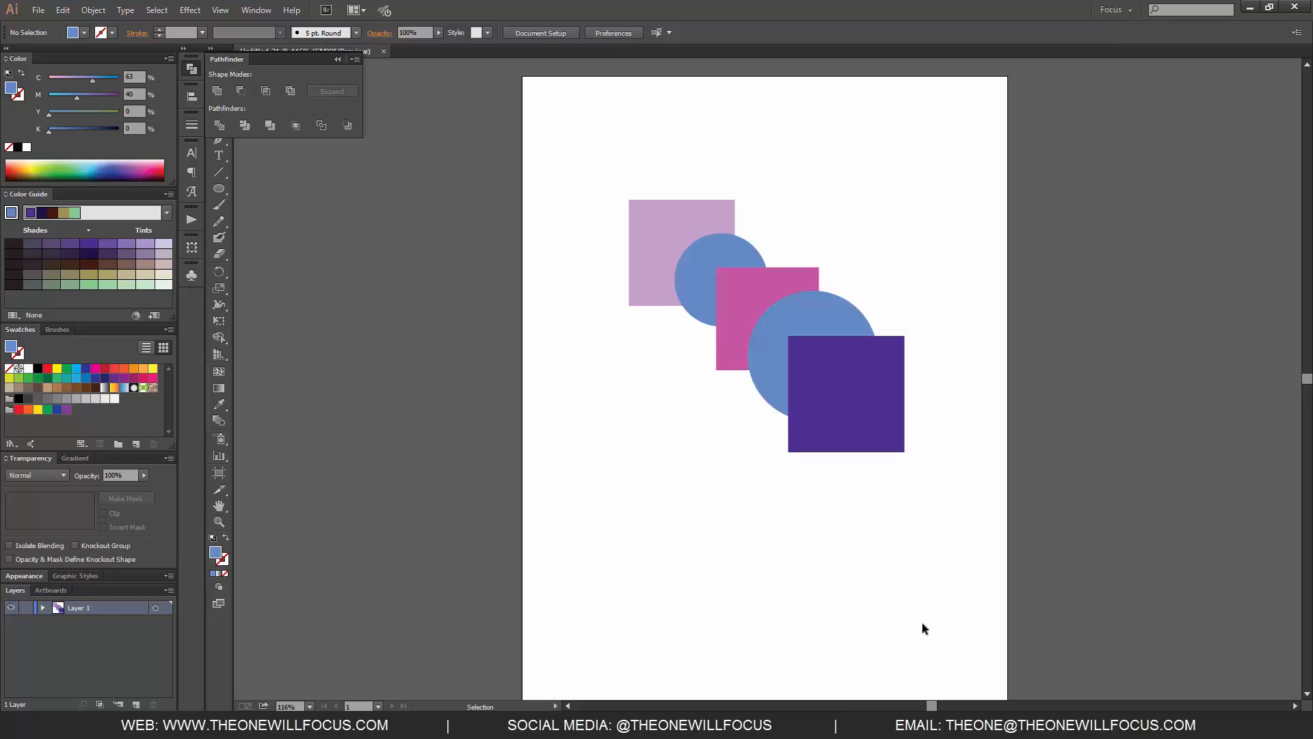
left_click(254, 11)
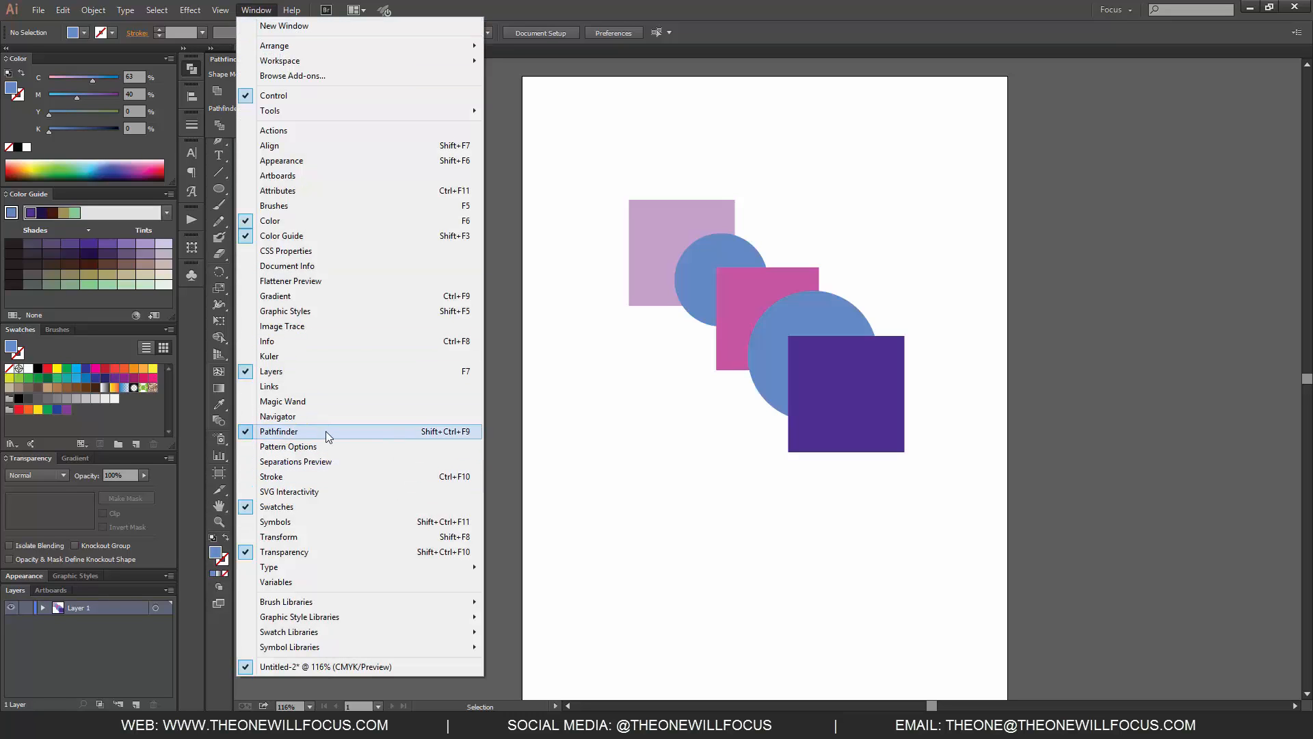
left_click(630, 478)
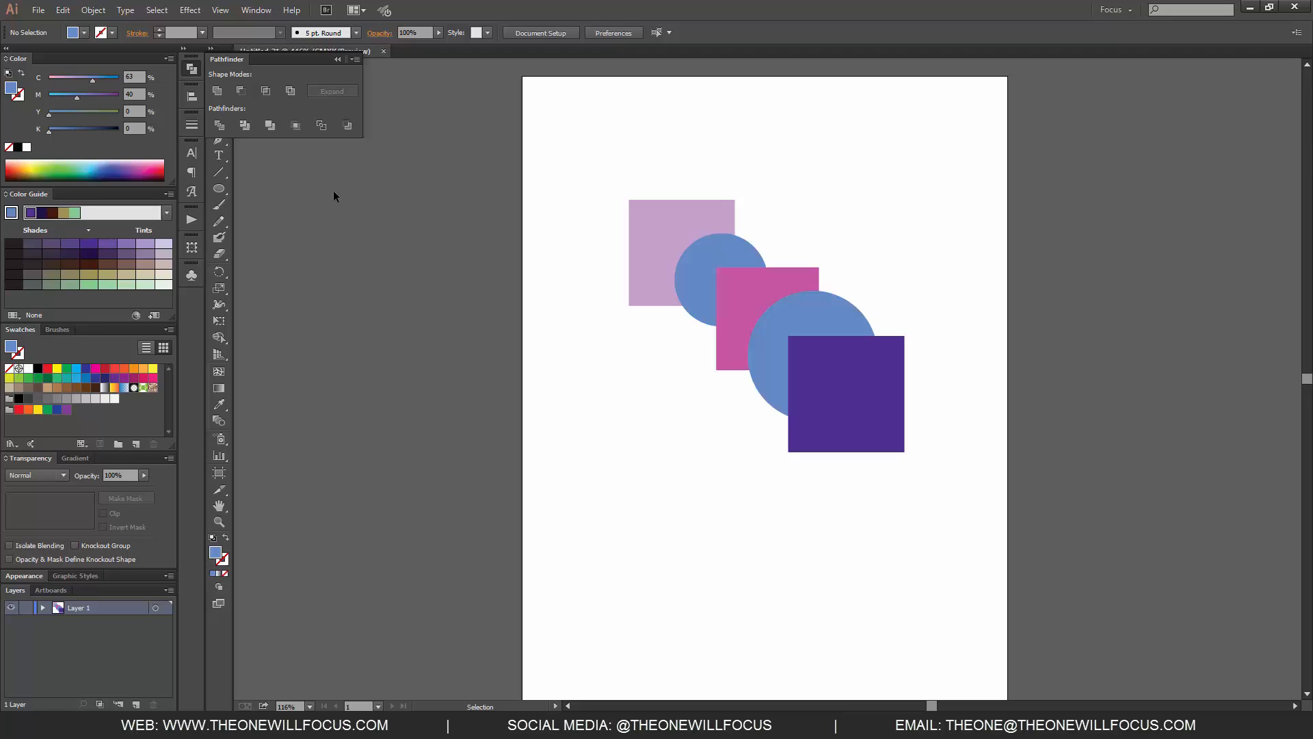
left_click(189, 13)
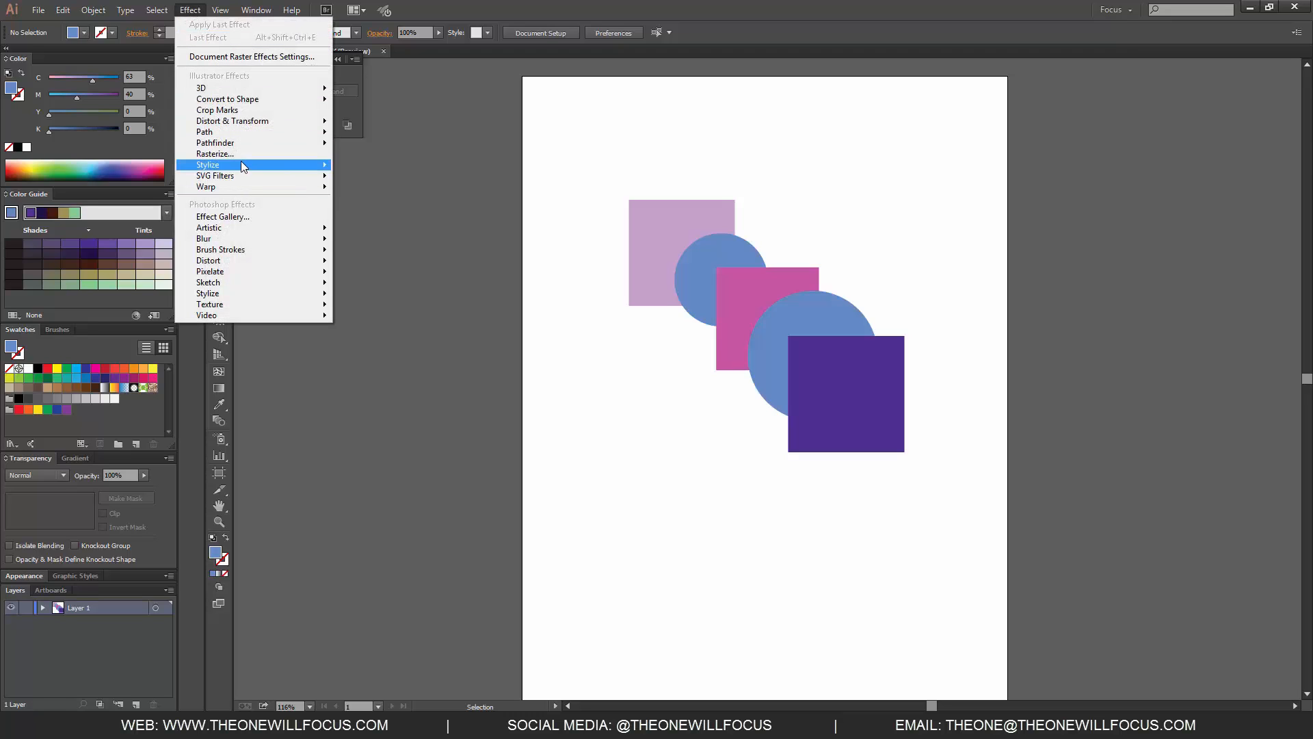
mouse_move(249, 142)
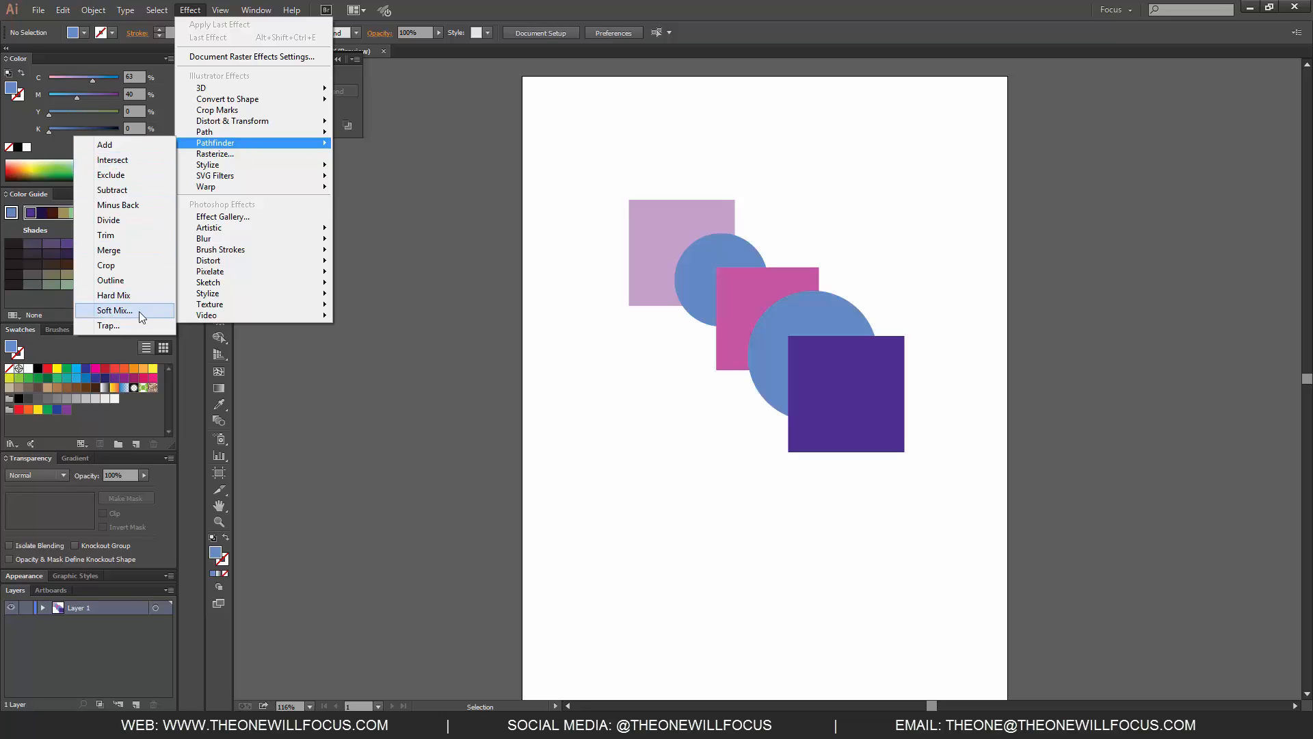
left_click(465, 373)
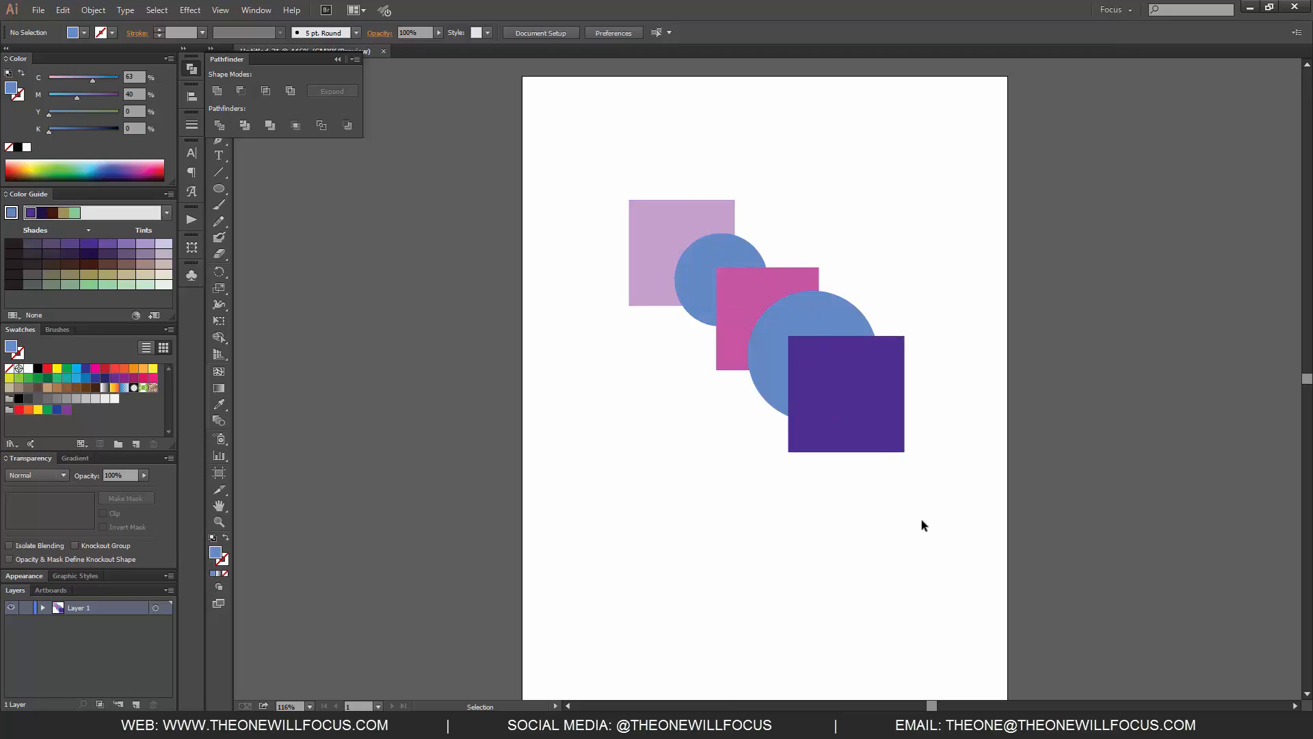
left_click_drag(917, 512, 564, 149)
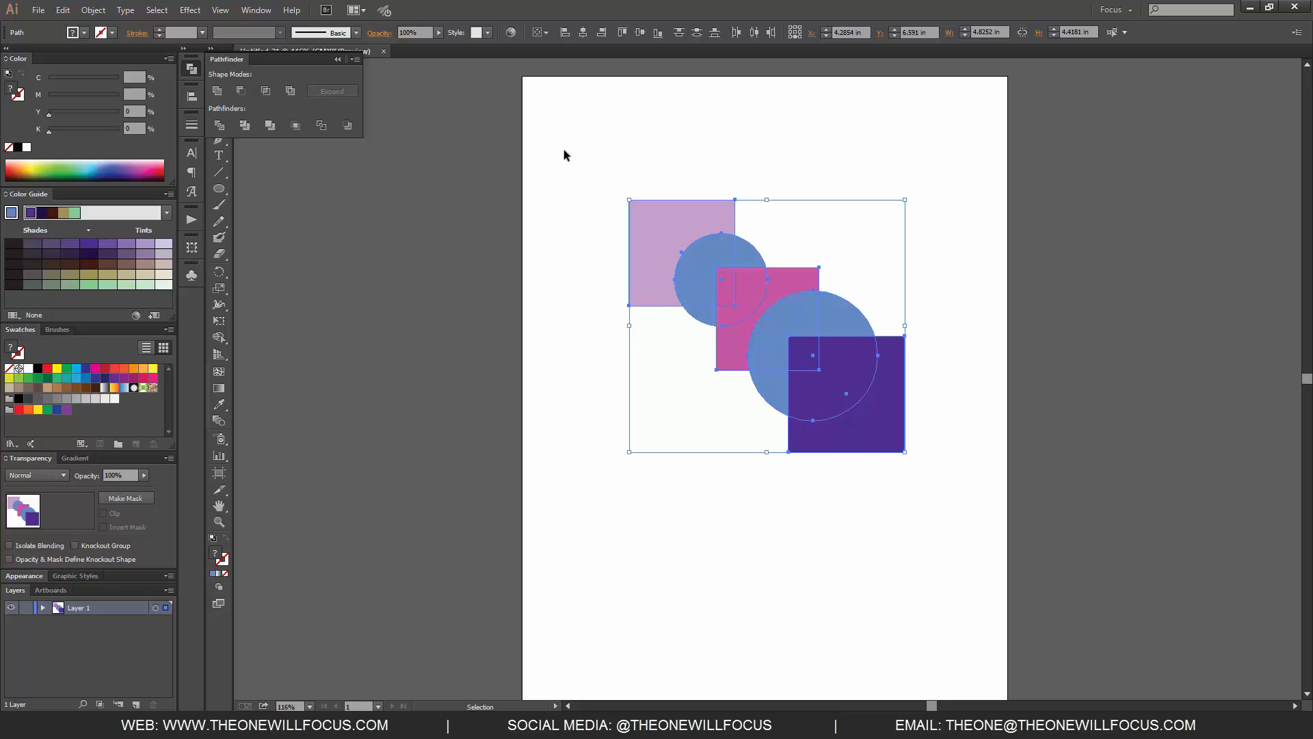
left_click(331, 191)
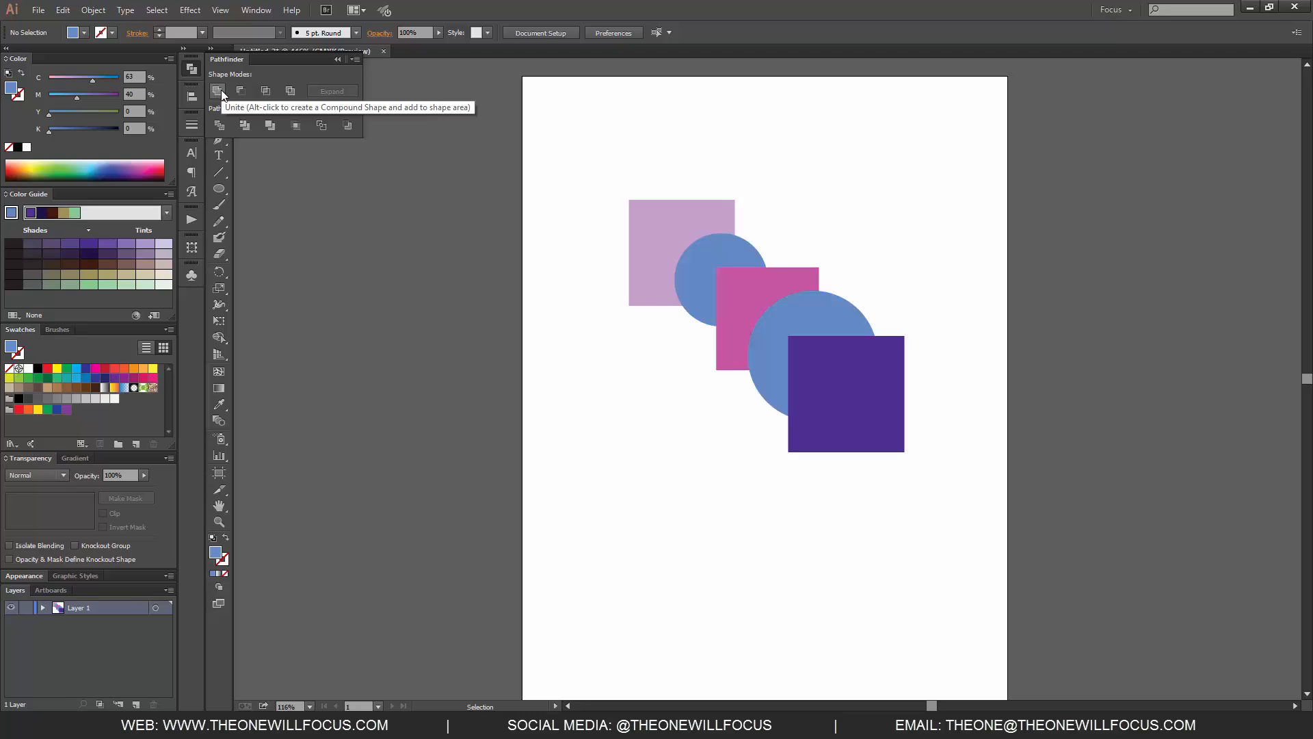
- Unite all five overlapping shapes into one with Pathfinder, and undo the merge
left_click_drag(534, 153, 938, 600)
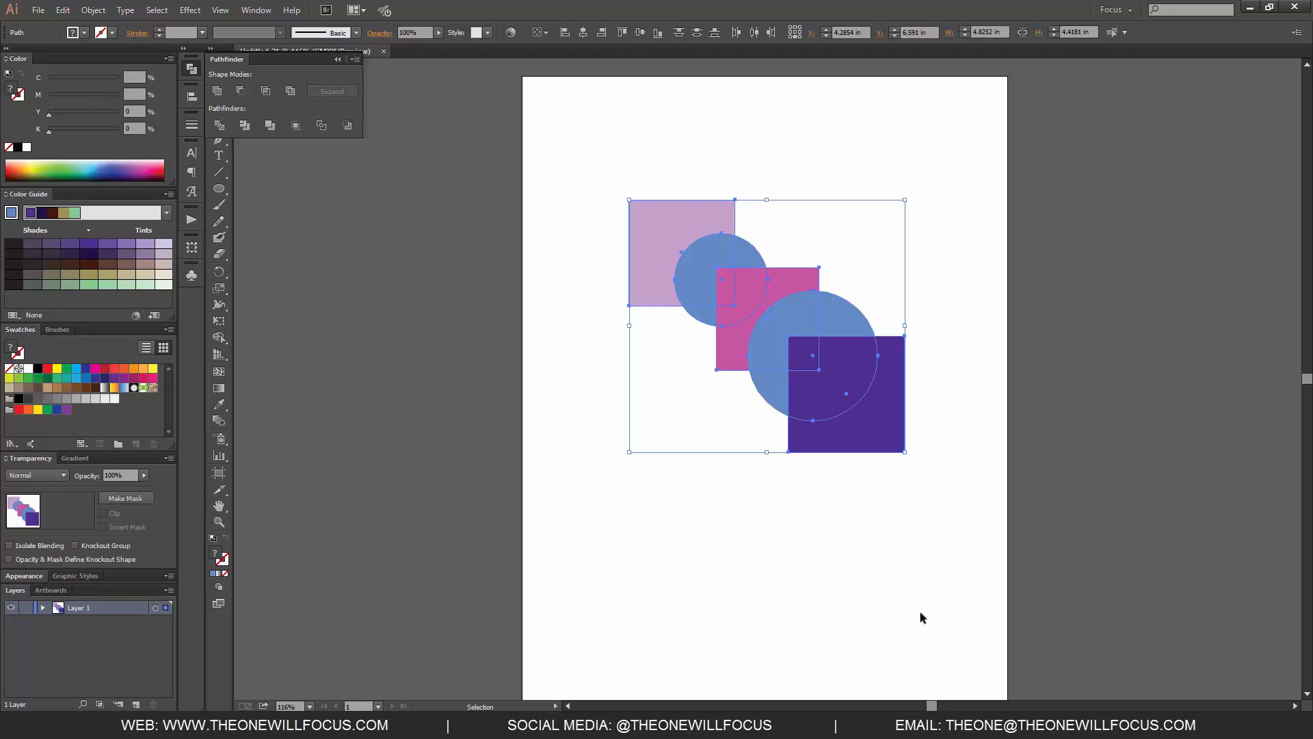
left_click(219, 93)
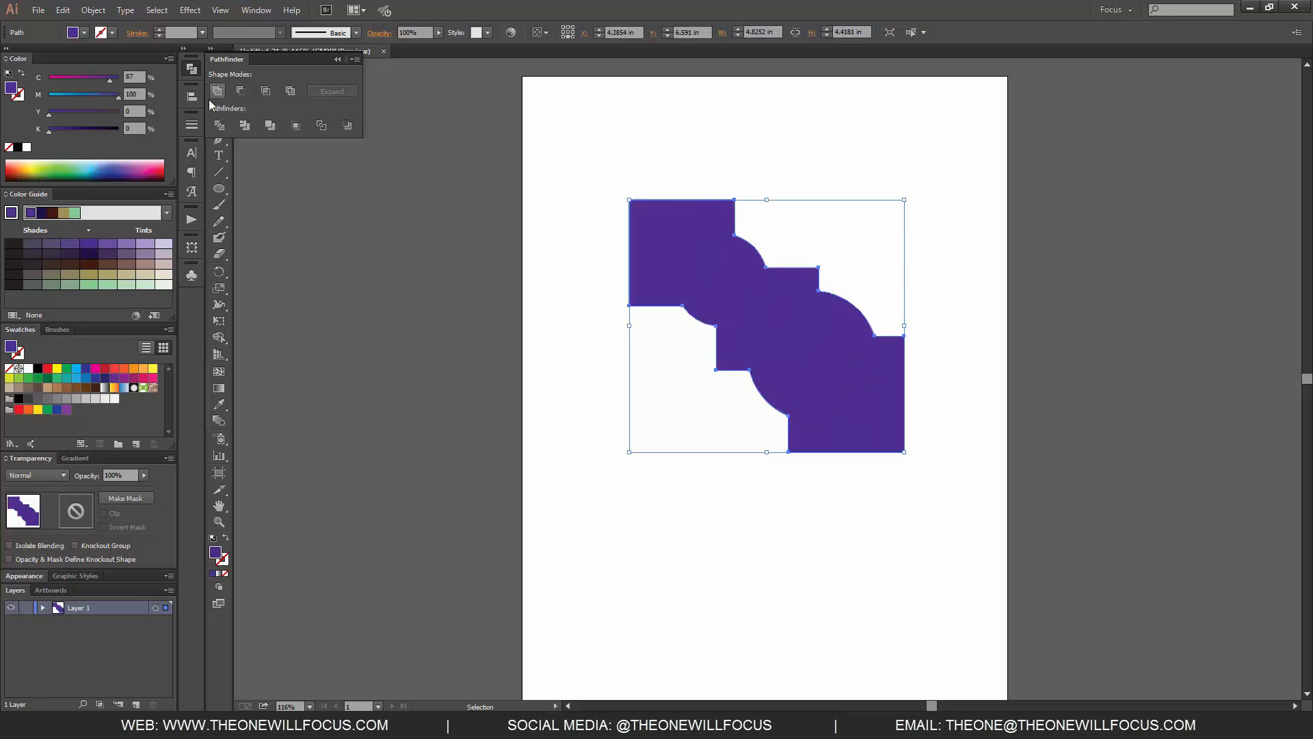
left_click(913, 558)
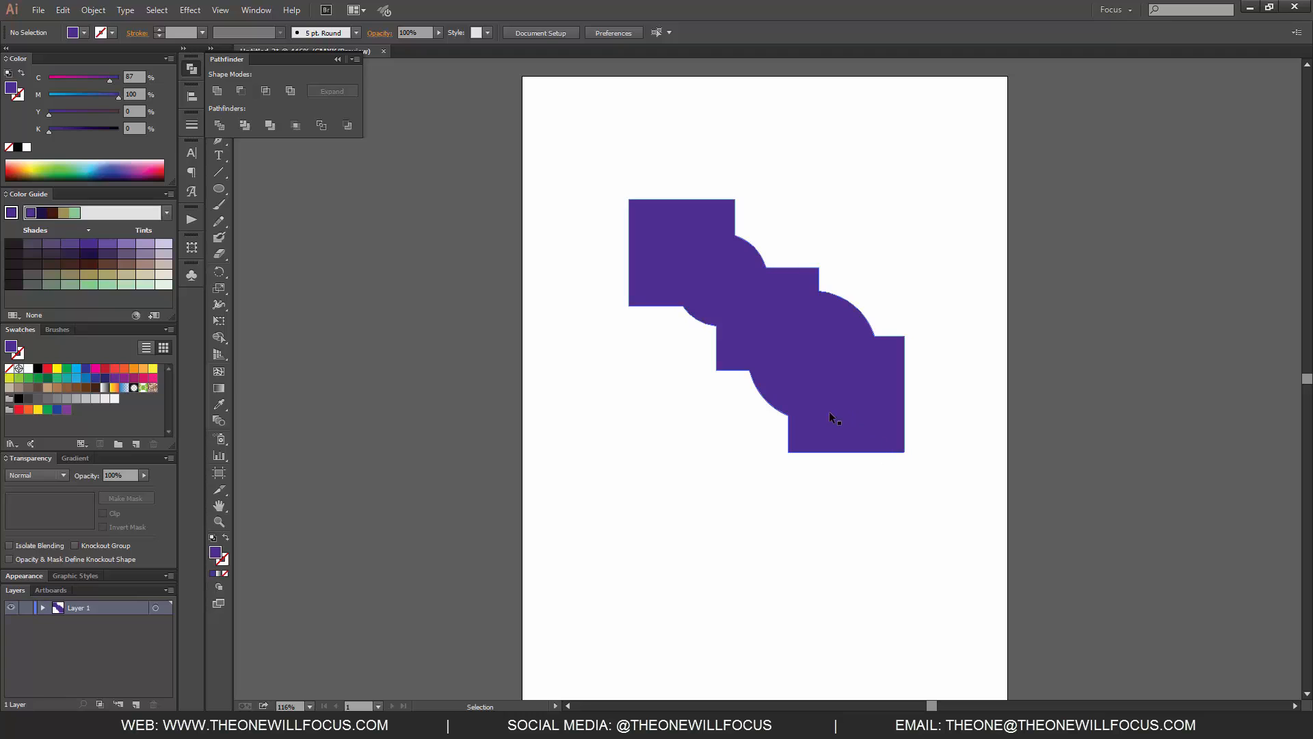
key("ctrl+z")
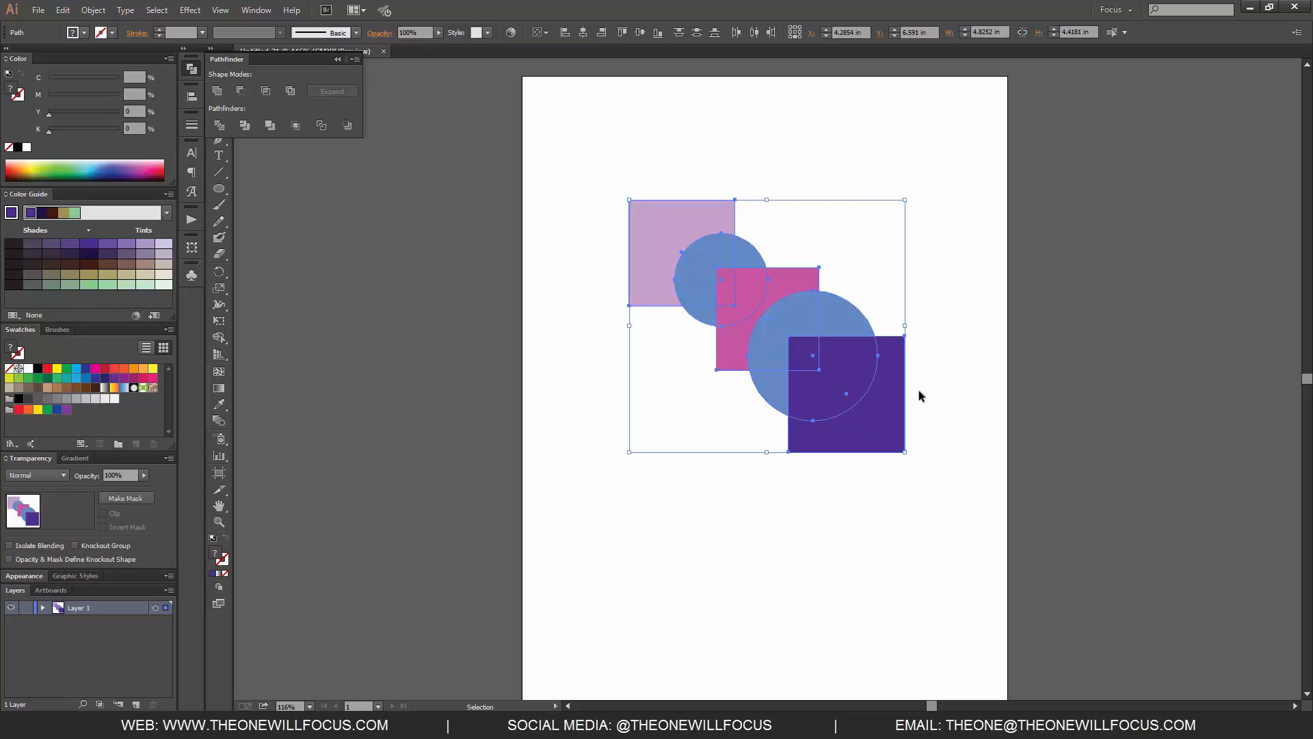
left_click(944, 422)
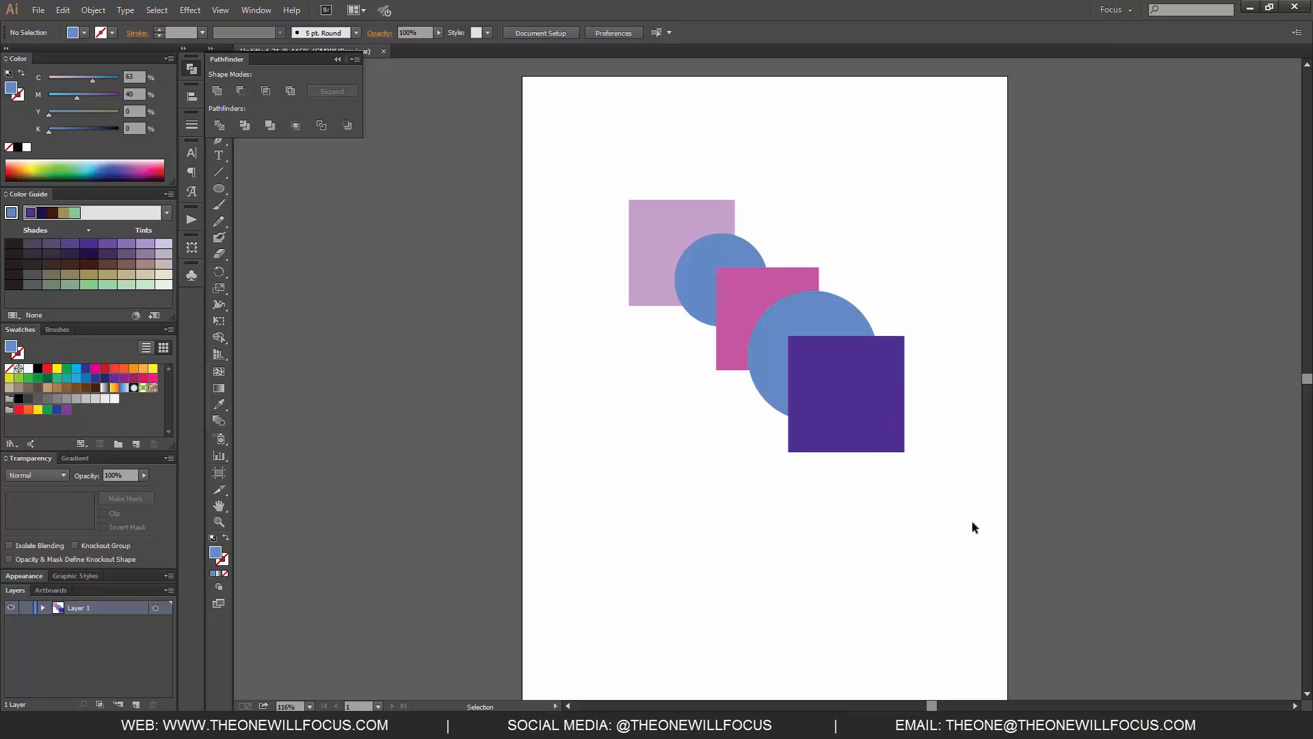
- Subtract the dark purple square from the large blue circle with Minus Front, and undo the cut
left_click_drag(978, 525, 514, 139)
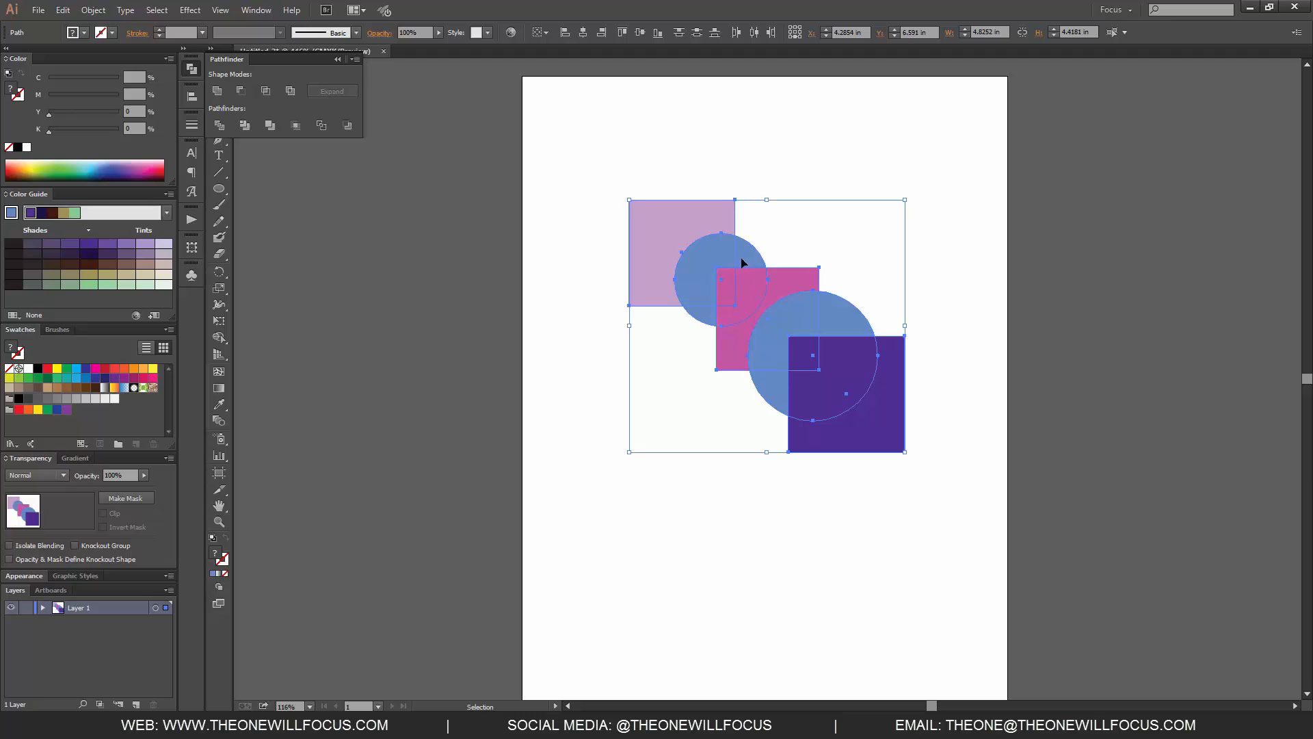
left_click(946, 507)
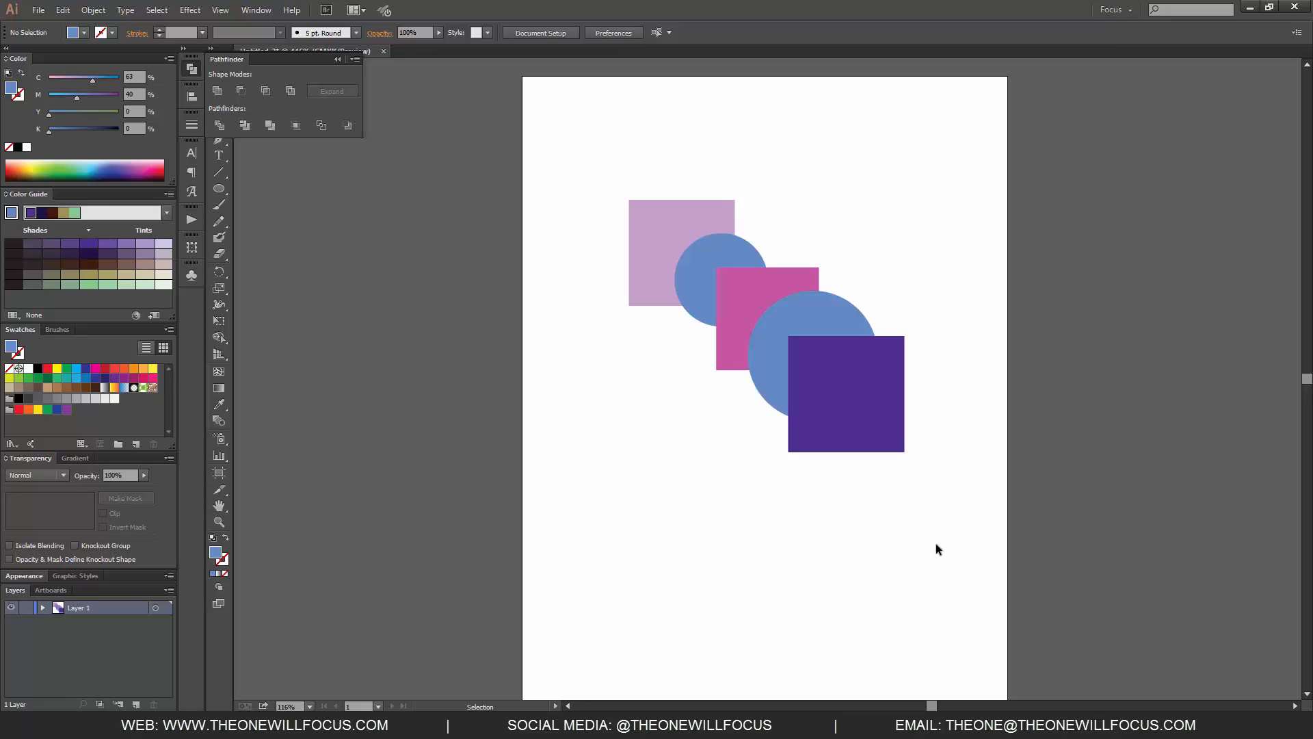
left_click_drag(956, 558, 840, 271)
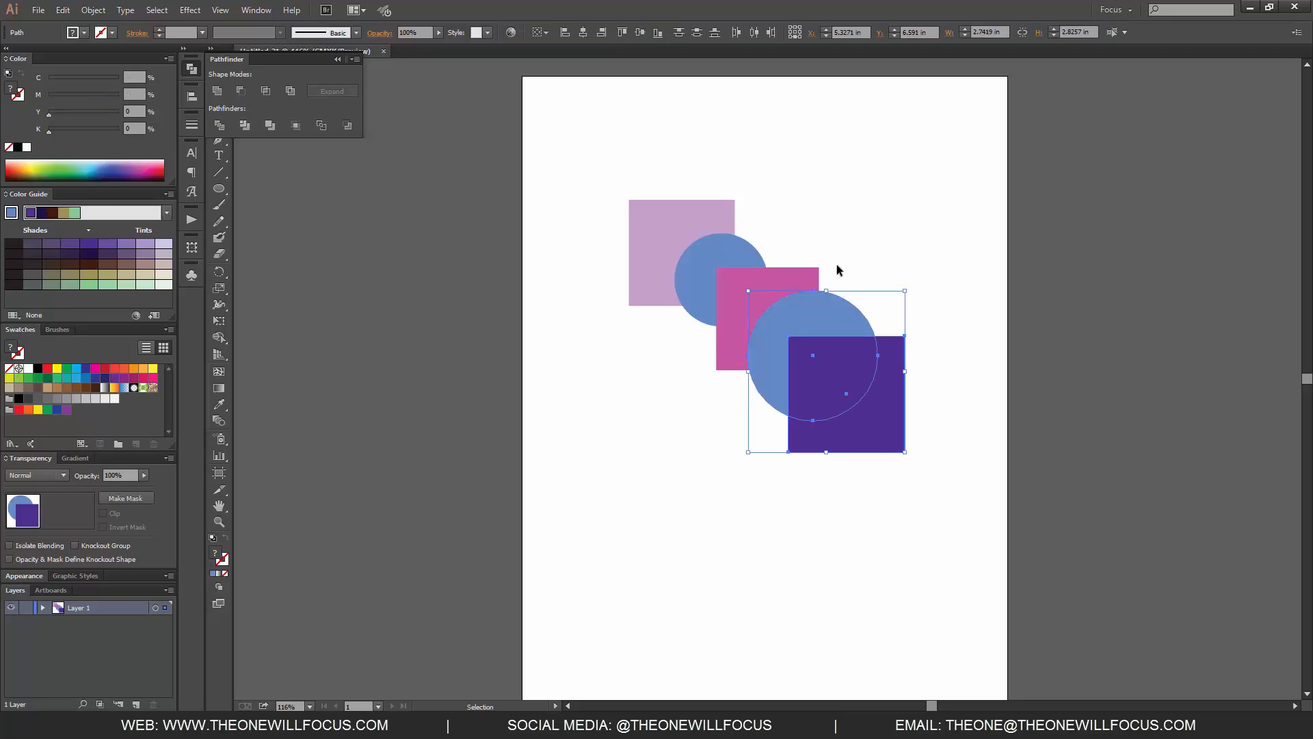
left_click(240, 92)
left_click(910, 469)
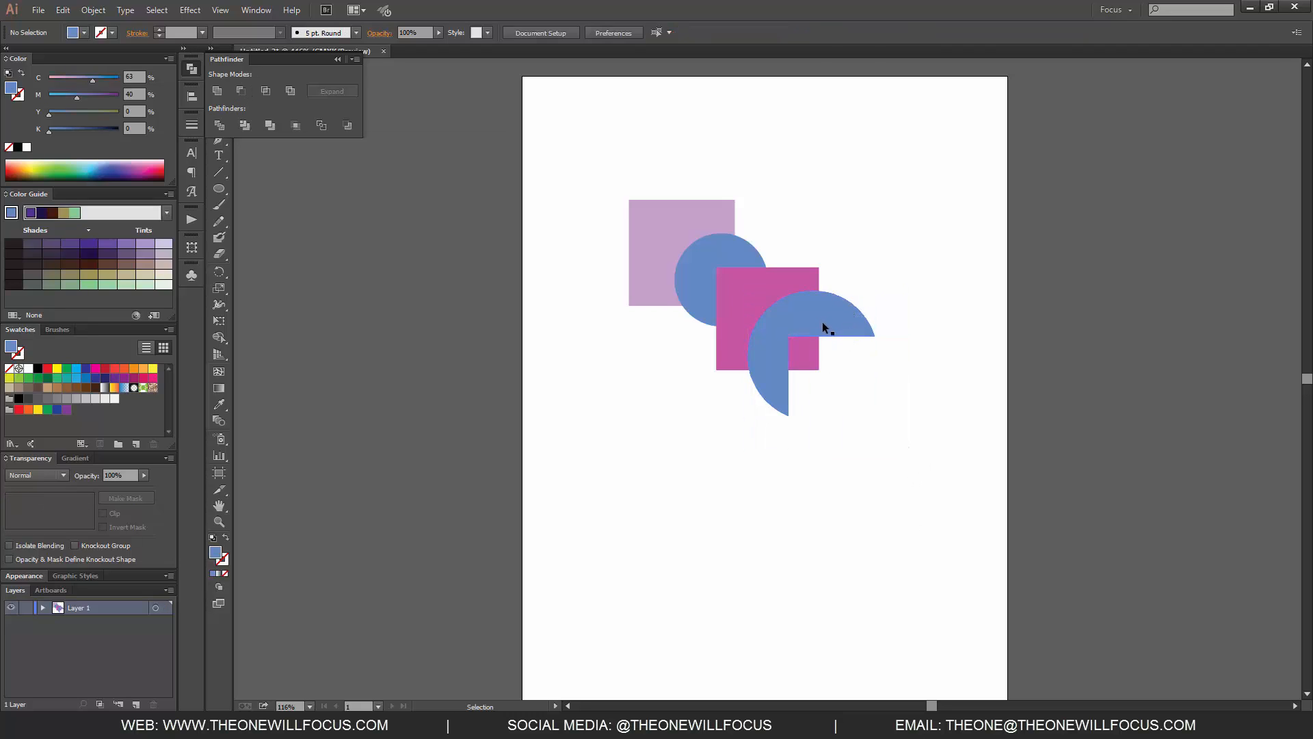
key("ctrl+z")
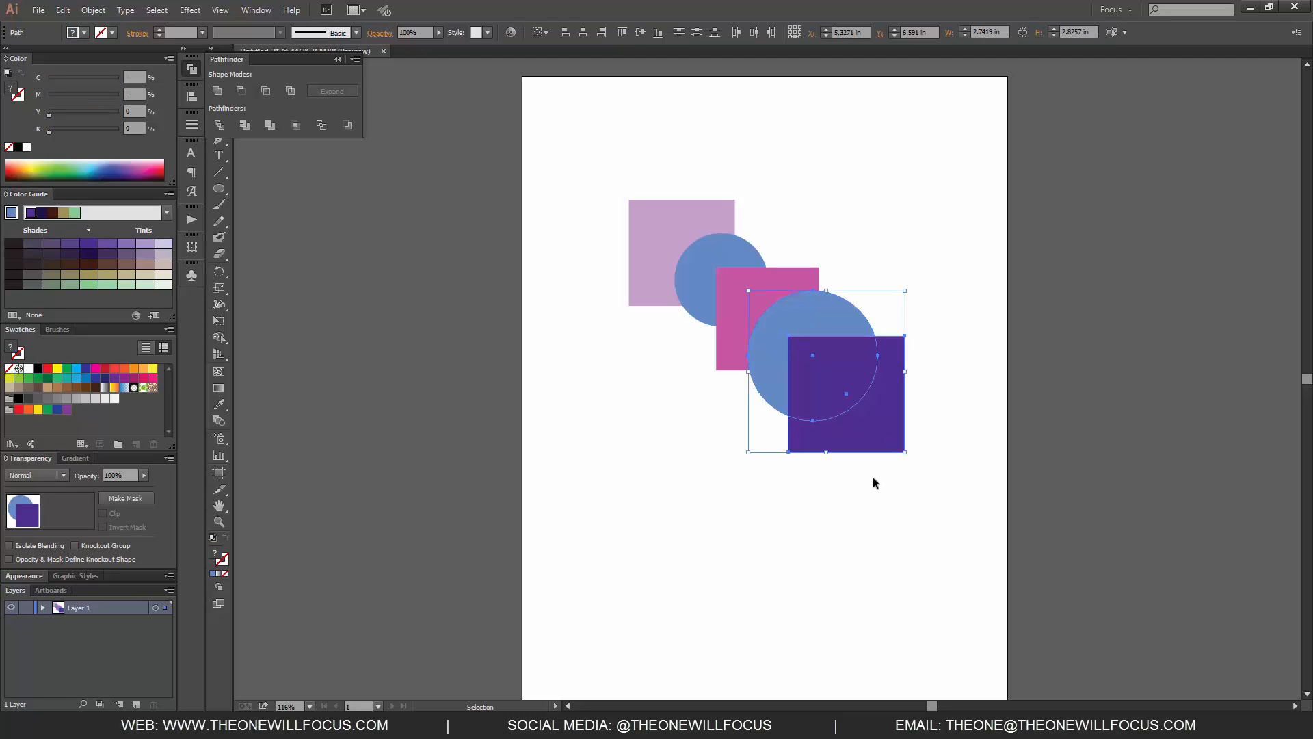
left_click(929, 535)
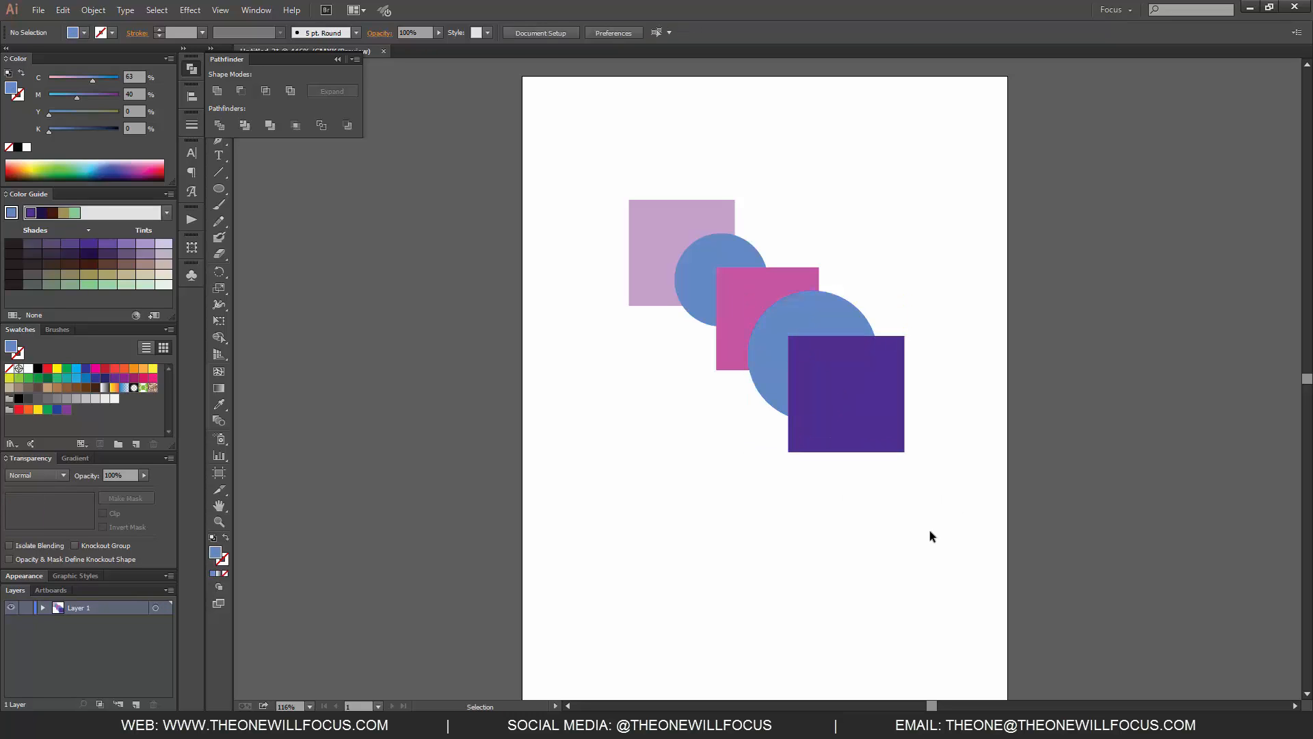
- Unite the large blue circle and the dark purple square into a single shape
left_click_drag(930, 561, 830, 226)
left_click(218, 90)
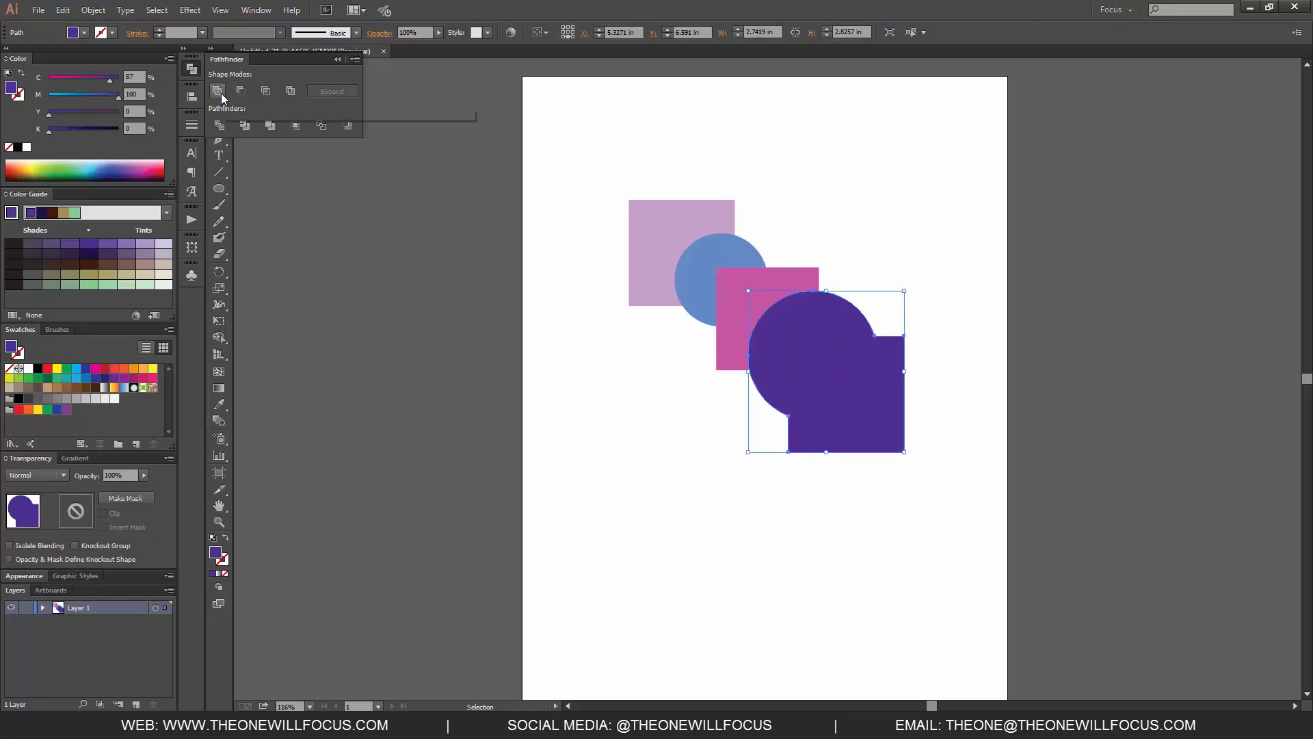
left_click(939, 475)
- Subtract the united purple shape from the pink square with Minus Front, and undo the cut
left_click_drag(944, 562, 800, 199)
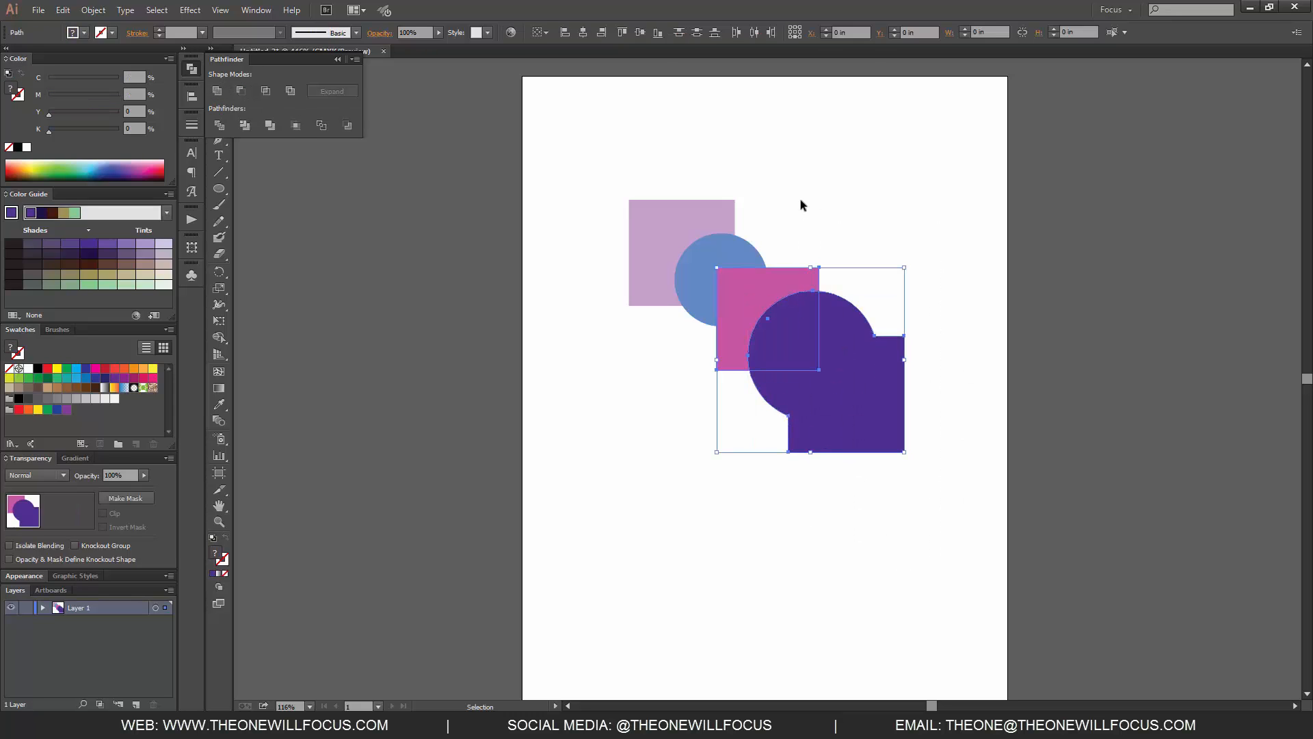
left_click(240, 89)
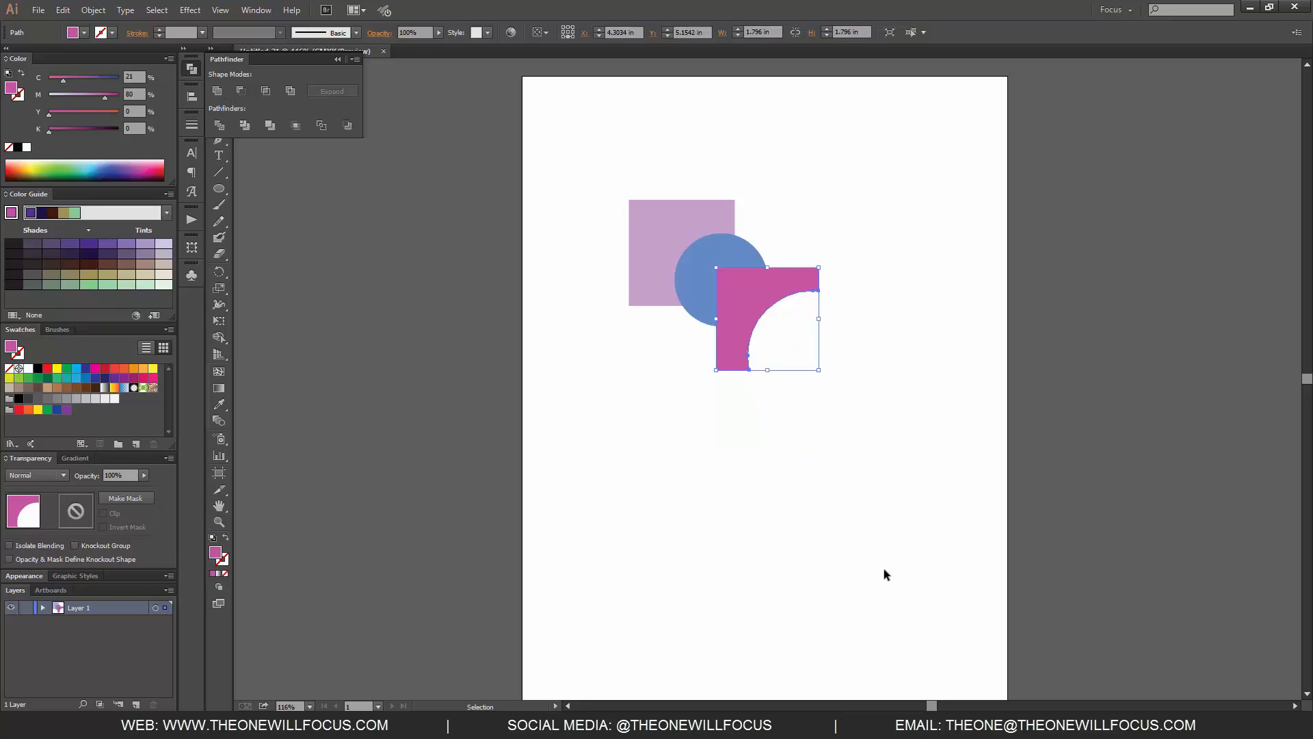
left_click(885, 561)
key("ctrl+z")
left_click(919, 349)
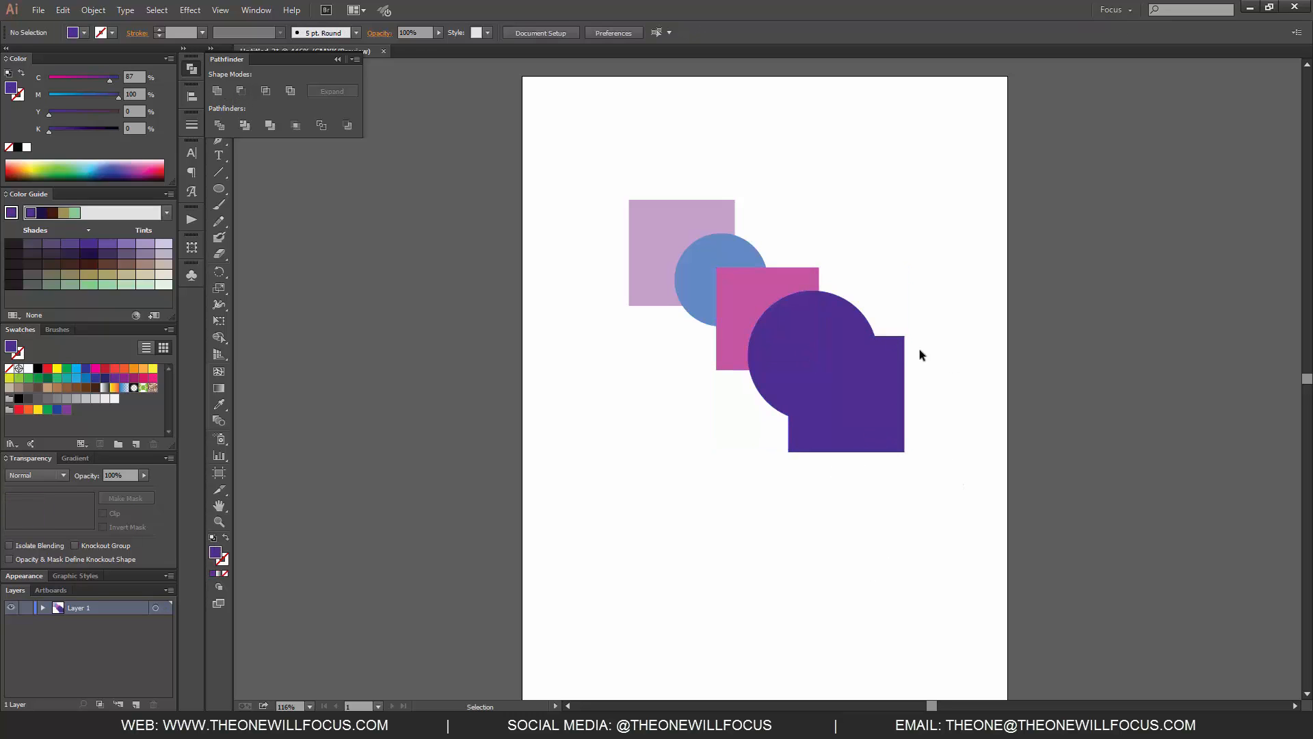
- Move the united purple shape over the pink square, cut it out with Minus Front, and undo back to the separate circle and square
left_click_drag(872, 402, 735, 355)
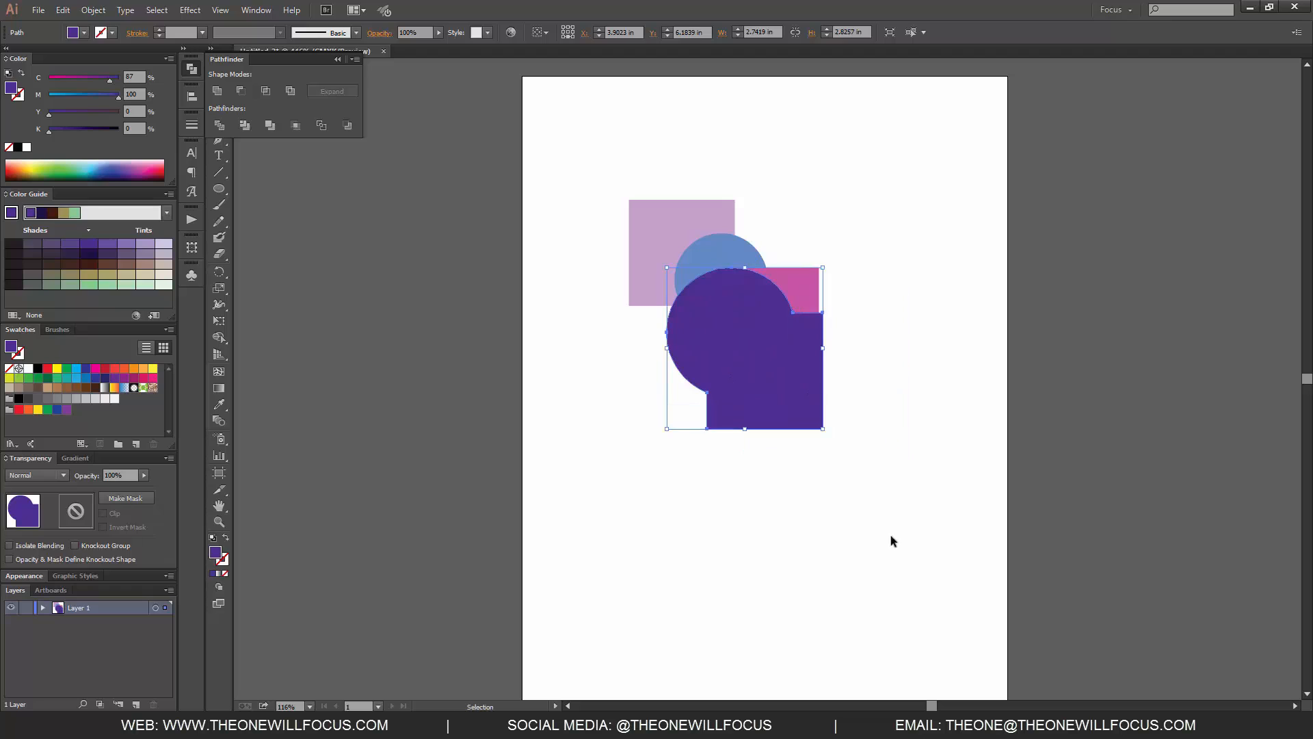
left_click_drag(896, 541, 807, 199)
left_click(240, 91)
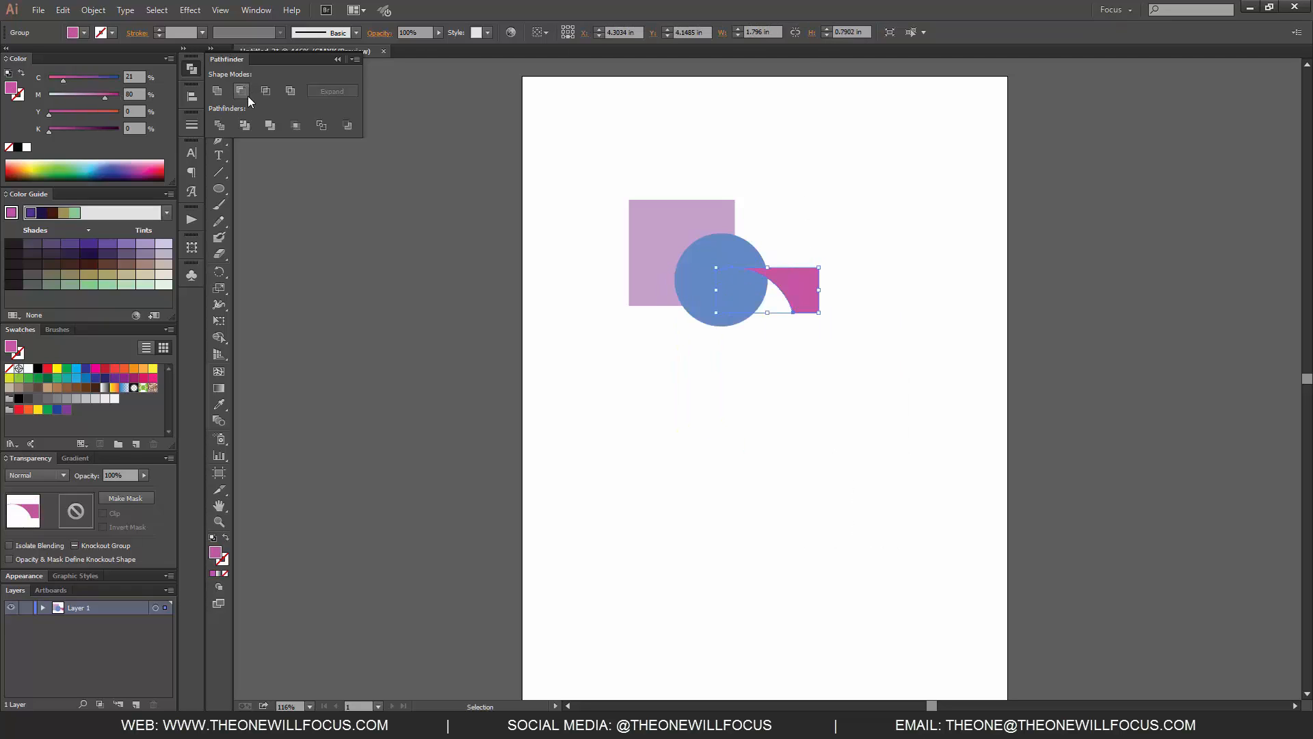
left_click(886, 451)
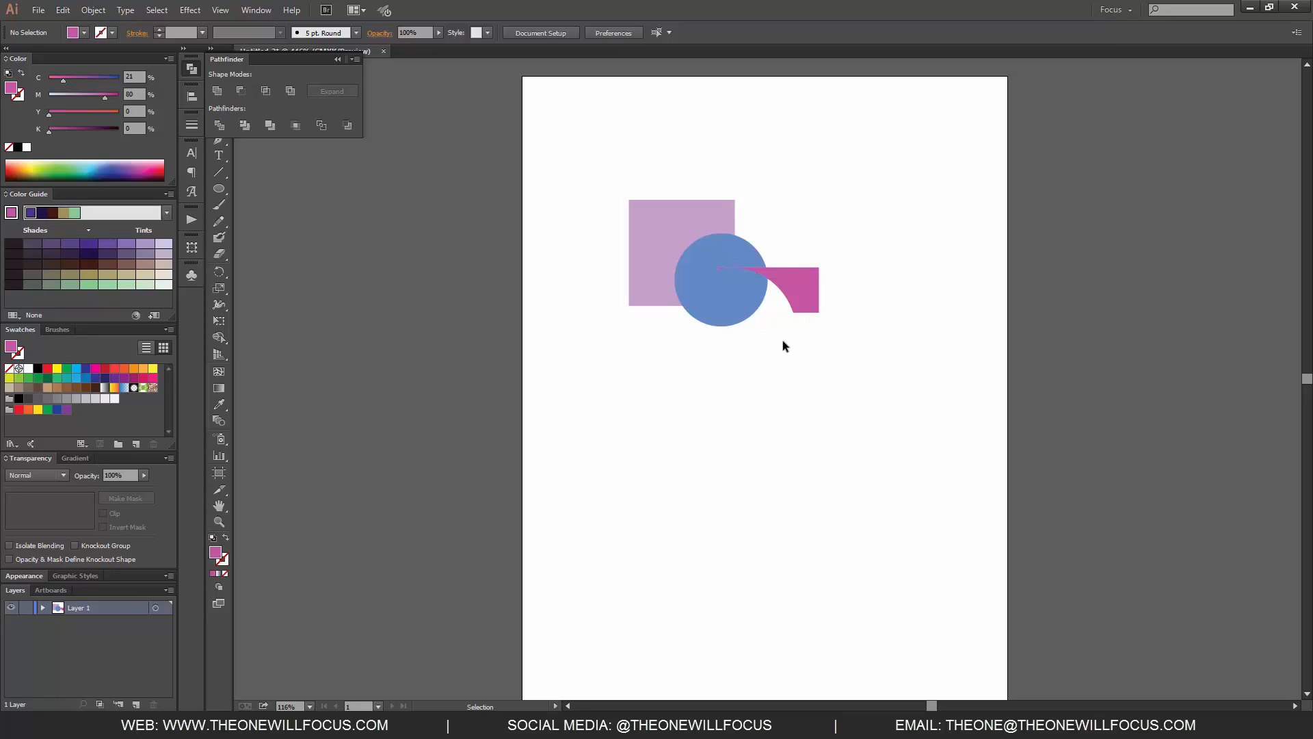
left_click(716, 267)
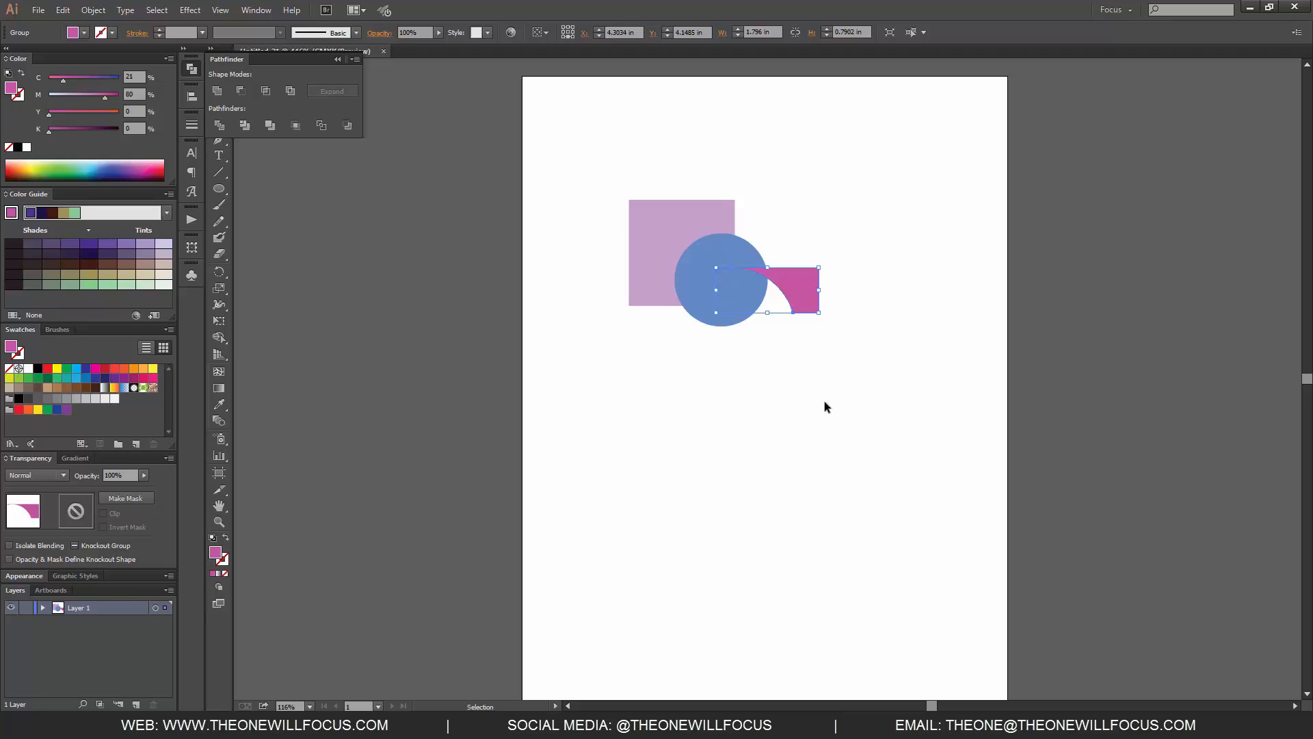
key("ctrl+z")
key("ctrl+z")
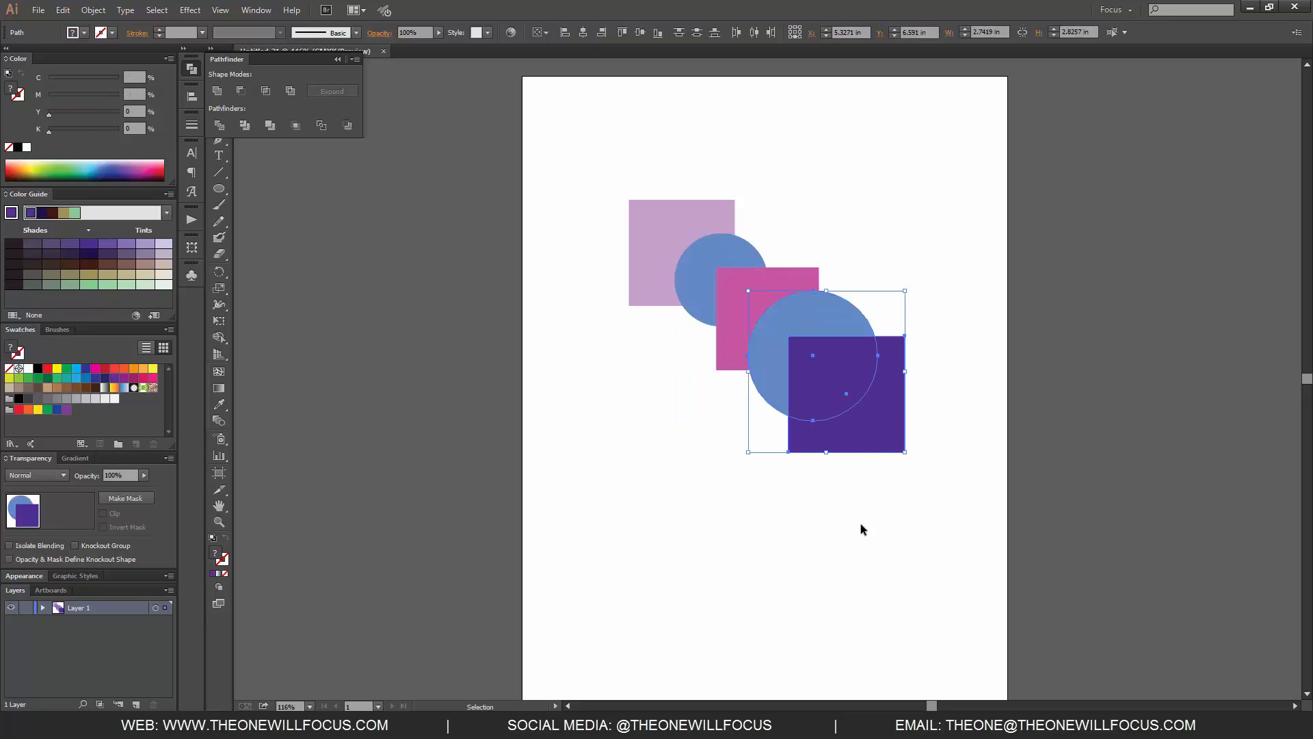
left_click(877, 463)
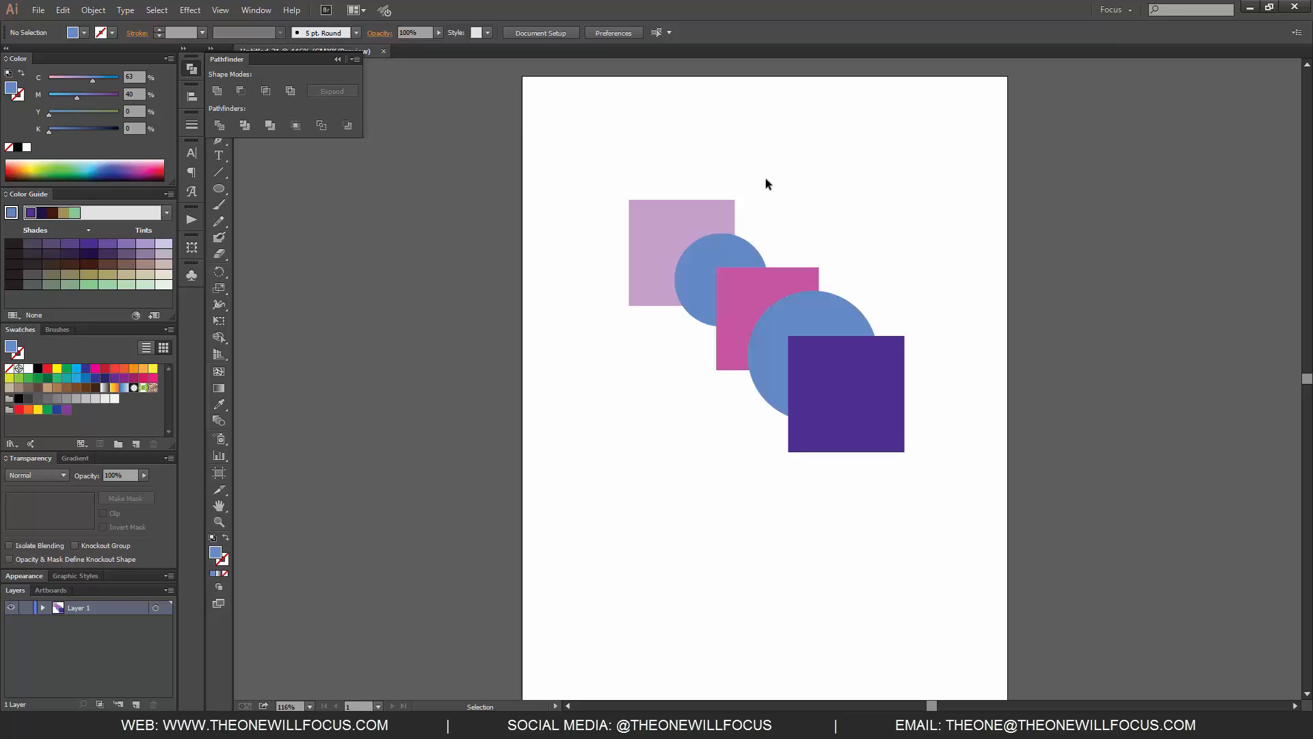
- Intersect the light purple square with the small blue circle, and undo the operation
left_click_drag(783, 253, 586, 140)
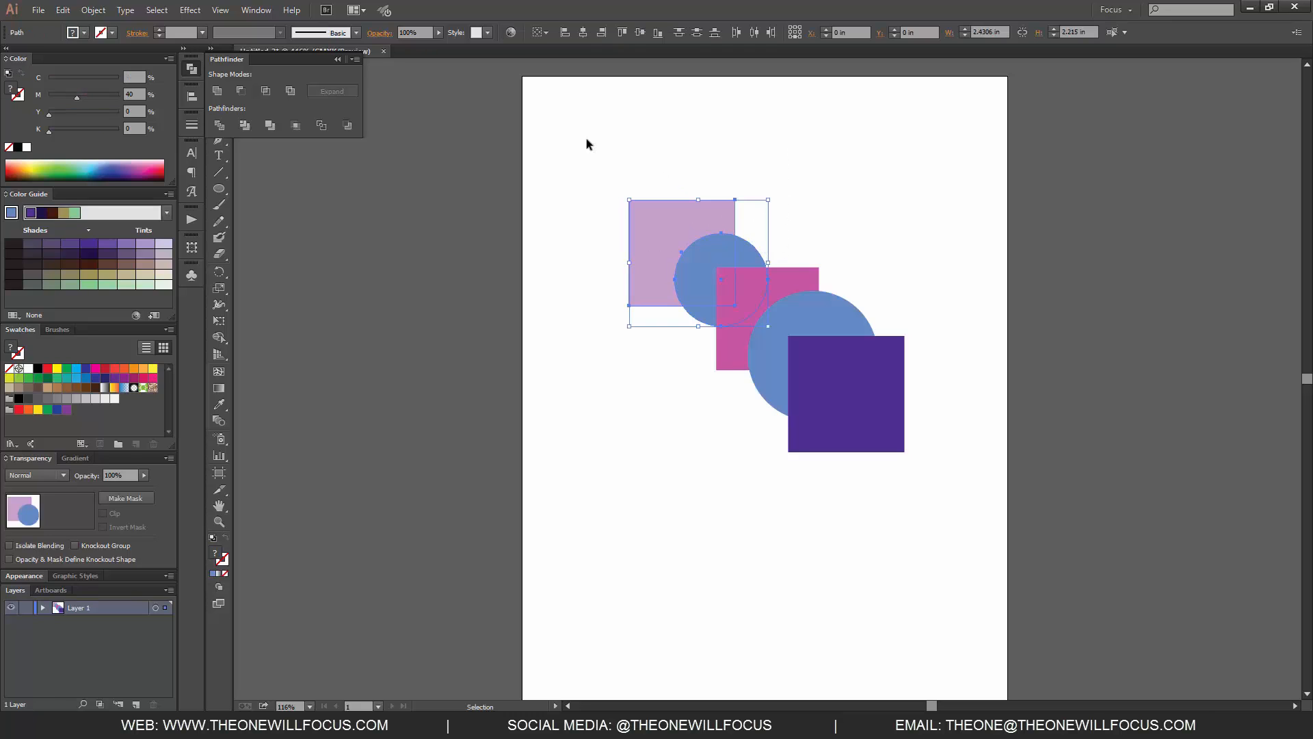
left_click(266, 91)
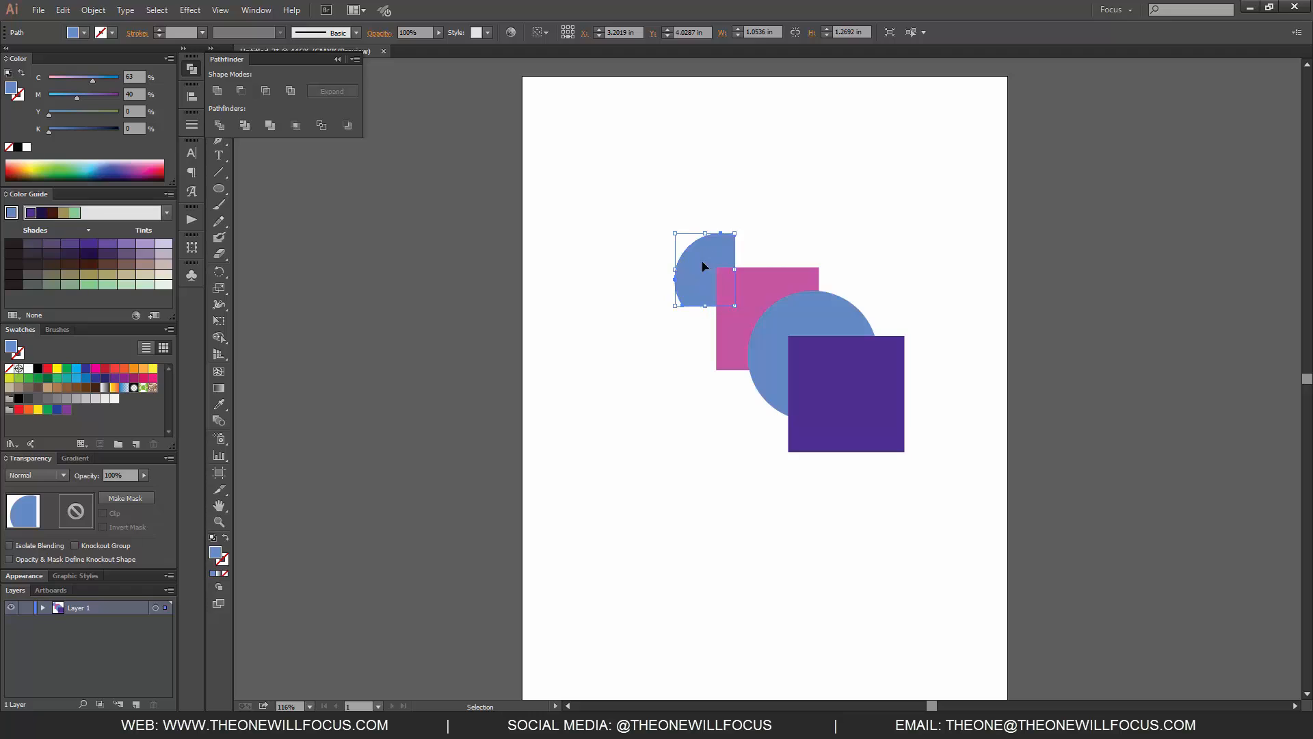
key("ctrl+z")
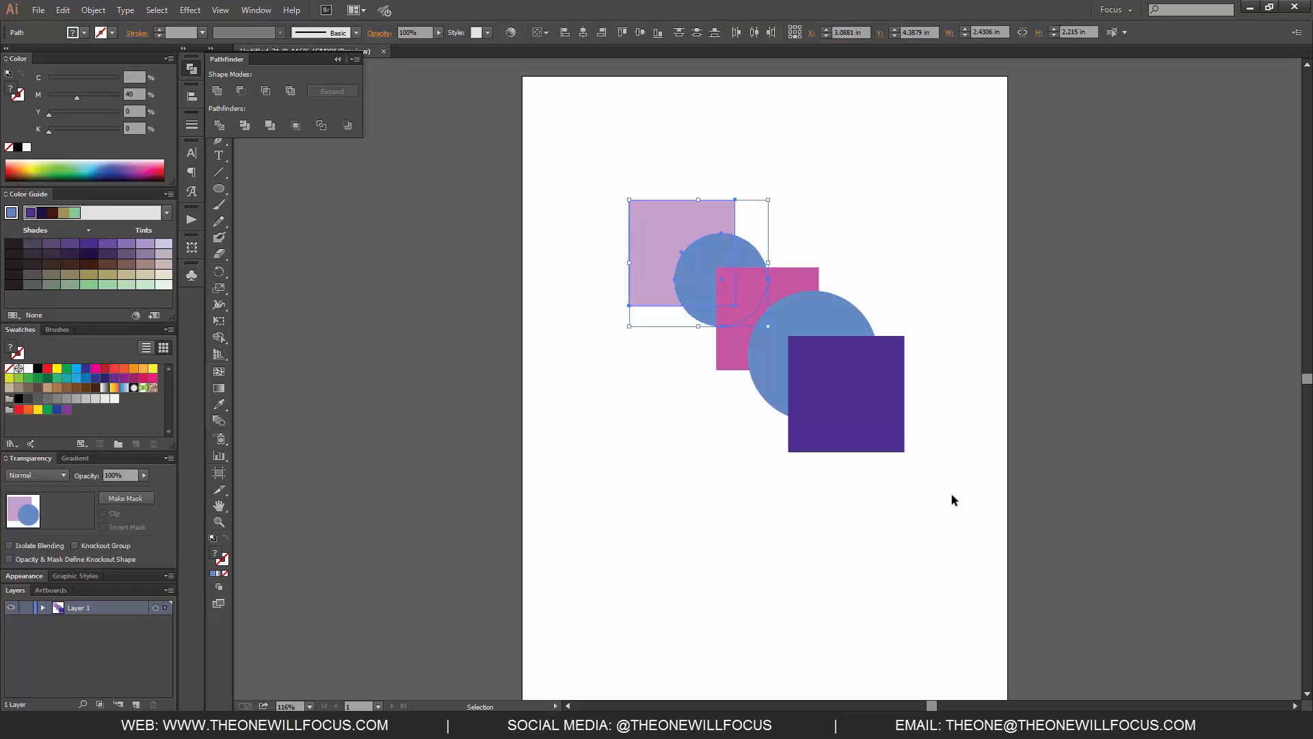
- Intersect the large blue circle with the dark purple square, and undo the operation
left_click_drag(950, 494, 843, 288)
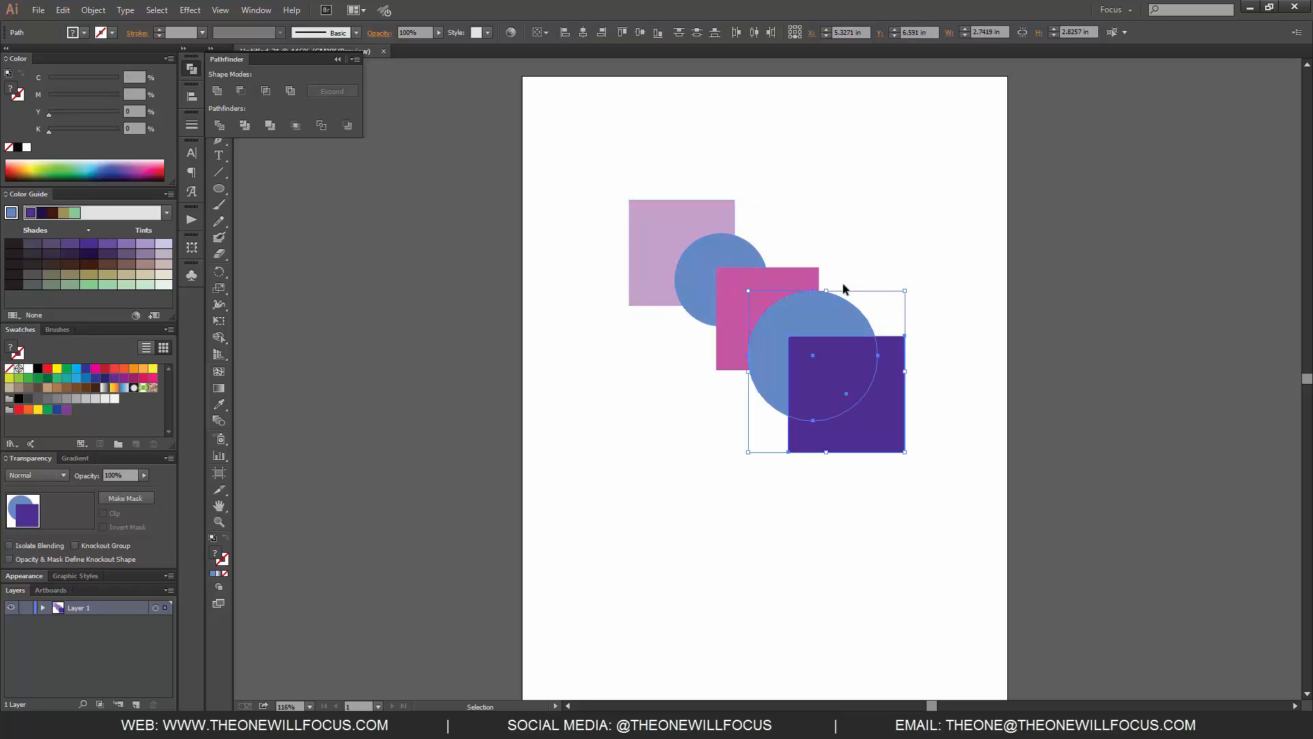
left_click(266, 91)
left_click(924, 515)
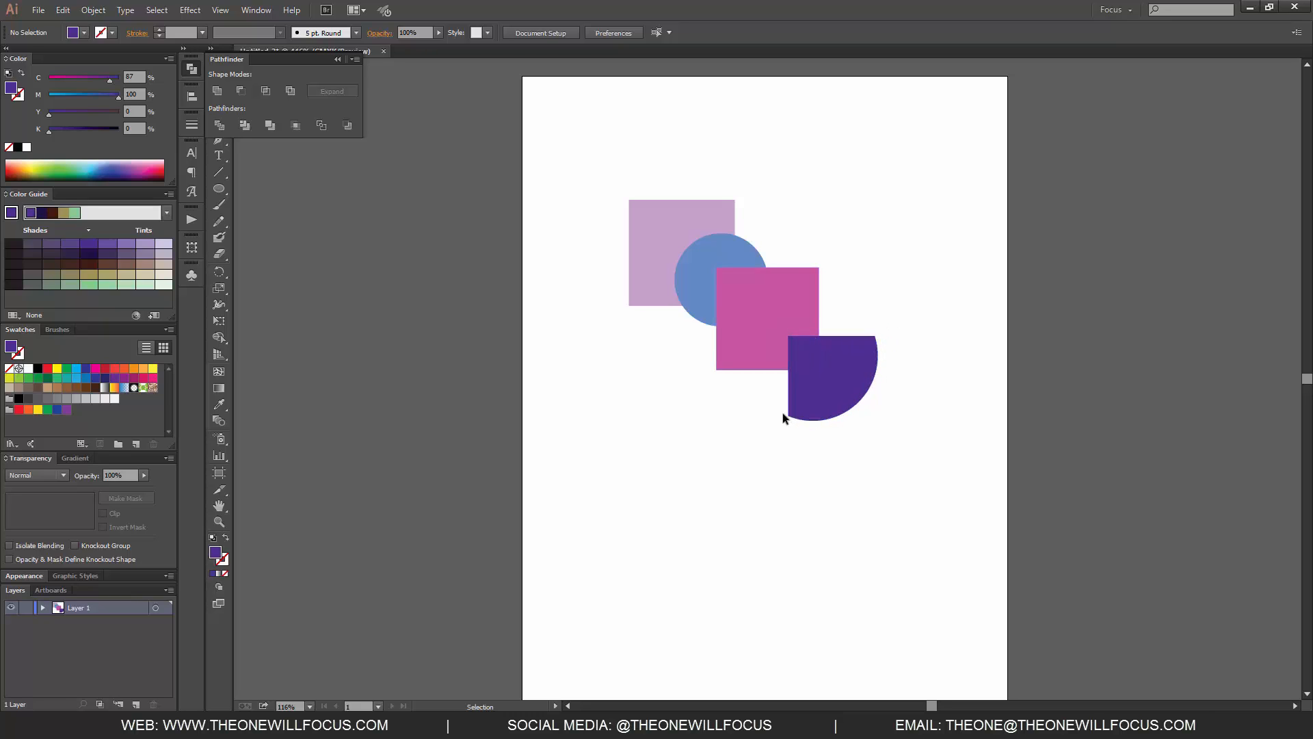
key("ctrl+z")
left_click(974, 429)
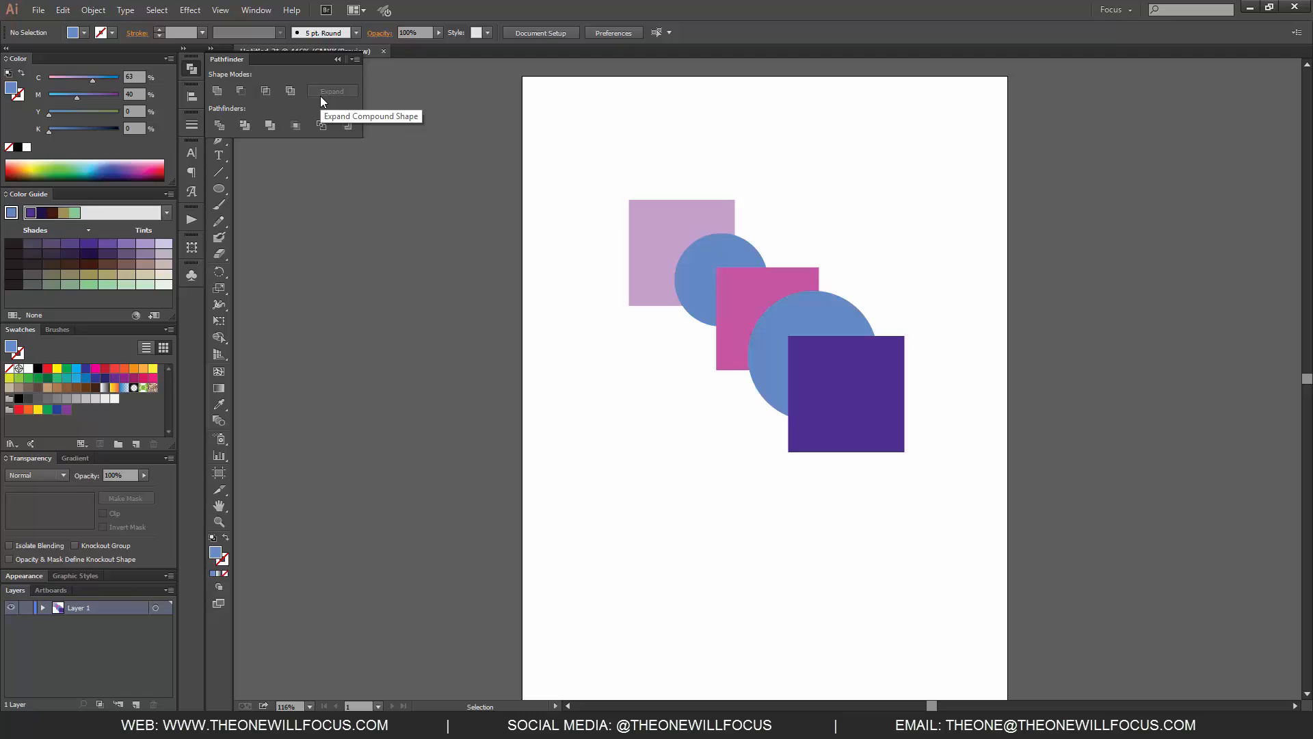
- Apply the Exclude shape mode to the large blue circle and the dark purple square
left_click_drag(931, 525, 827, 255)
left_click(290, 90)
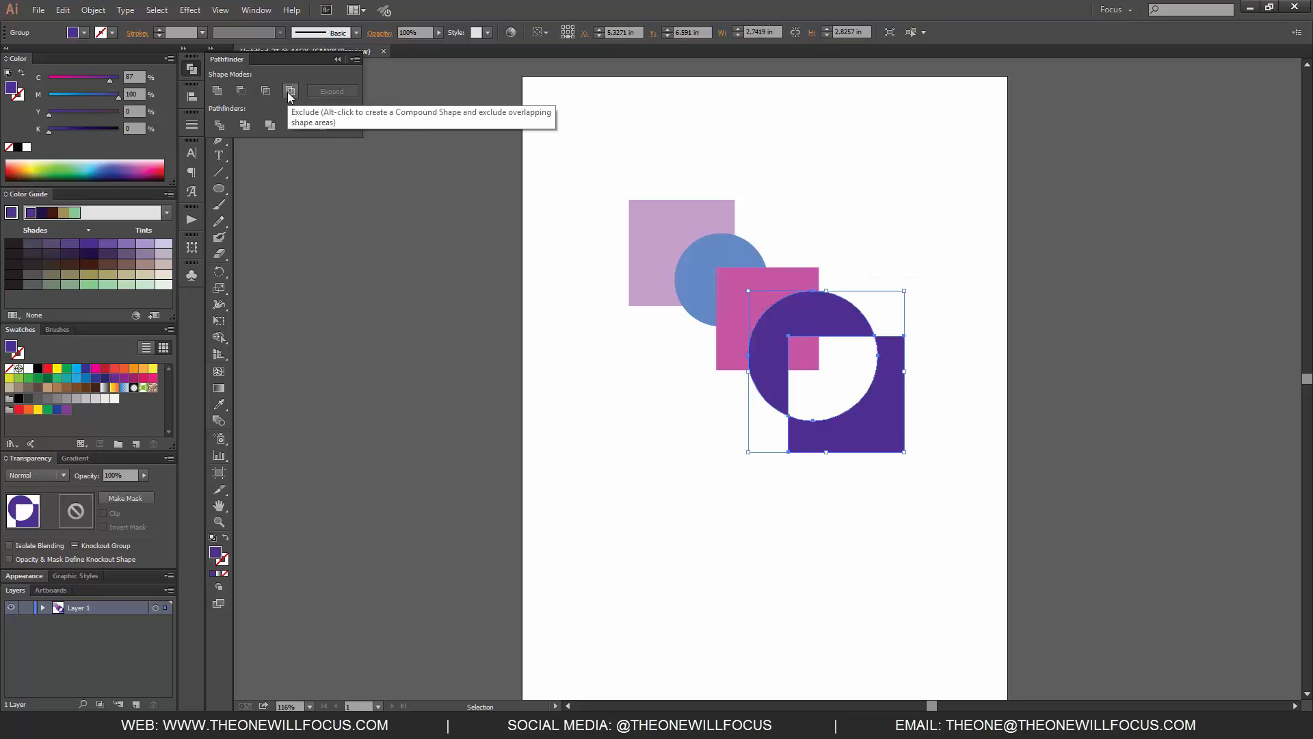
- Undo the Exclude operation on the large blue circle and dark purple square, and deselect them
left_click(912, 421)
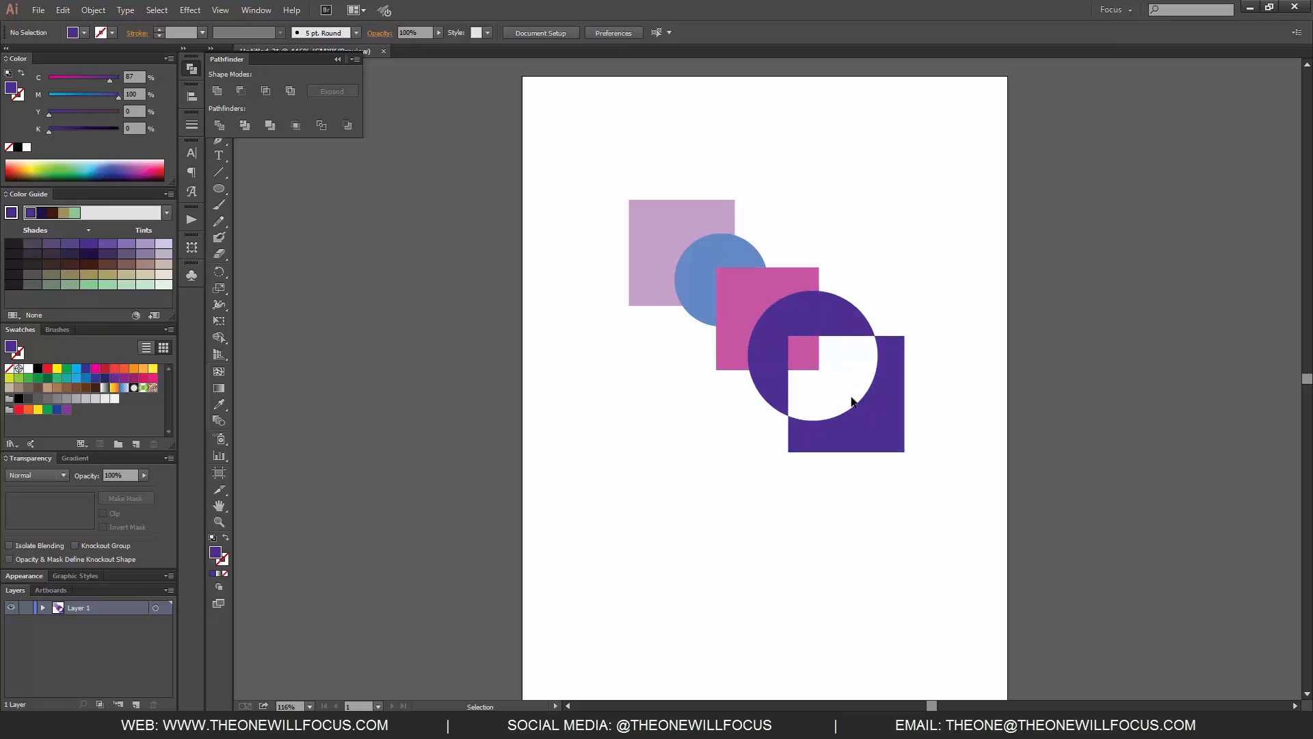
key("ctrl+z")
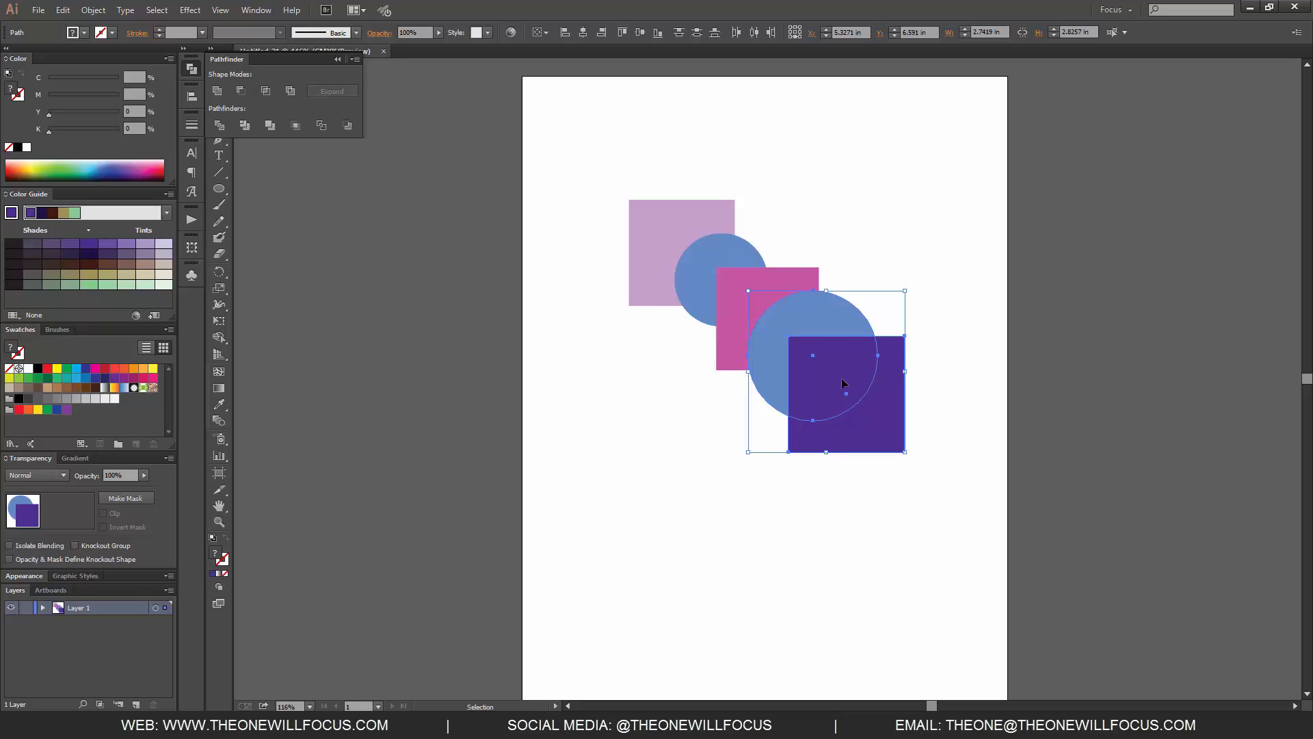
left_click(882, 490)
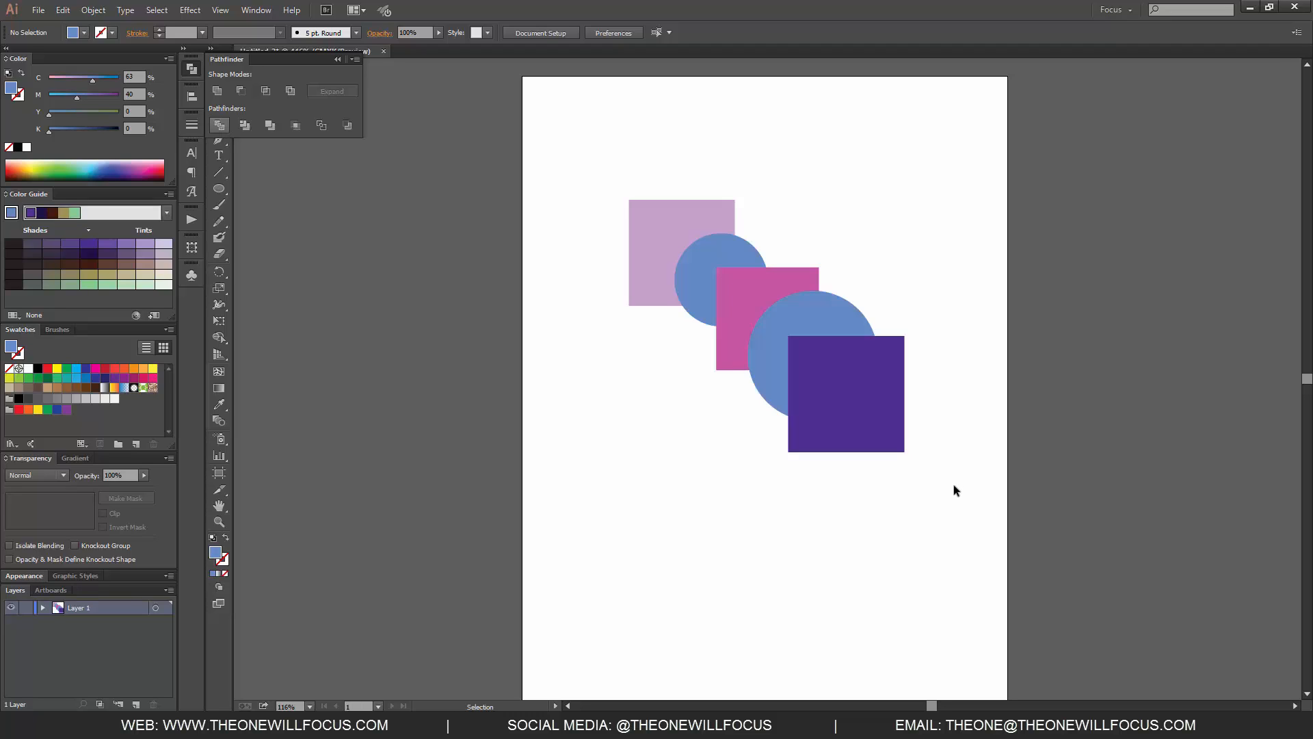
- Apply the Divide pathfinder to the large blue circle and the dark purple square, and inspect the overlap up close
left_click_drag(945, 537, 819, 315)
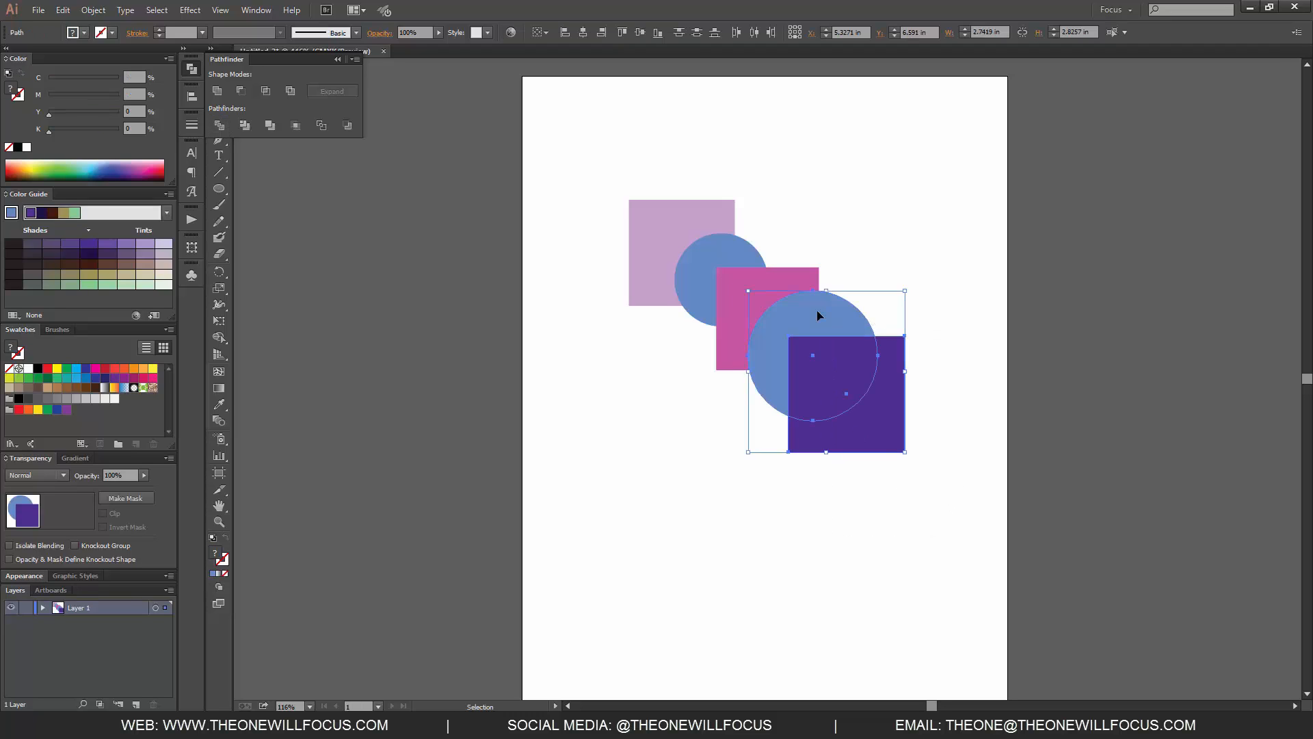
left_click(222, 128)
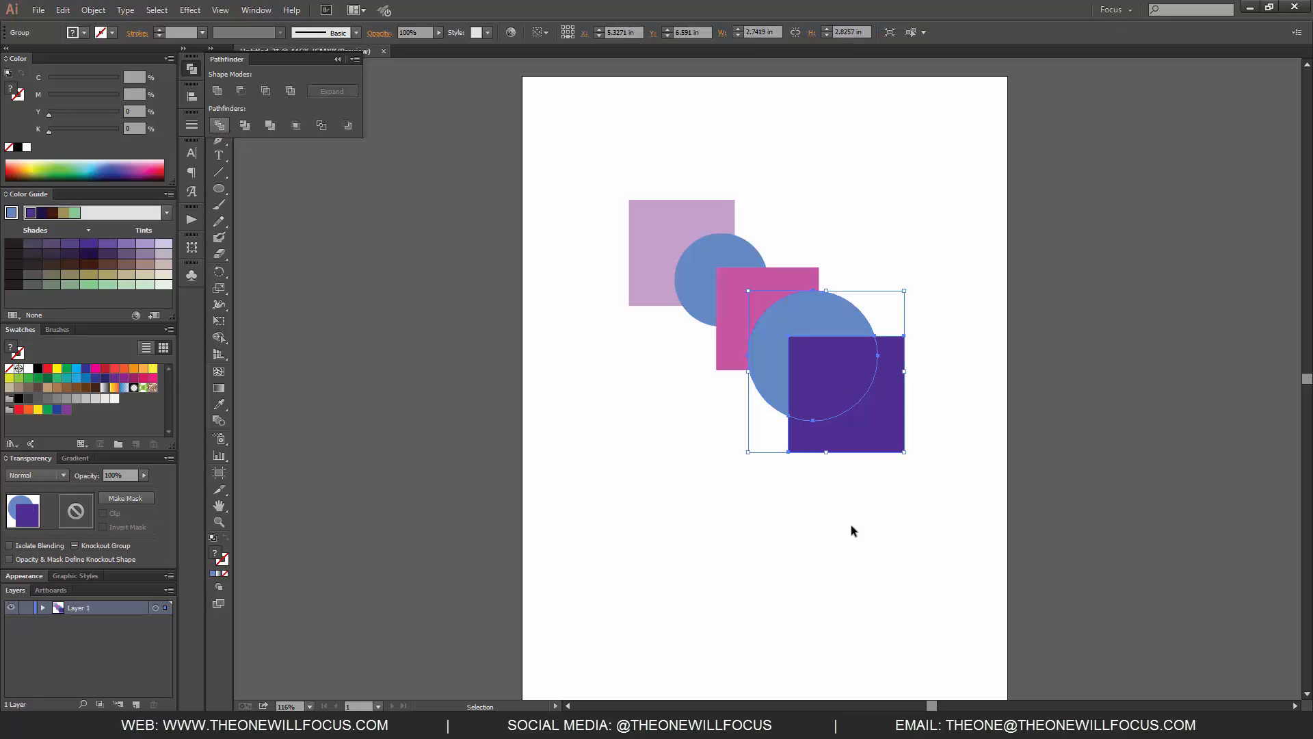
left_click(889, 547)
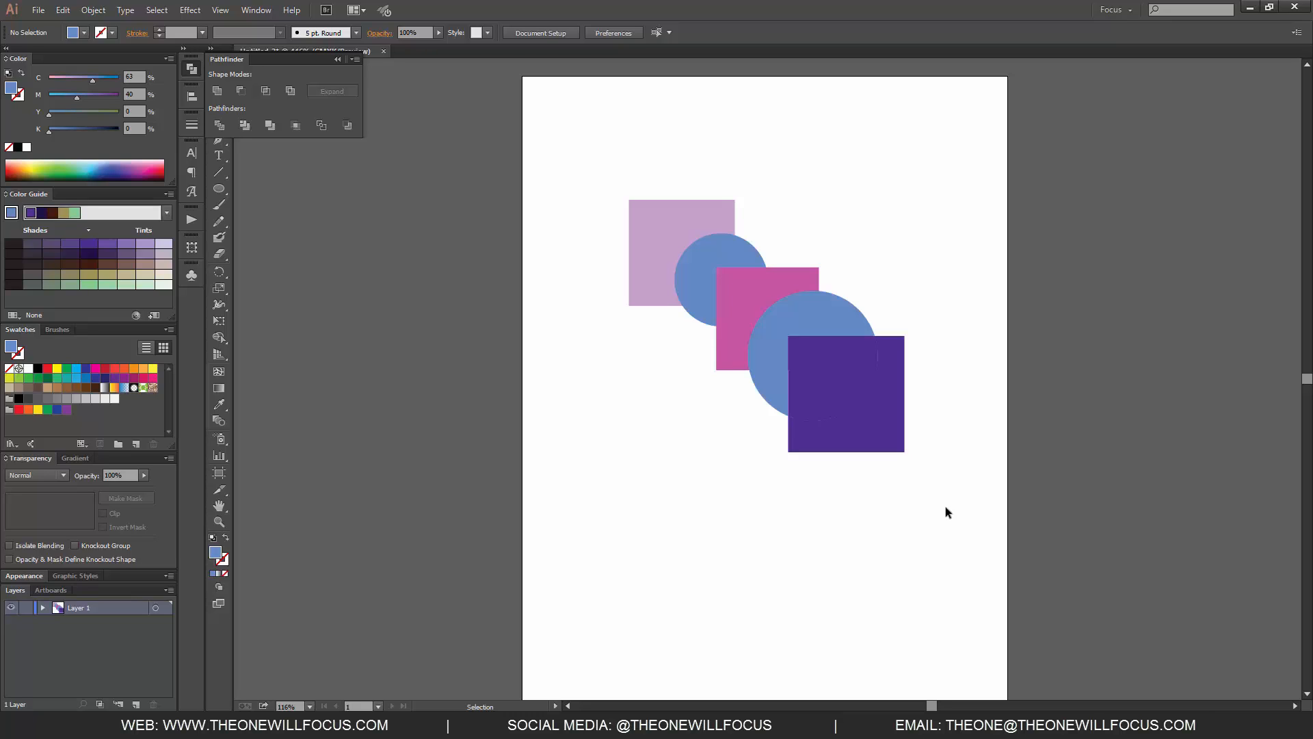
key("ctrl+plus")
key("ctrl+plus")
key("ctrl+plus")
scroll(946, 511, "right", 5)
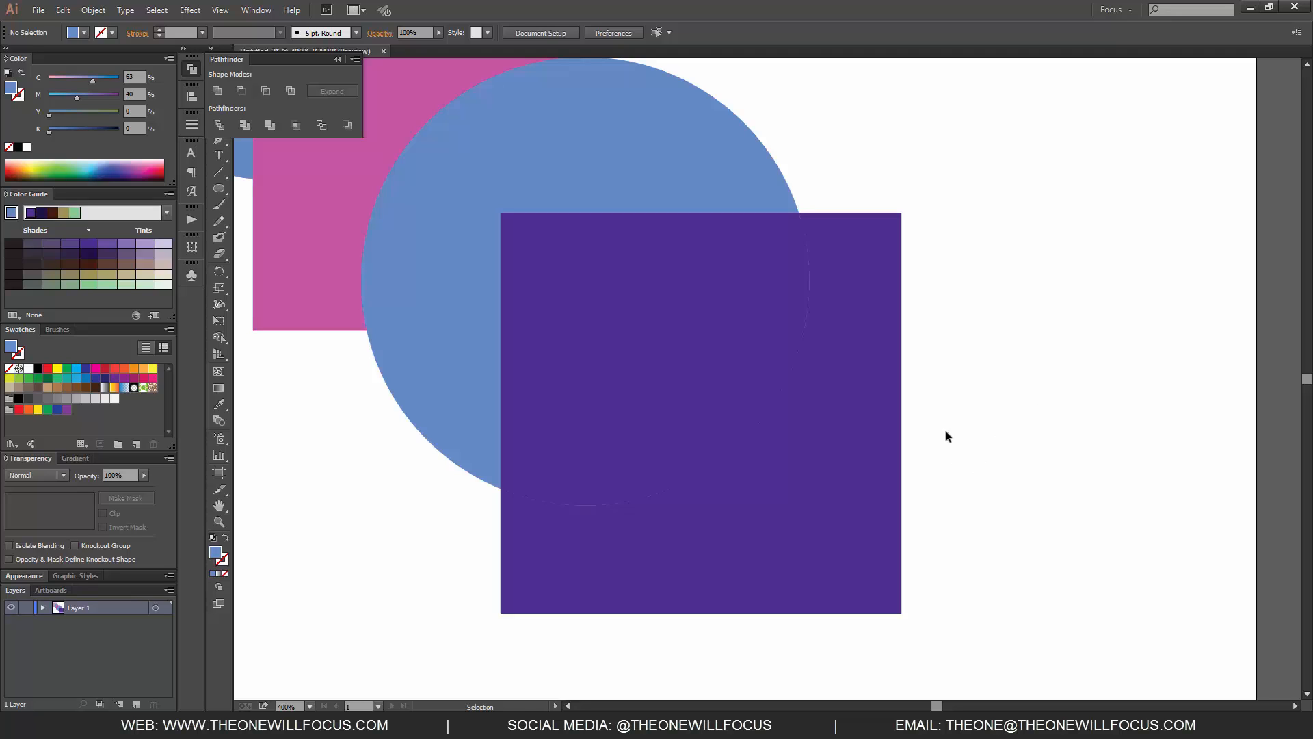
- Pull the divided overlap piece, the remaining purple square and the cut blue circle apart individually
key("a")
left_click_drag(757, 359, 1066, 316)
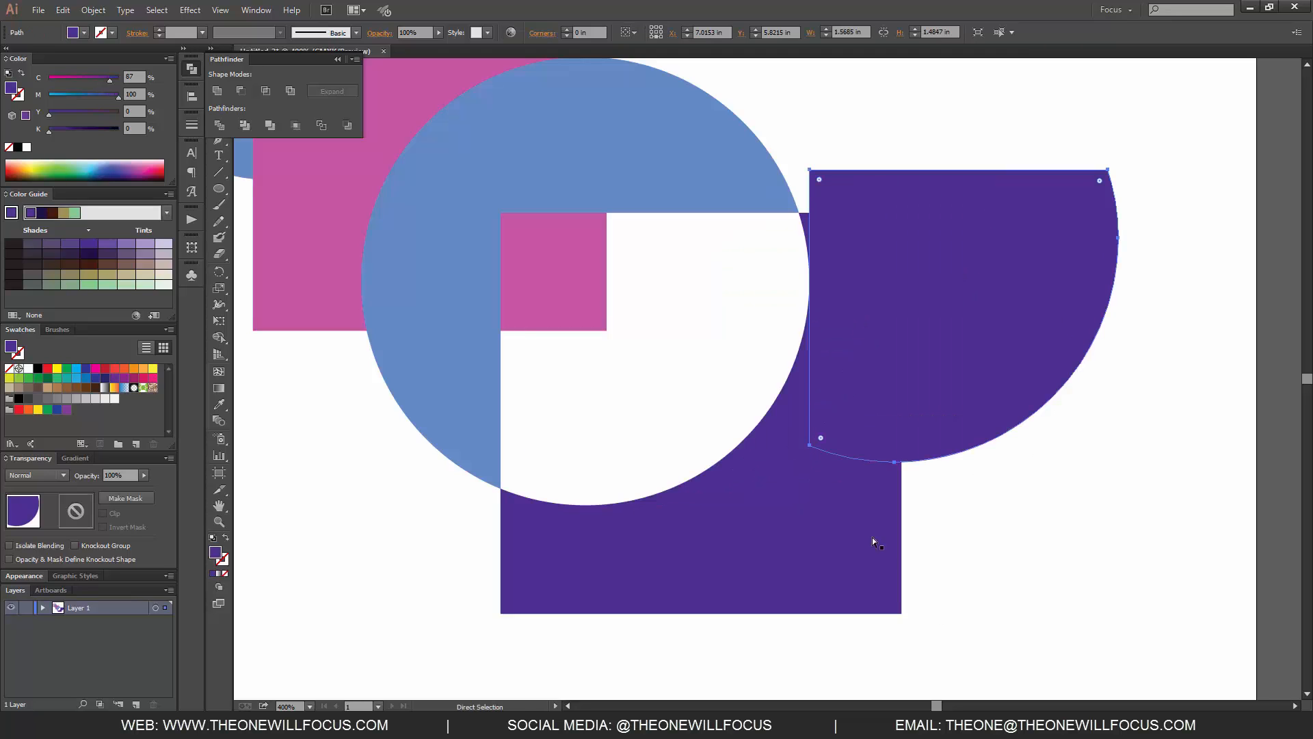
left_click_drag(871, 542, 1113, 602)
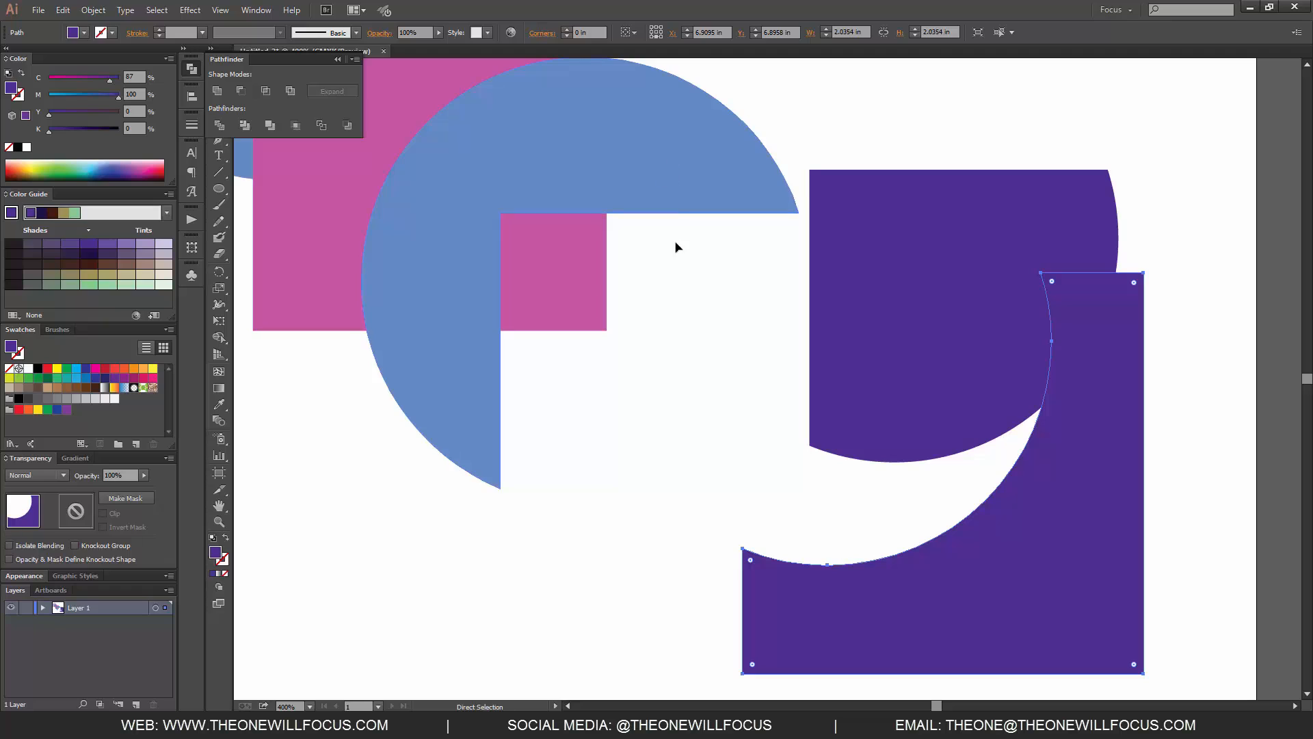
left_click_drag(669, 201, 665, 398)
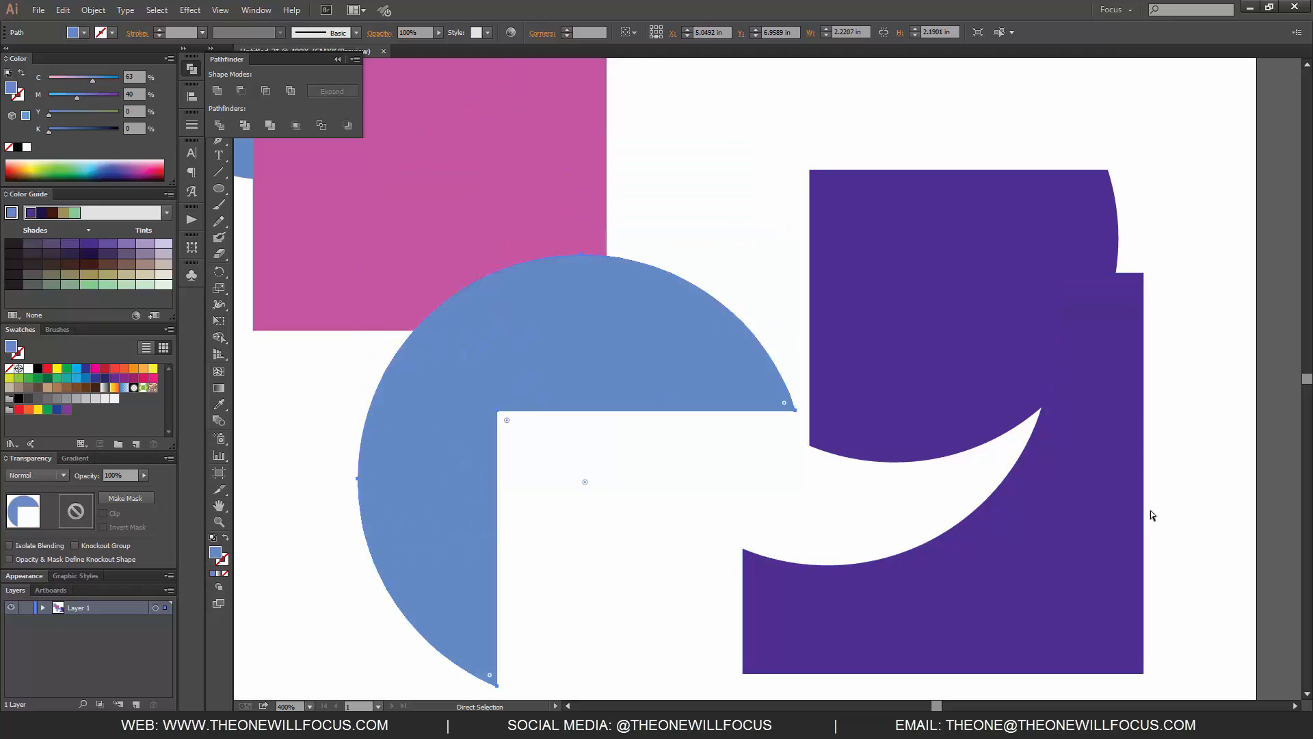
- Undo the piece moves and the Divide operation, and deselect the artwork
key("ctrl+z")
key("ctrl+z")
key("ctrl+z")
key("ctrl+z")
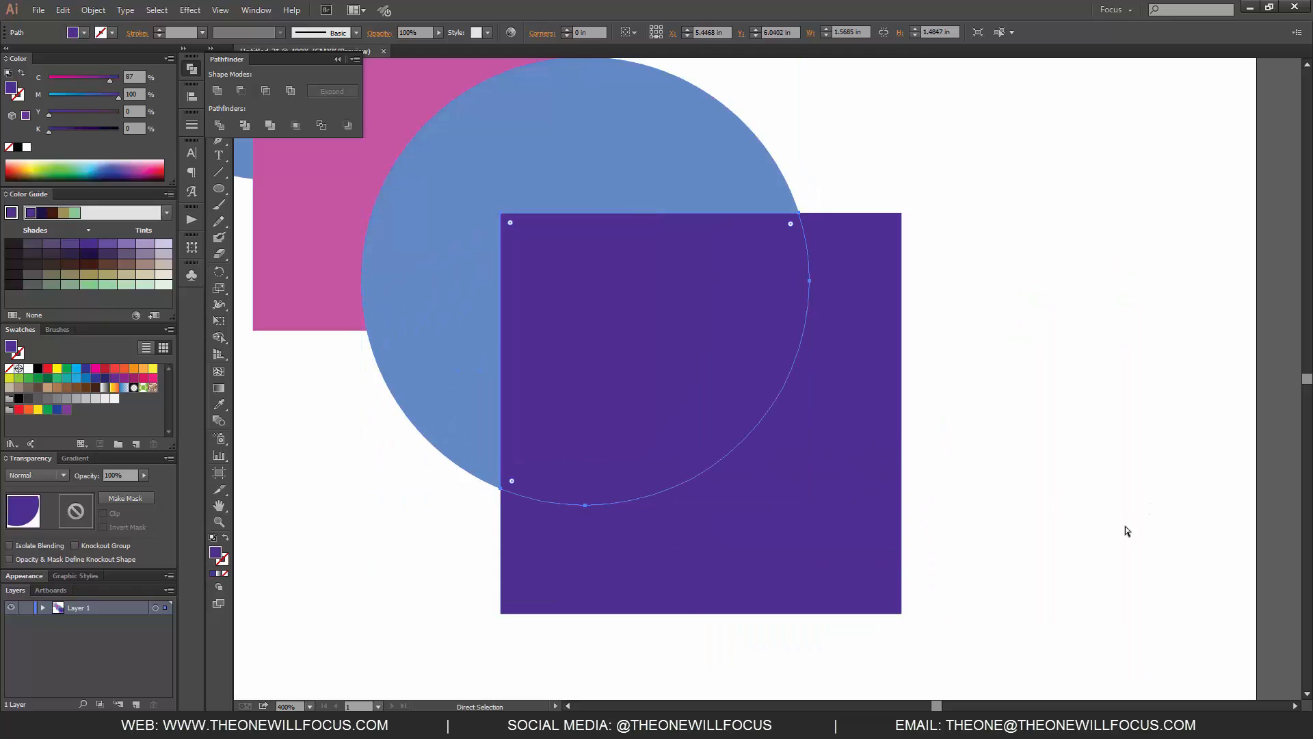
key("ctrl+z")
left_click(1105, 523)
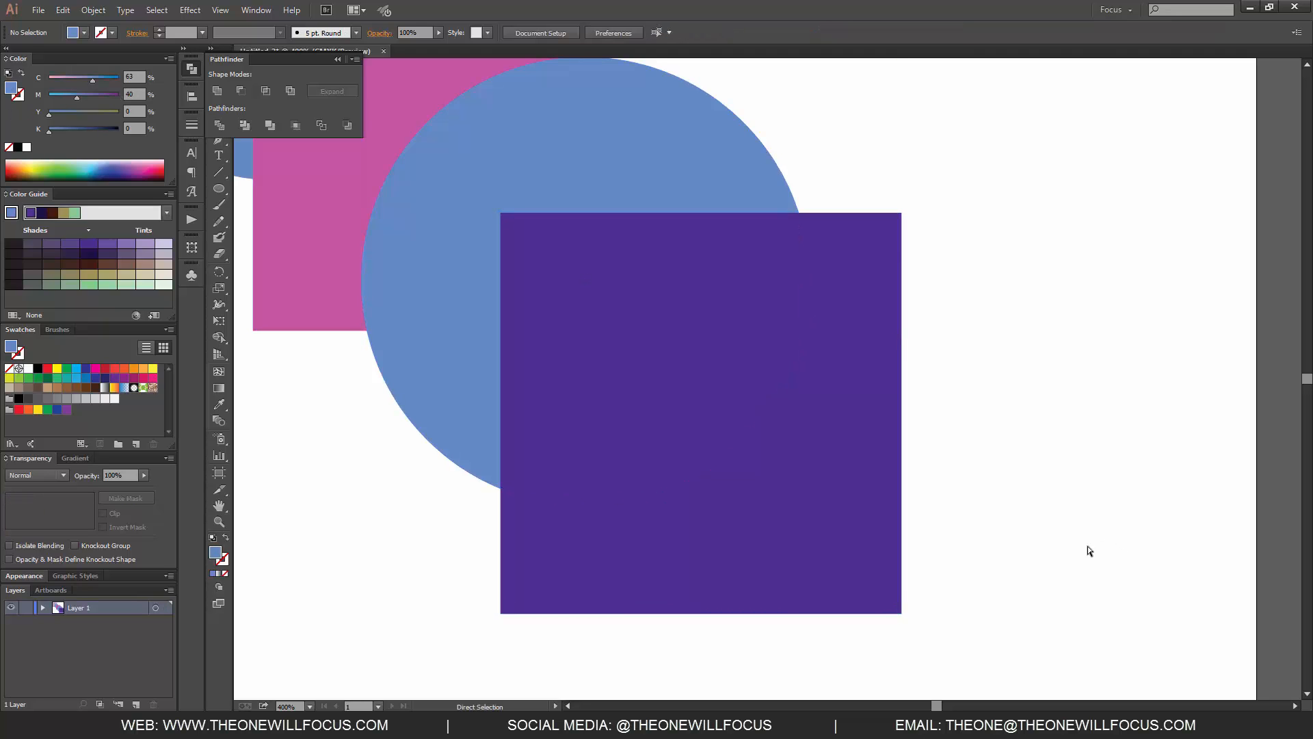
- Apply the Trim pathfinder to all five overlapping squares and circles, and deselect them
key("ctrl+minus")
key("ctrl+minus")
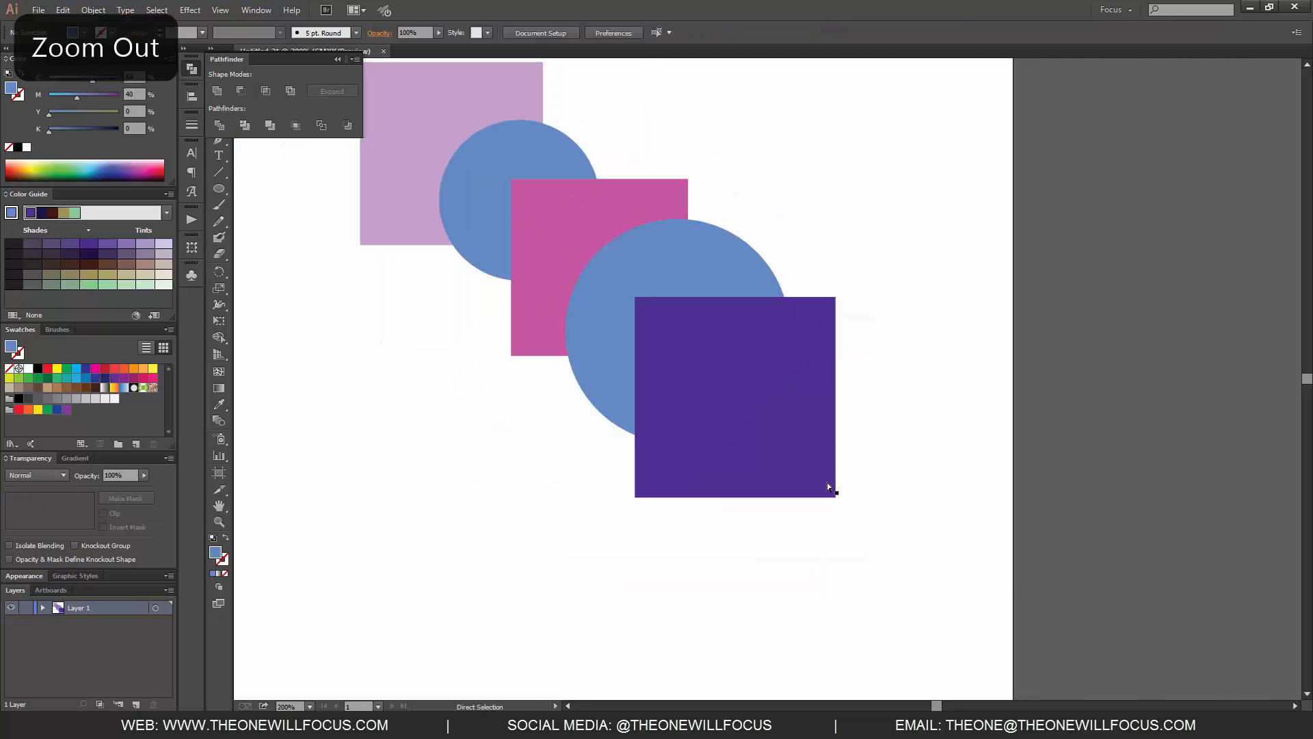
left_click_drag(828, 484, 966, 499)
key("ctrl+minus")
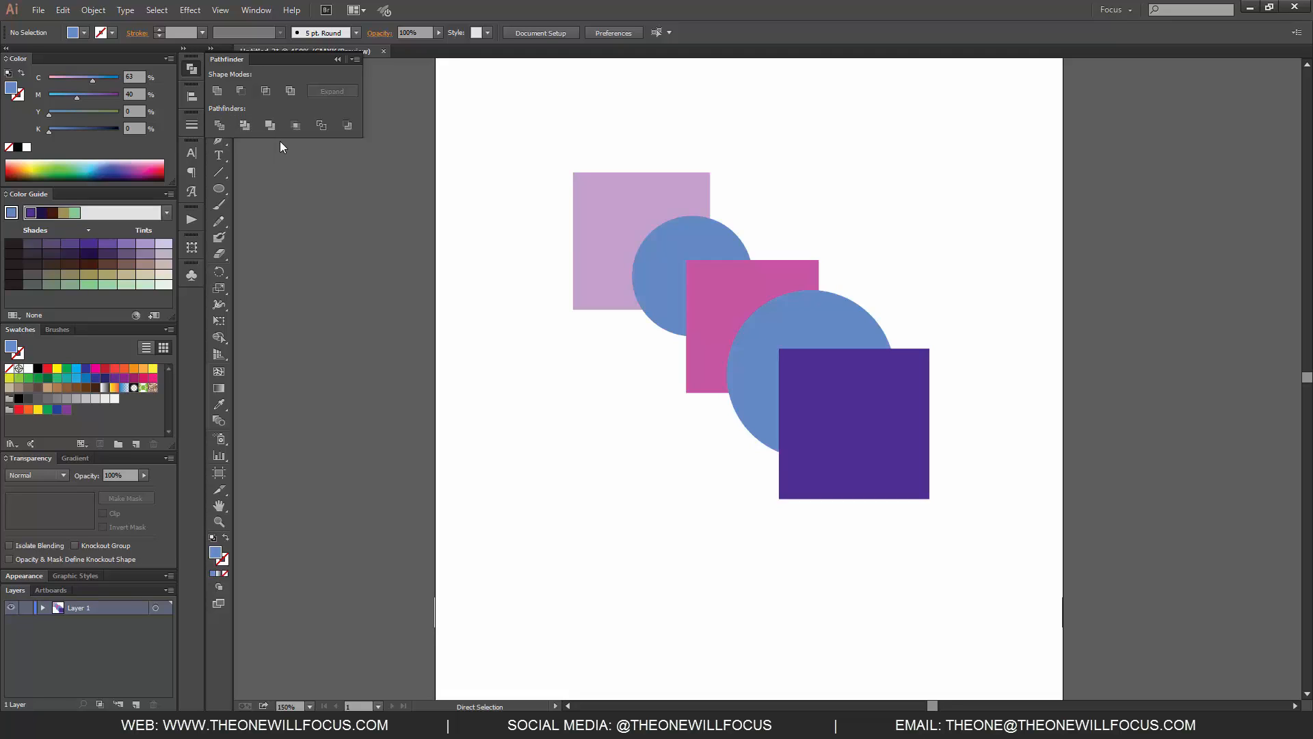
key("v")
left_click_drag(988, 601, 507, 127)
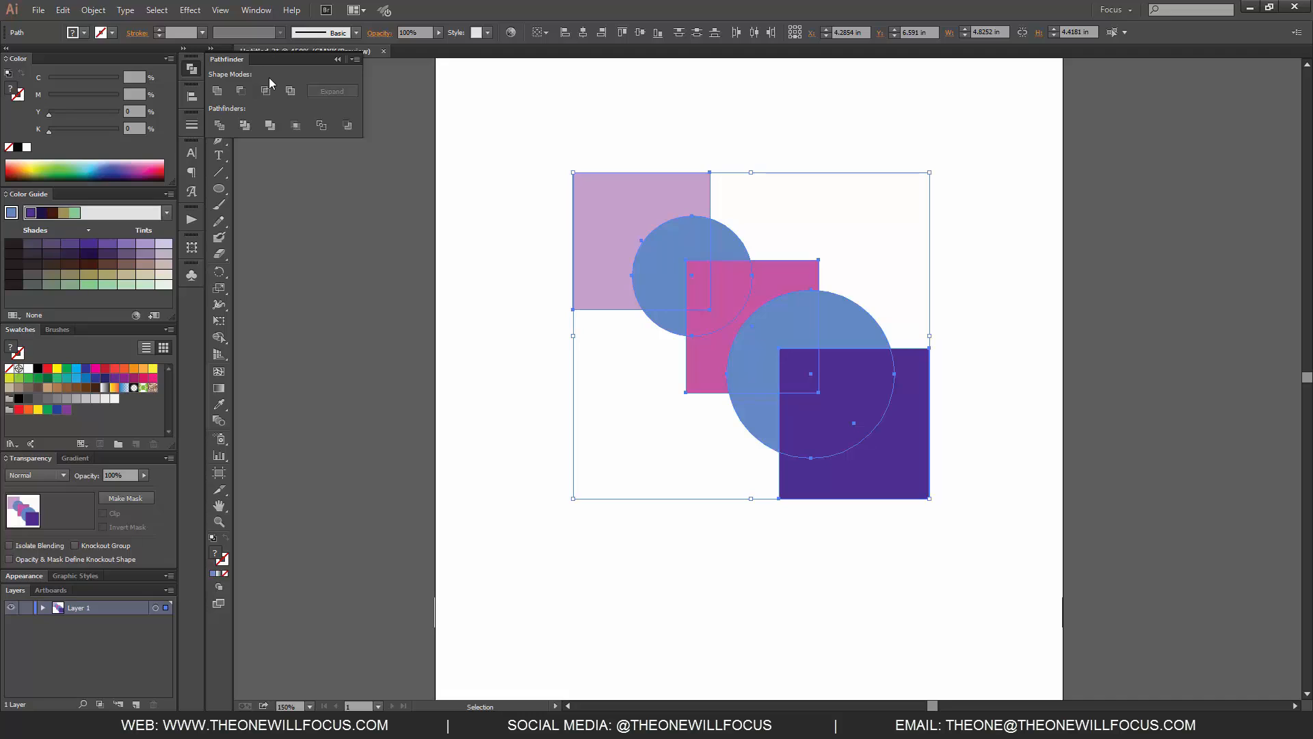
left_click(245, 126)
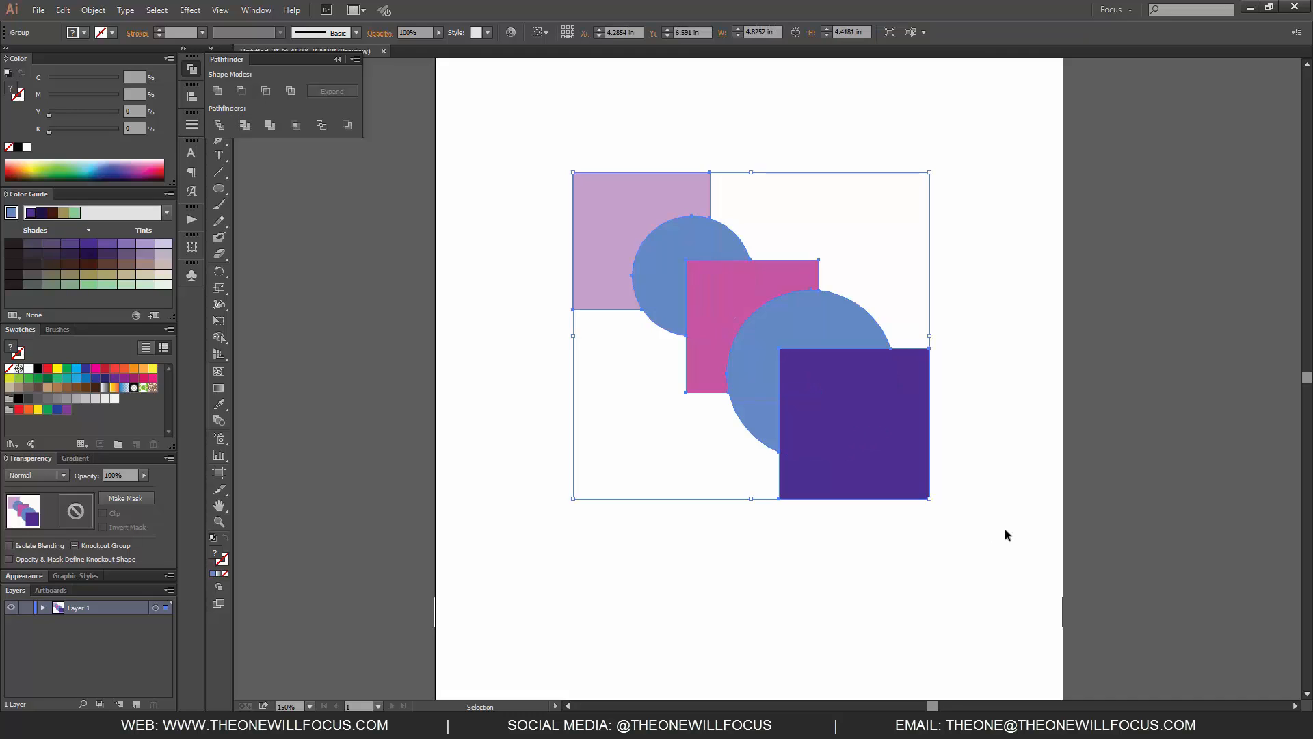
left_click(1045, 558)
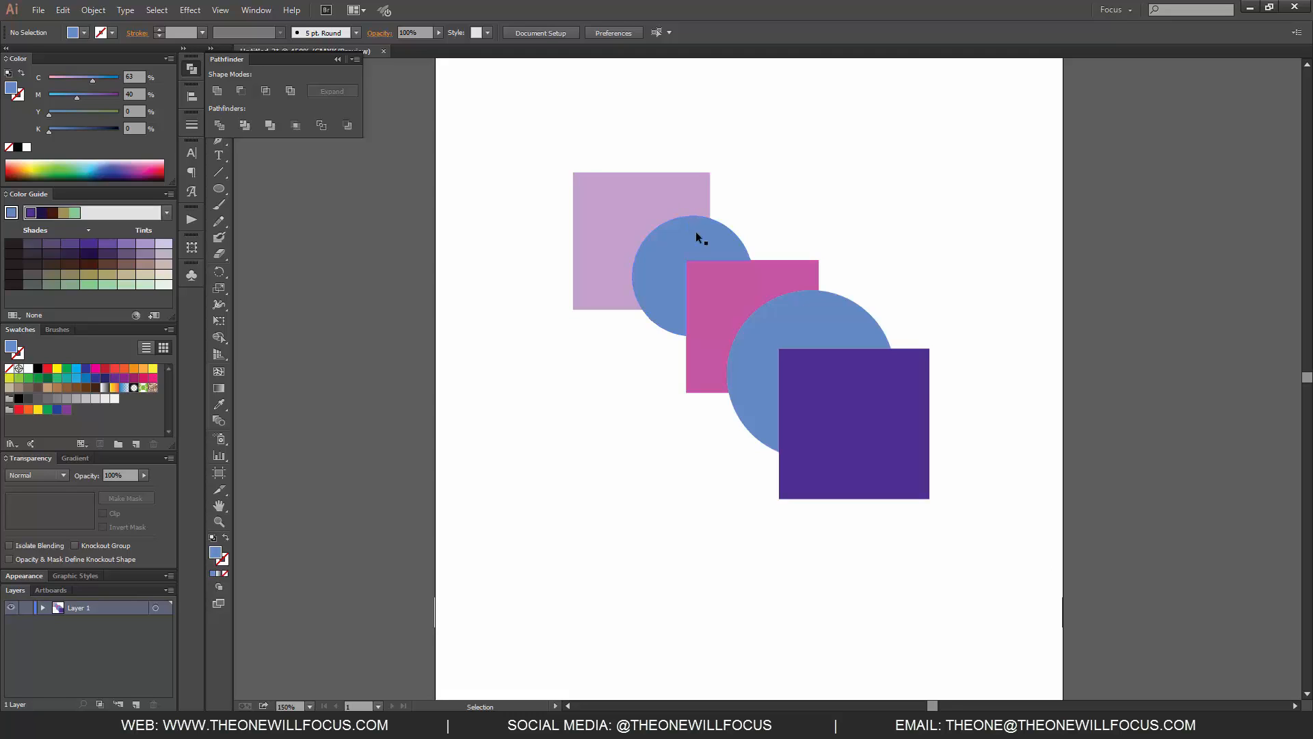
- Reposition the trimmed group, and pull the small blue, pink and large blue pieces away from the other shapes
left_click_drag(696, 231, 841, 180)
left_click_drag(862, 318, 744, 360)
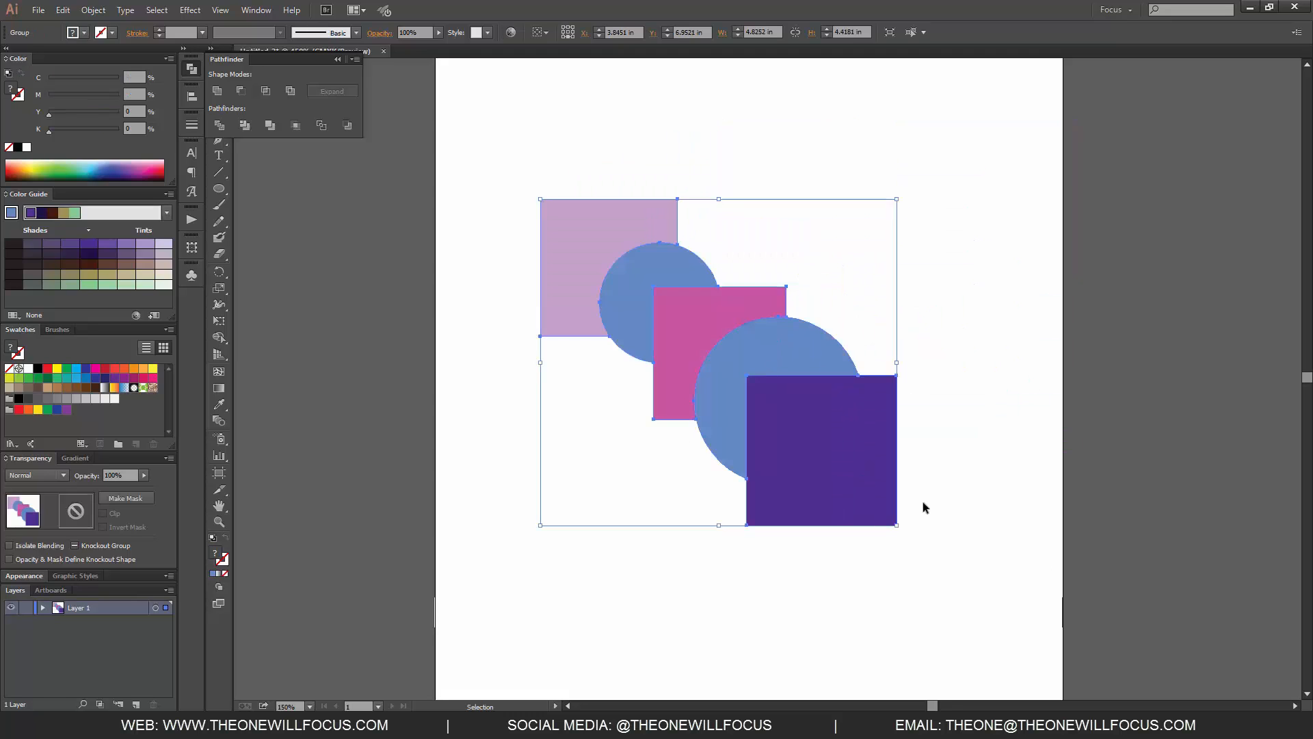
key("a")
left_click(994, 511)
left_click_drag(662, 268, 879, 253)
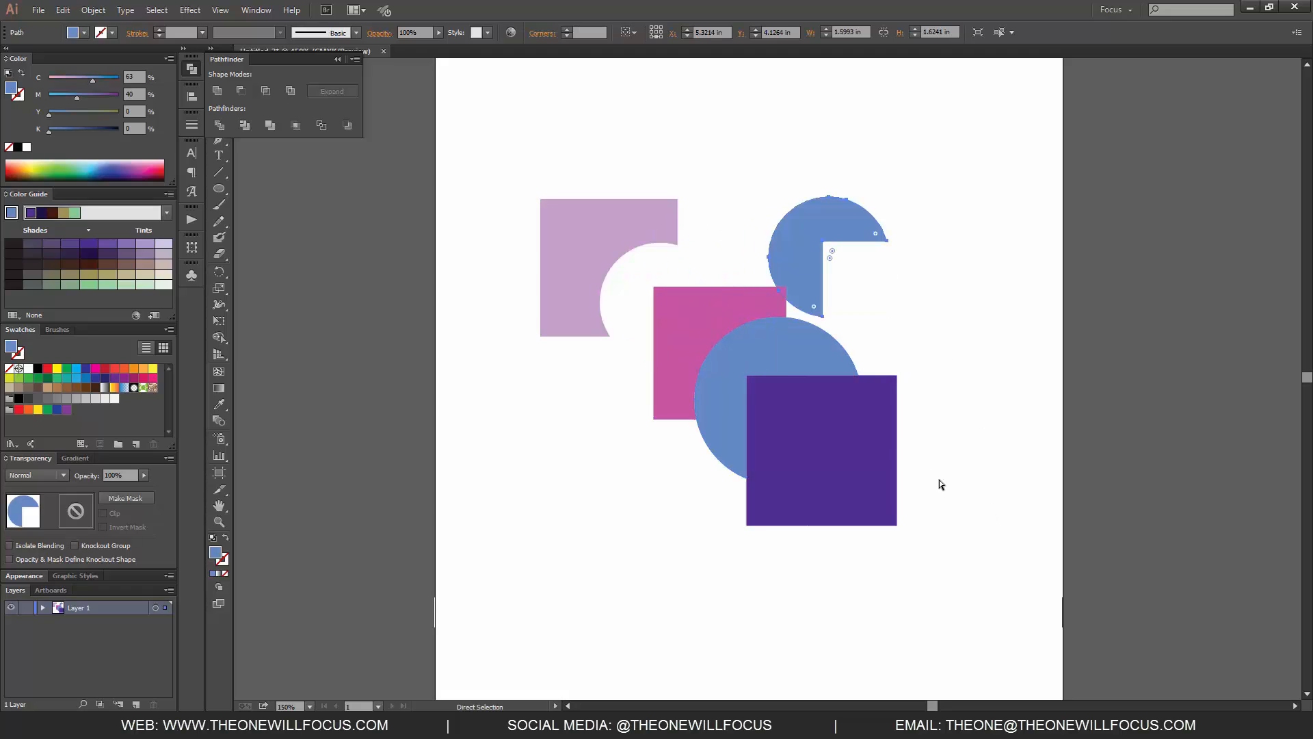
left_click_drag(704, 316, 539, 528)
left_click_drag(760, 347, 1020, 285)
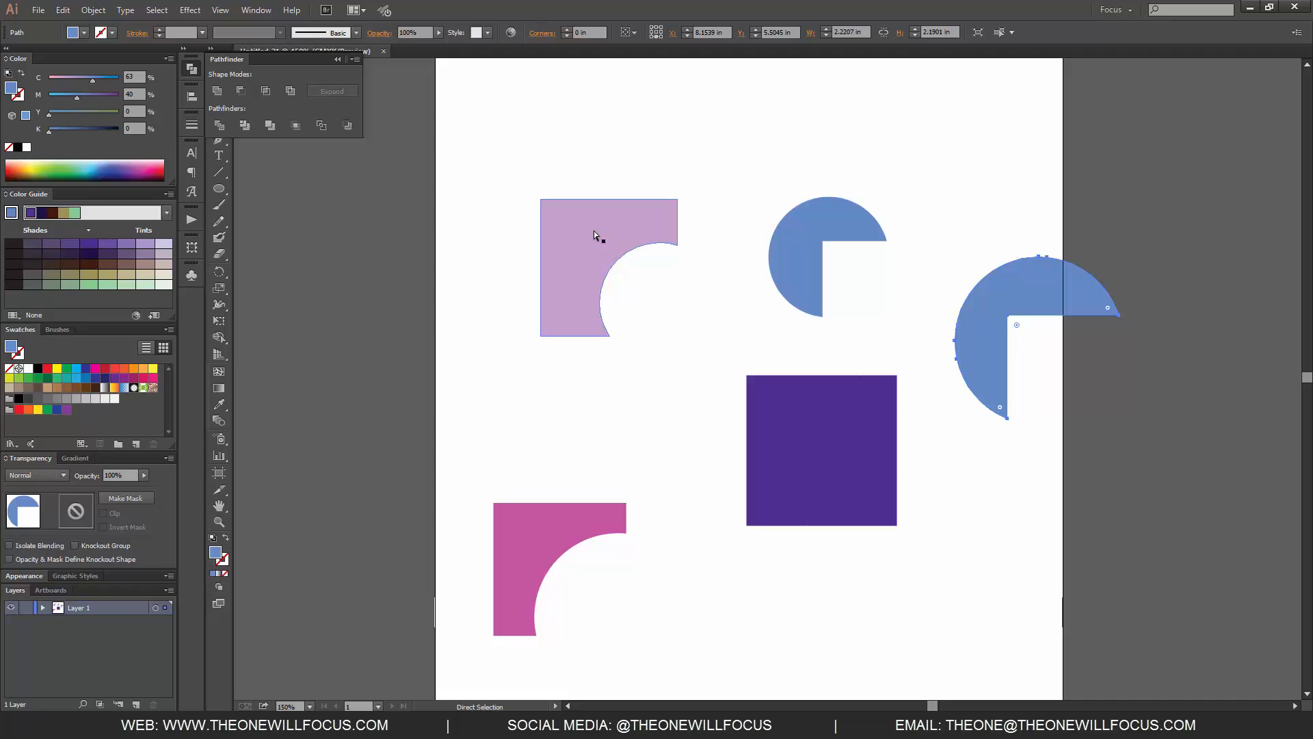
- Move the trimmed blue and pink pieces back into their overlapping arrangement, and nudge the dark purple square
left_click_drag(845, 217, 676, 261)
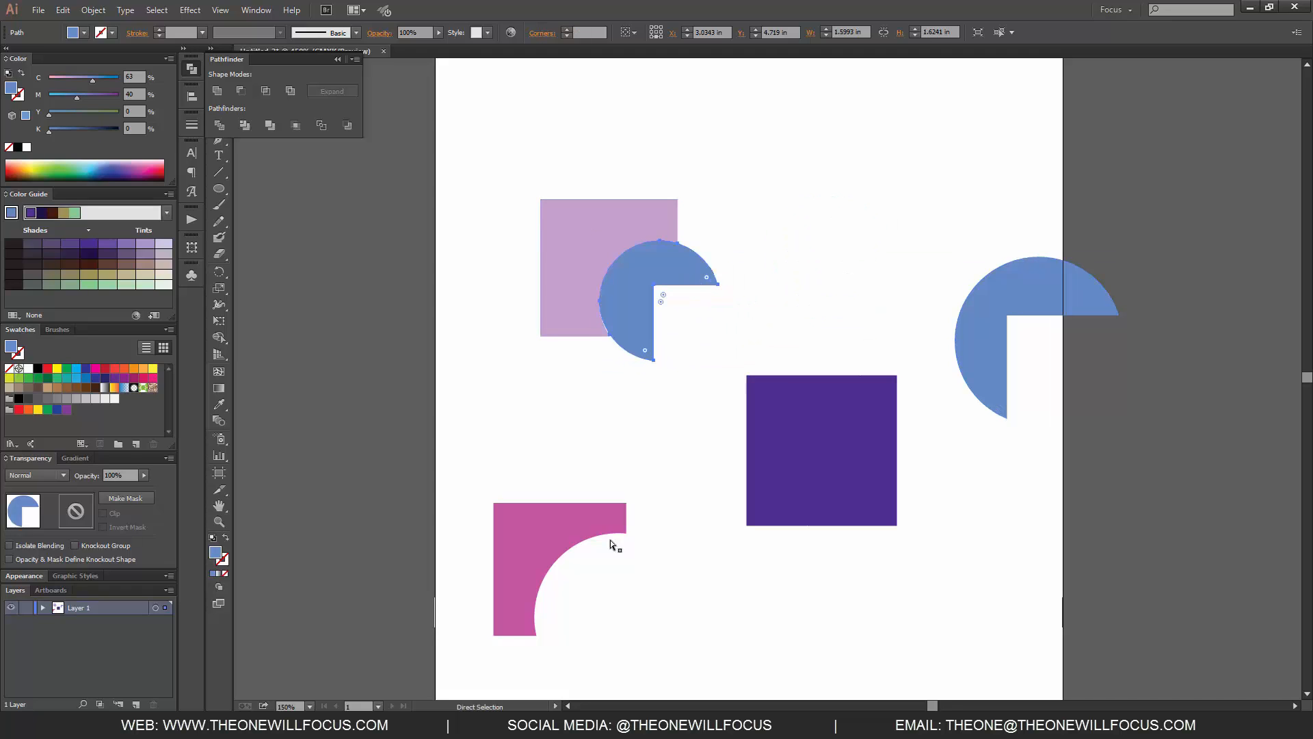
left_click_drag(584, 523, 745, 301)
left_click_drag(1012, 294, 757, 355)
mouse_move(854, 464)
left_mouse_down()
mouse_move(851, 441)
mouse_move(843, 455)
left_mouse_up()
- Undo all moves of the trimmed group and its pieces, and deselect the artwork
key("ctrl+z")
key("ctrl+z")
key("ctrl+z")
key("ctrl+z")
key("ctrl+z")
key("ctrl+z")
key("ctrl+z")
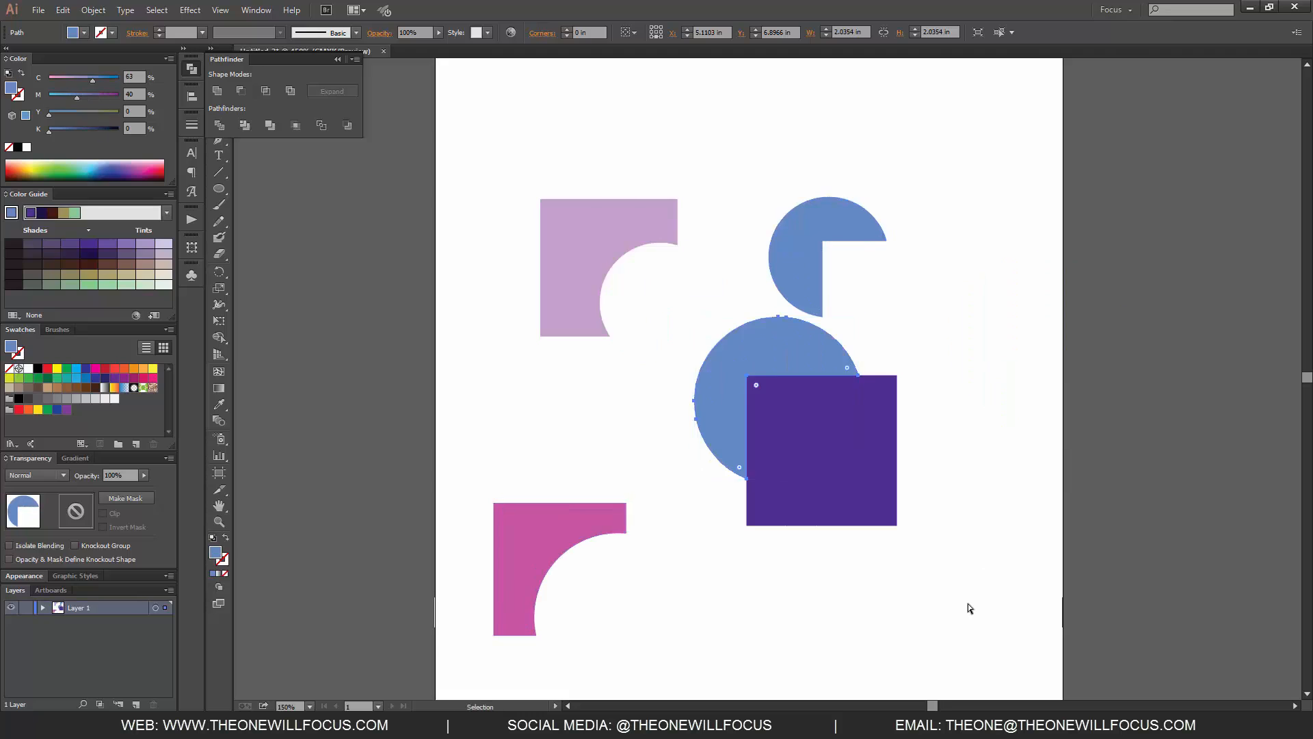
key("ctrl+z")
key("ctrl+z")
key("ctrl+z")
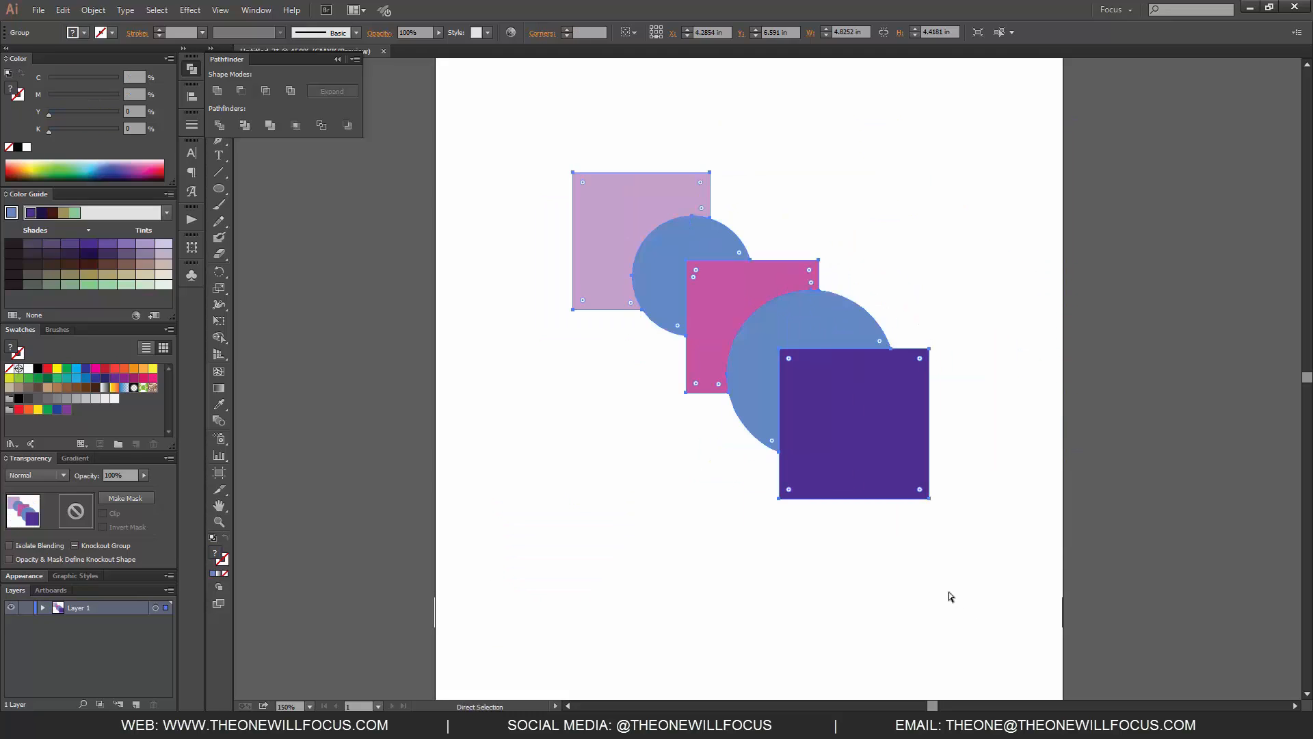
left_click(954, 598)
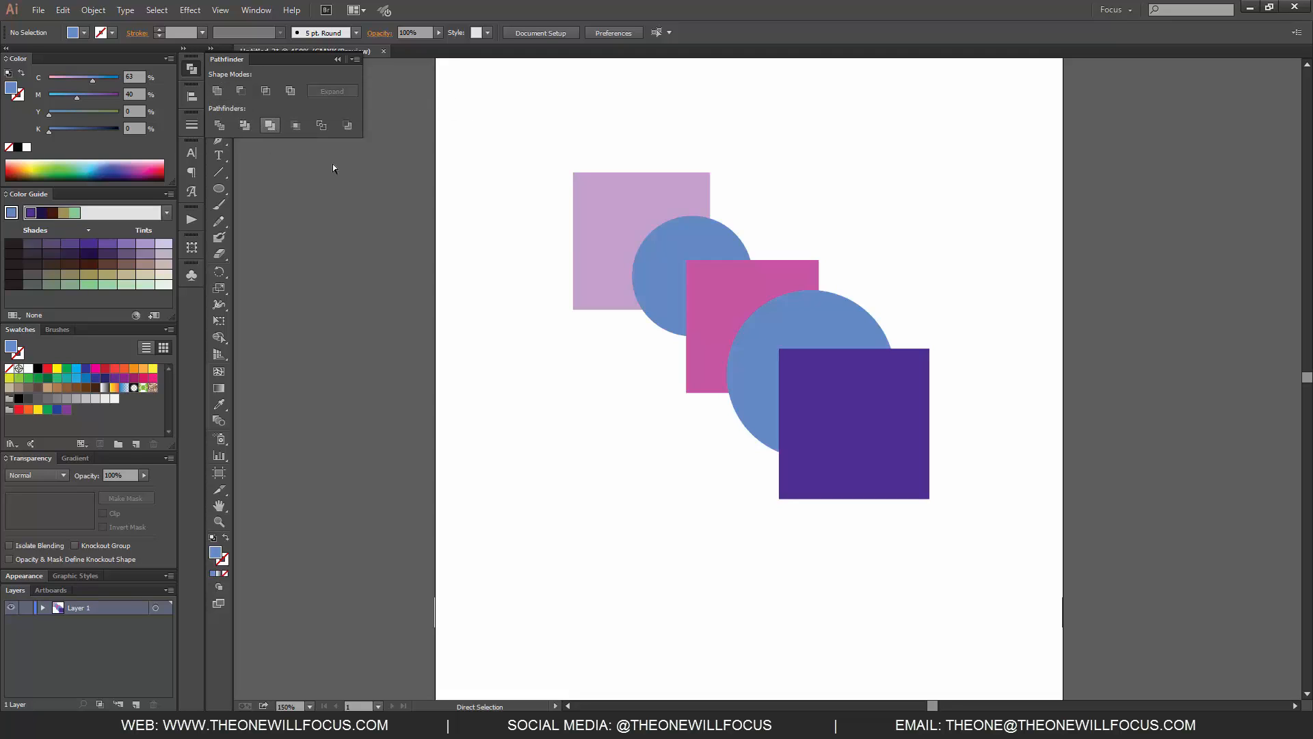
- Apply the Merge pathfinder to all five shapes, and undo back to the separate originals
key("v")
left_click_drag(997, 613, 529, 117)
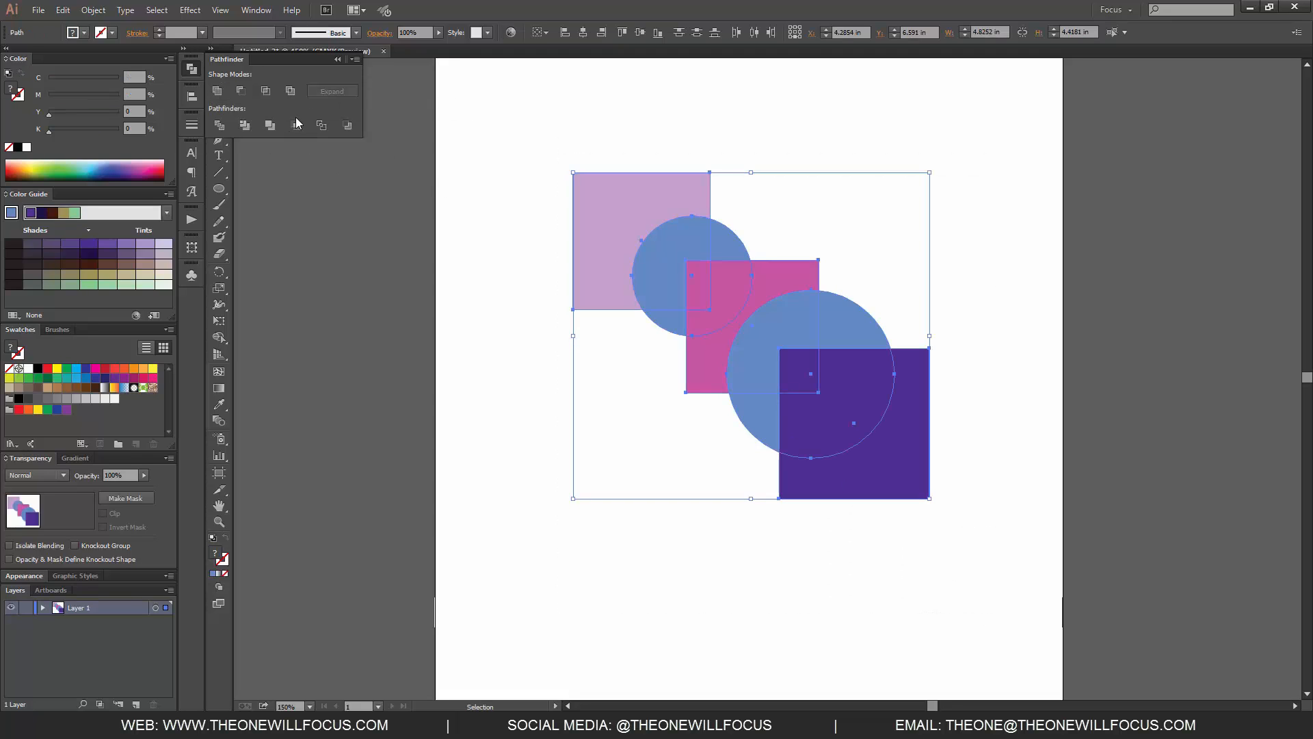
left_click(270, 127)
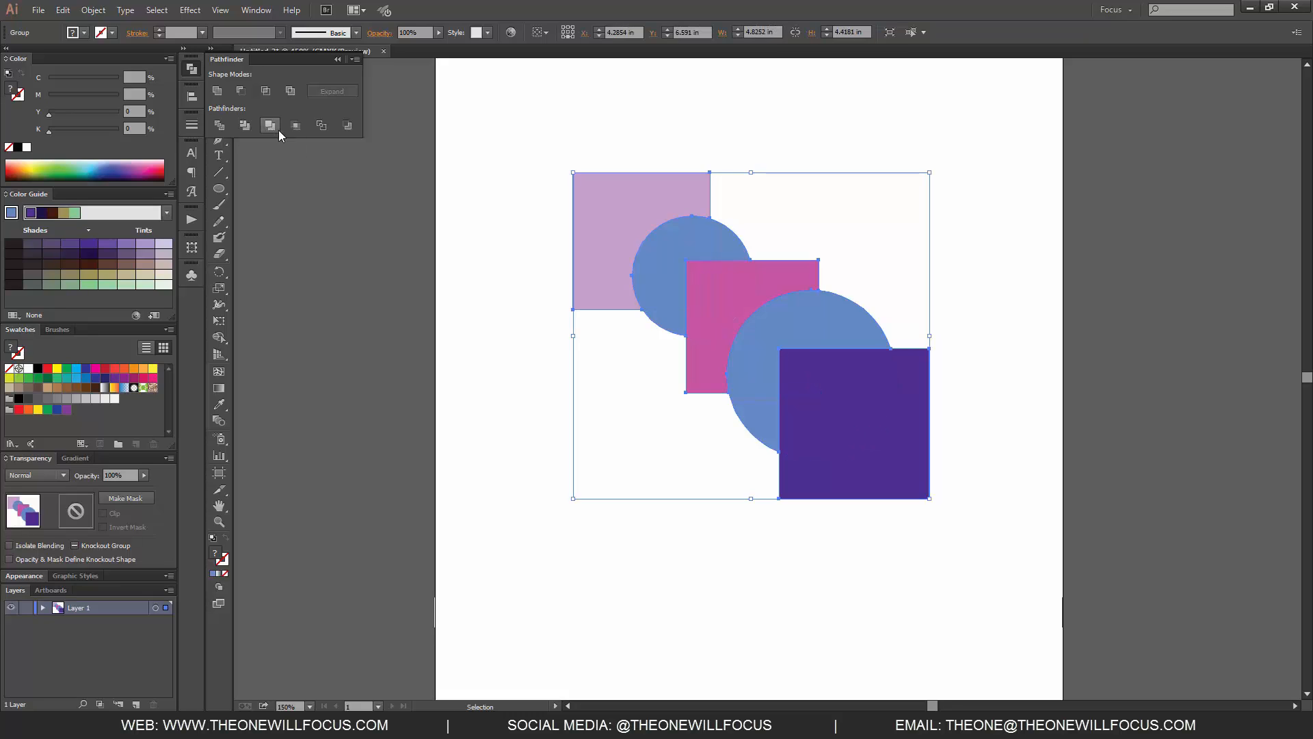
left_click(885, 608)
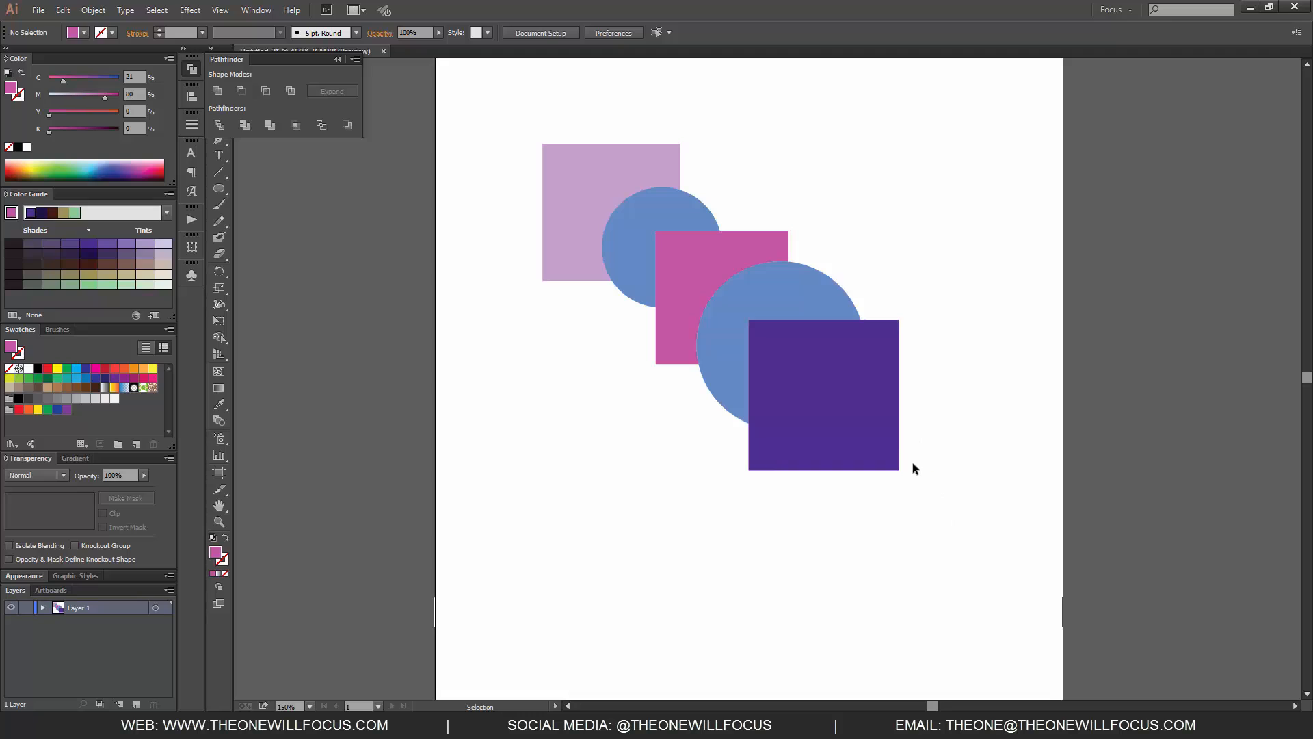
key("ctrl+z")
key("ctrl+z")
key("ctrl+z")
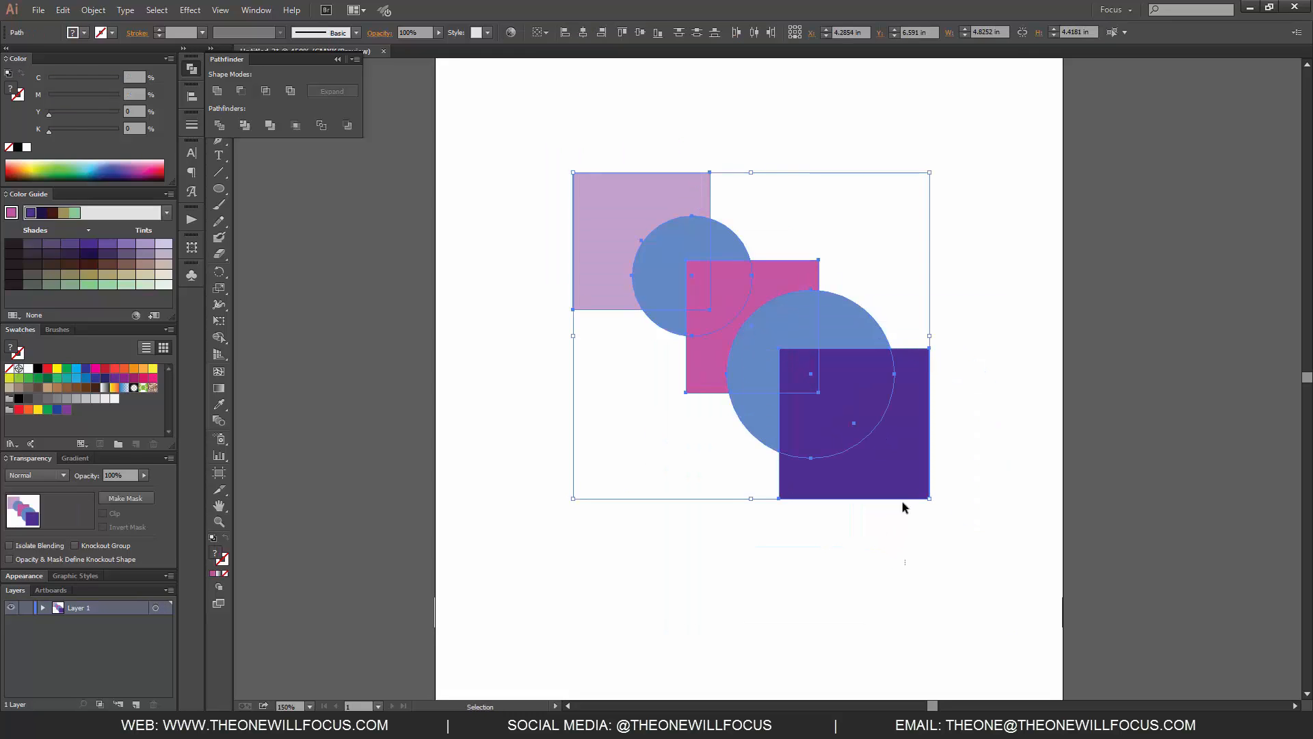
- Move the large blue circle to overlap the small blue circle, and place the pink square between it and the dark purple square
left_click(902, 504)
left_click_drag(698, 359, 923, 334)
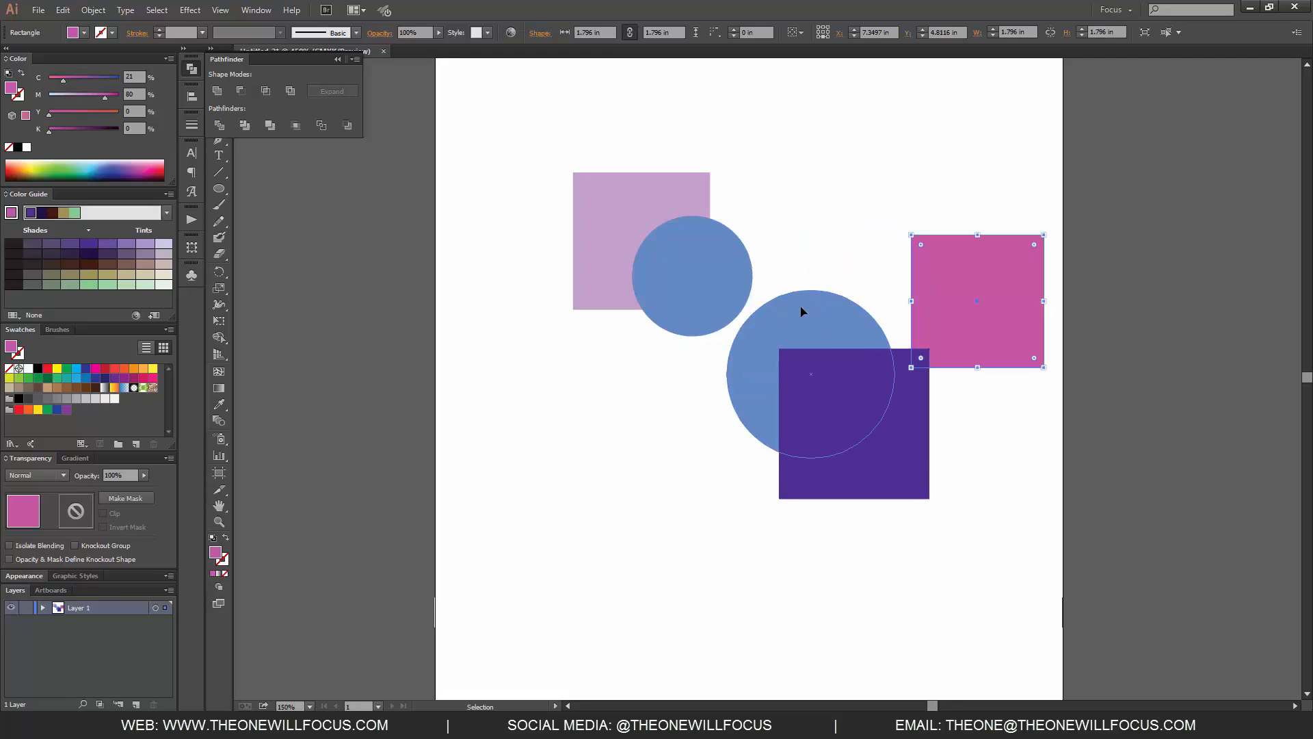
left_click_drag(803, 307, 740, 274)
left_click_drag(957, 294, 760, 375)
left_click(973, 510)
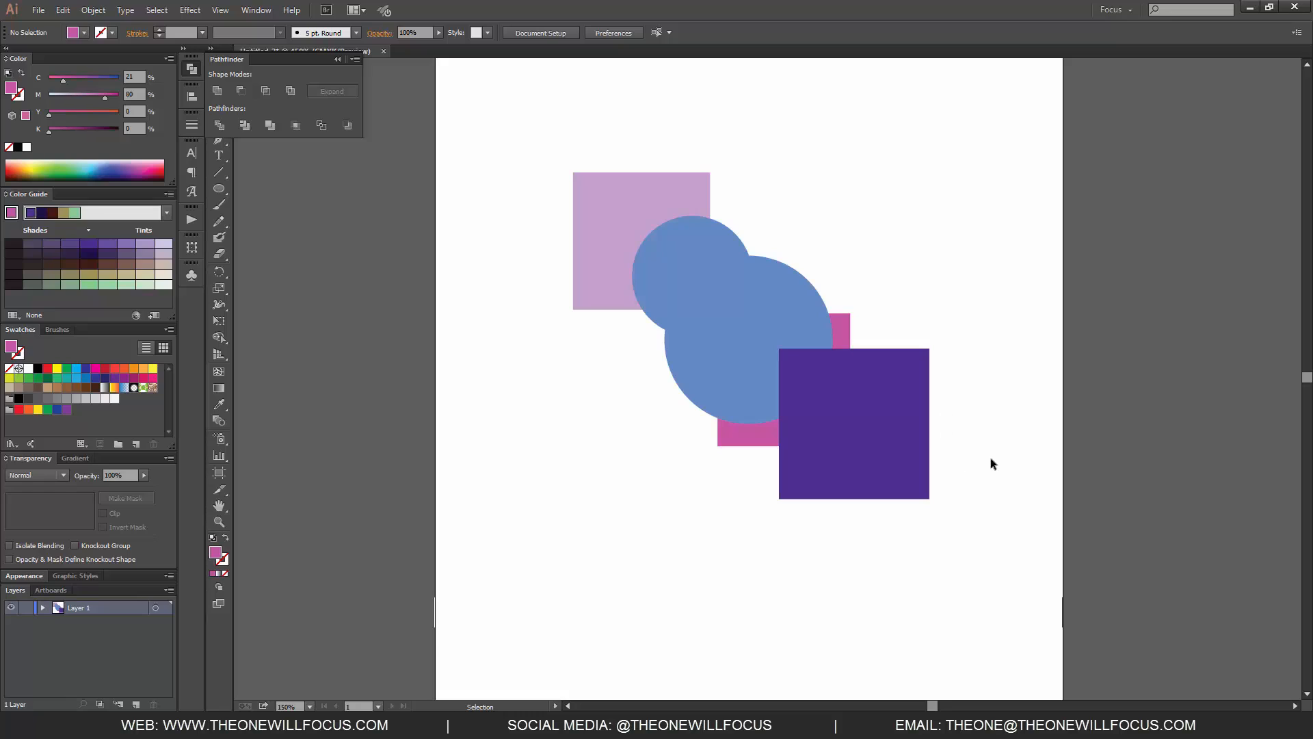
- Bring the pink square in front of the large blue circle while keeping it behind the dark purple square
left_click(755, 439)
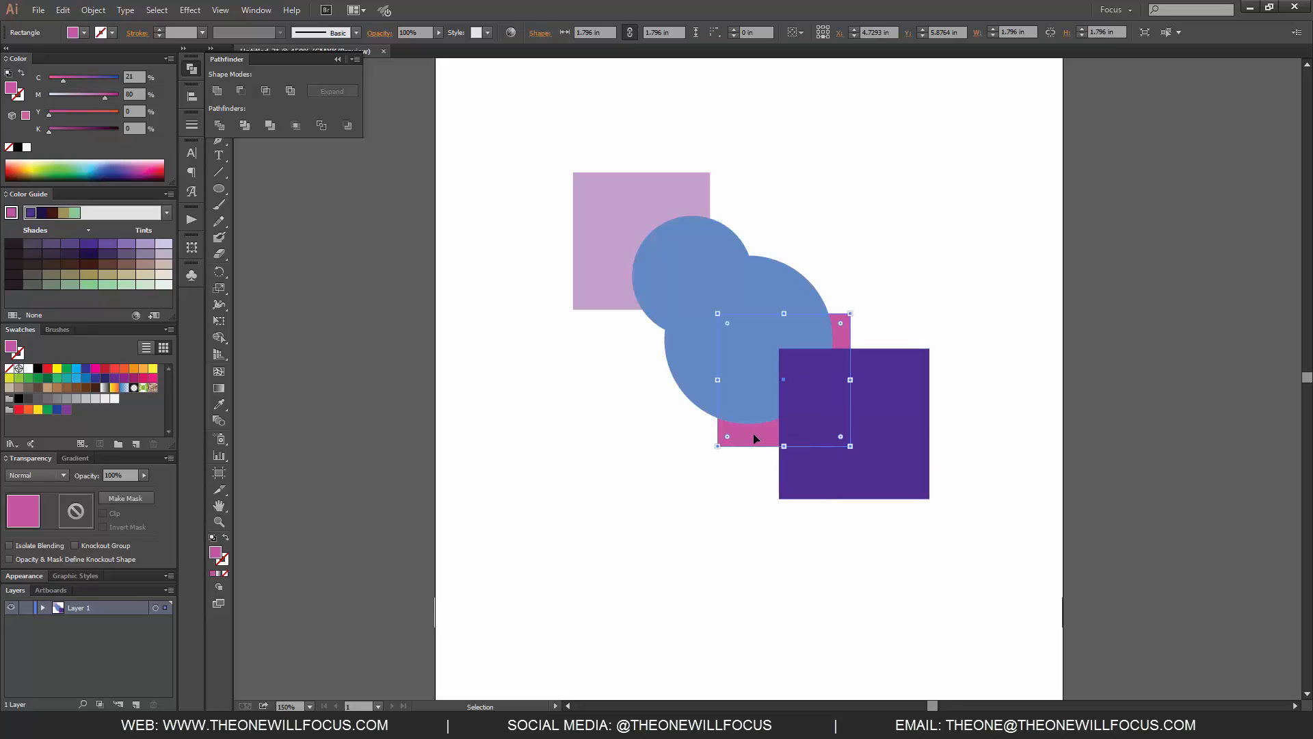
key("ctrl+bracketright")
key("ctrl+bracketright")
key("ctrl+bracketleft")
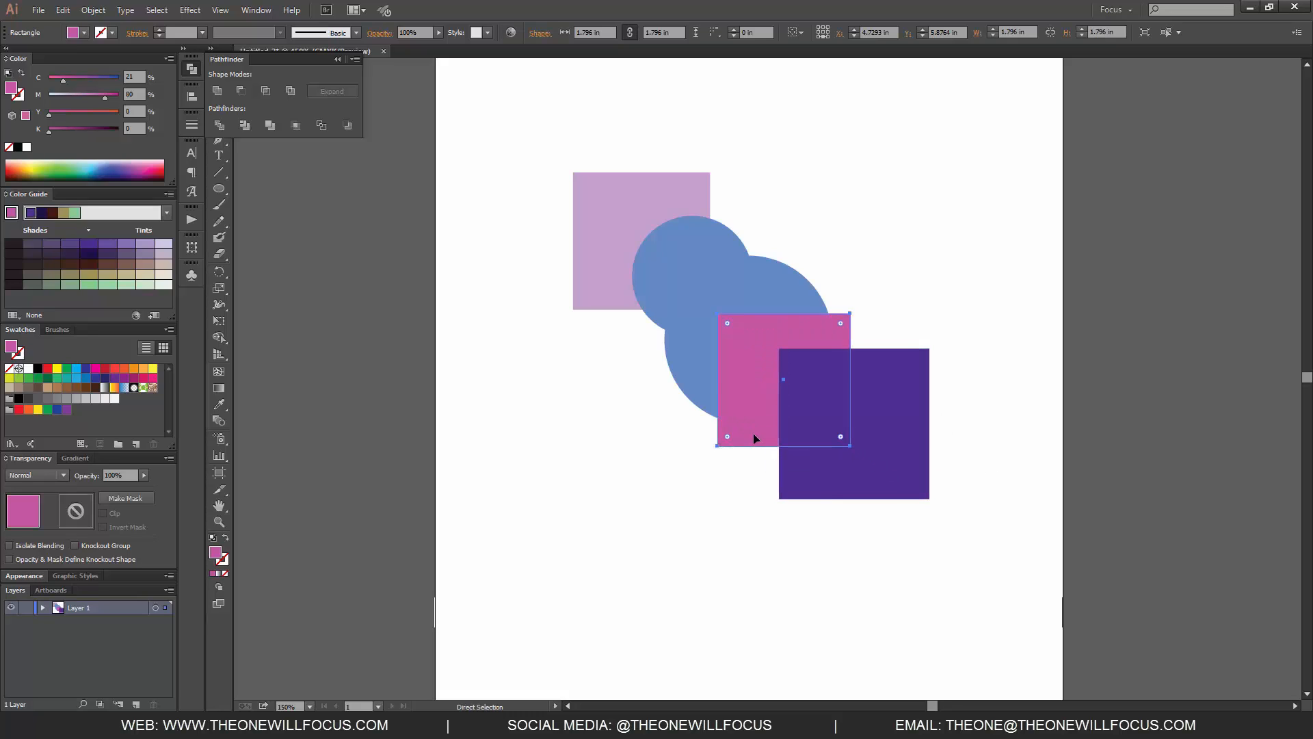
- Merge all five shapes so that the two overlapping blue circles combine, and deselect the result
left_click_drag(992, 619, 500, 169)
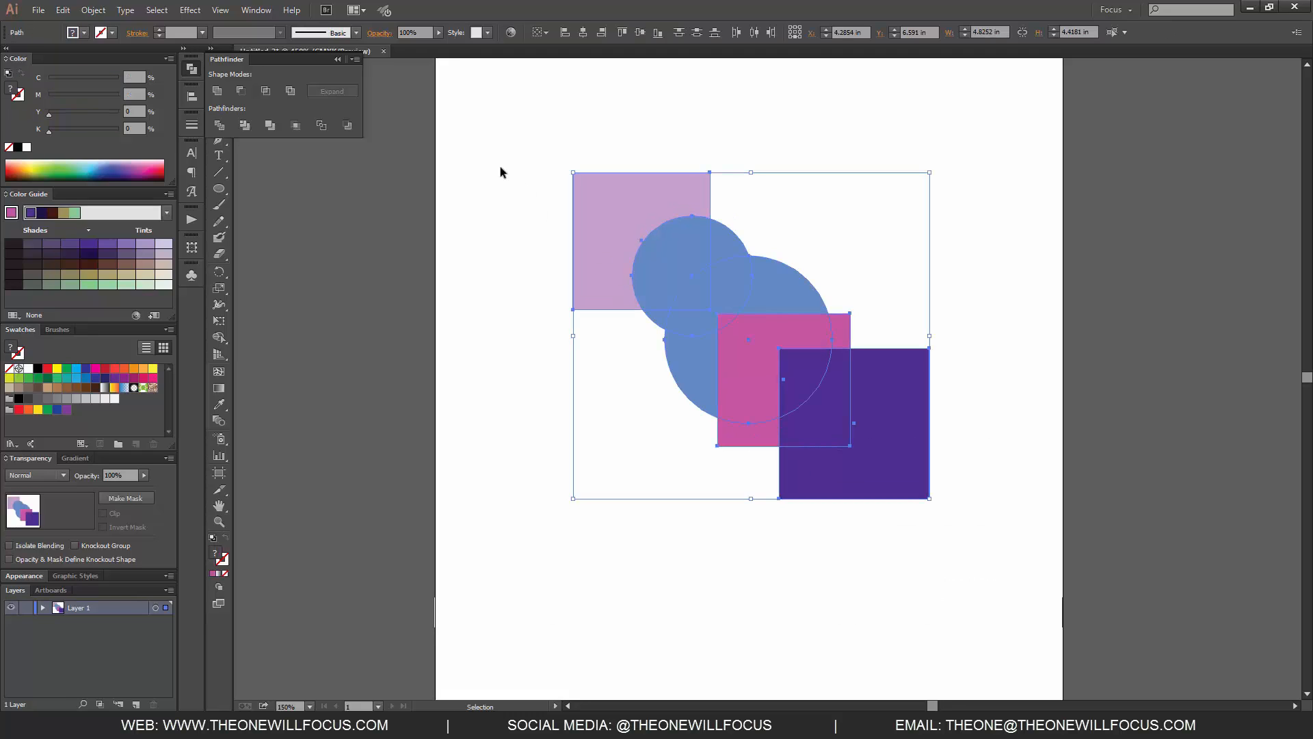
left_click(271, 125)
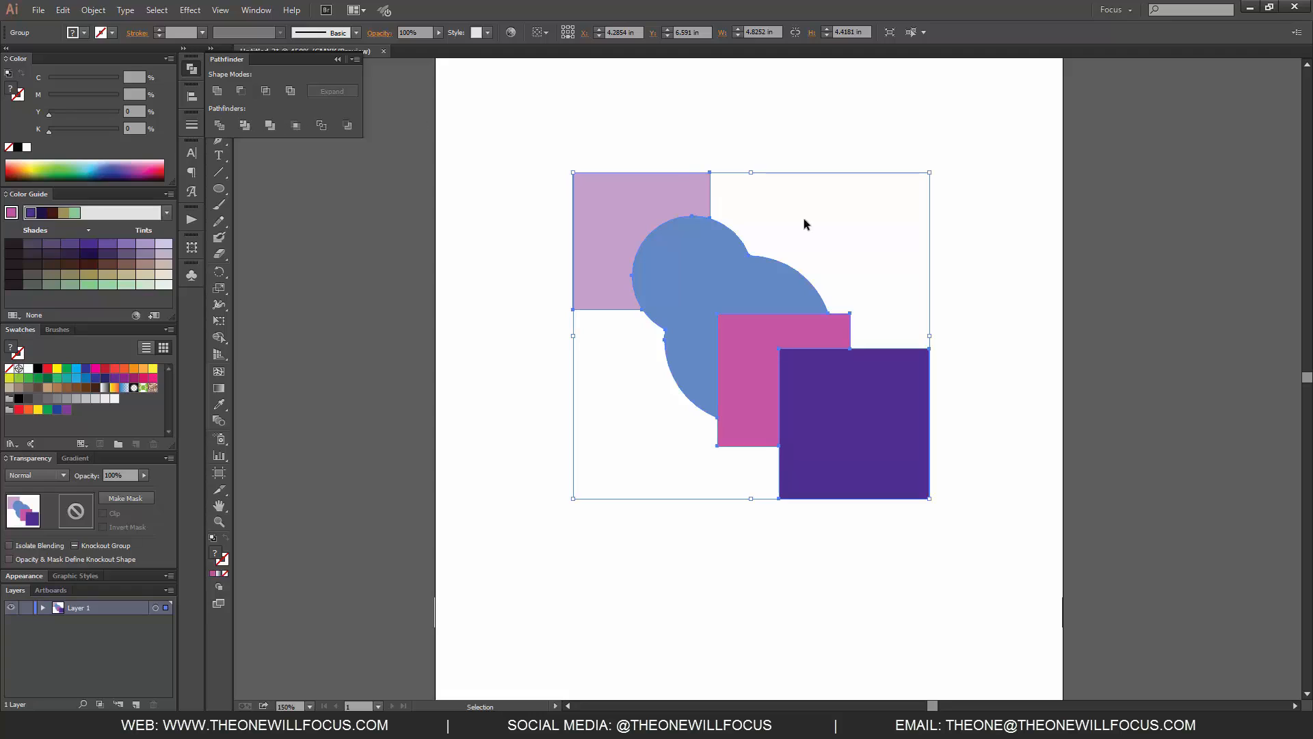
left_click(1016, 401)
key("a")
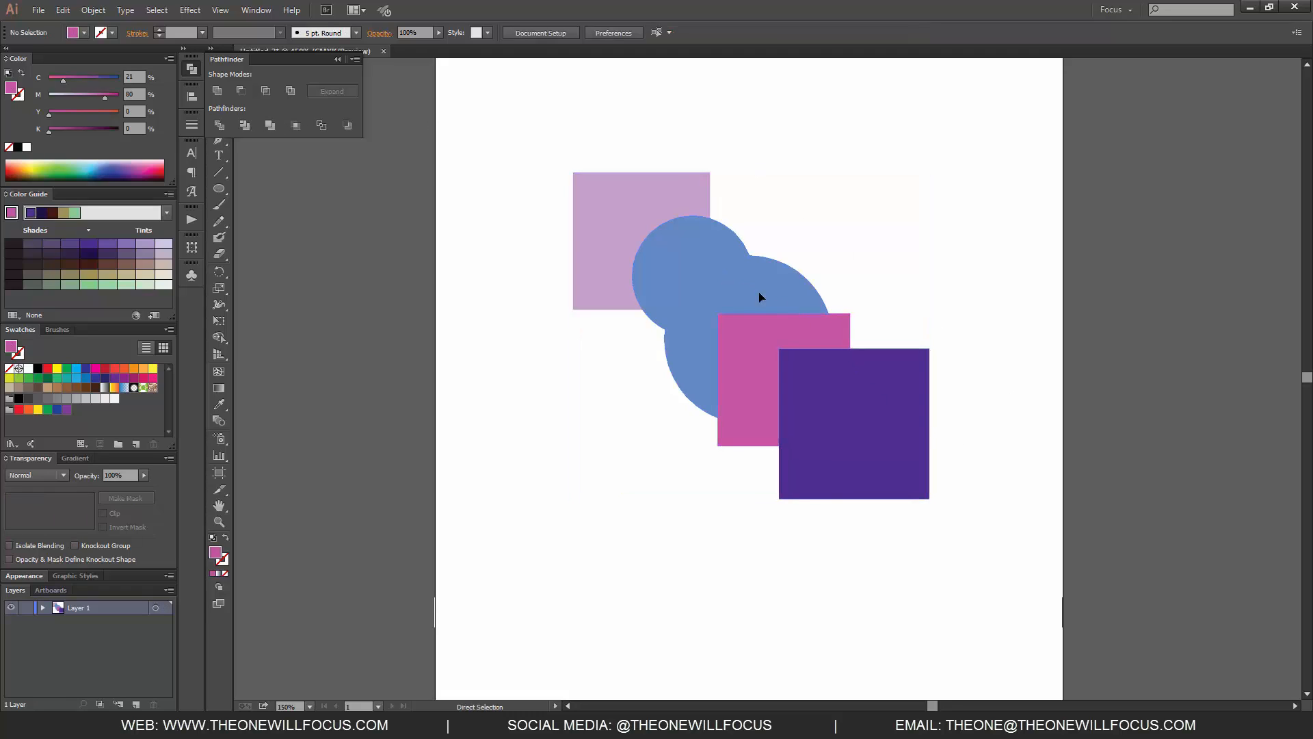
- Move the merged blue shape and the dark purple square apart to inspect the cut pieces, and undo both moves
left_click_drag(759, 297, 965, 270)
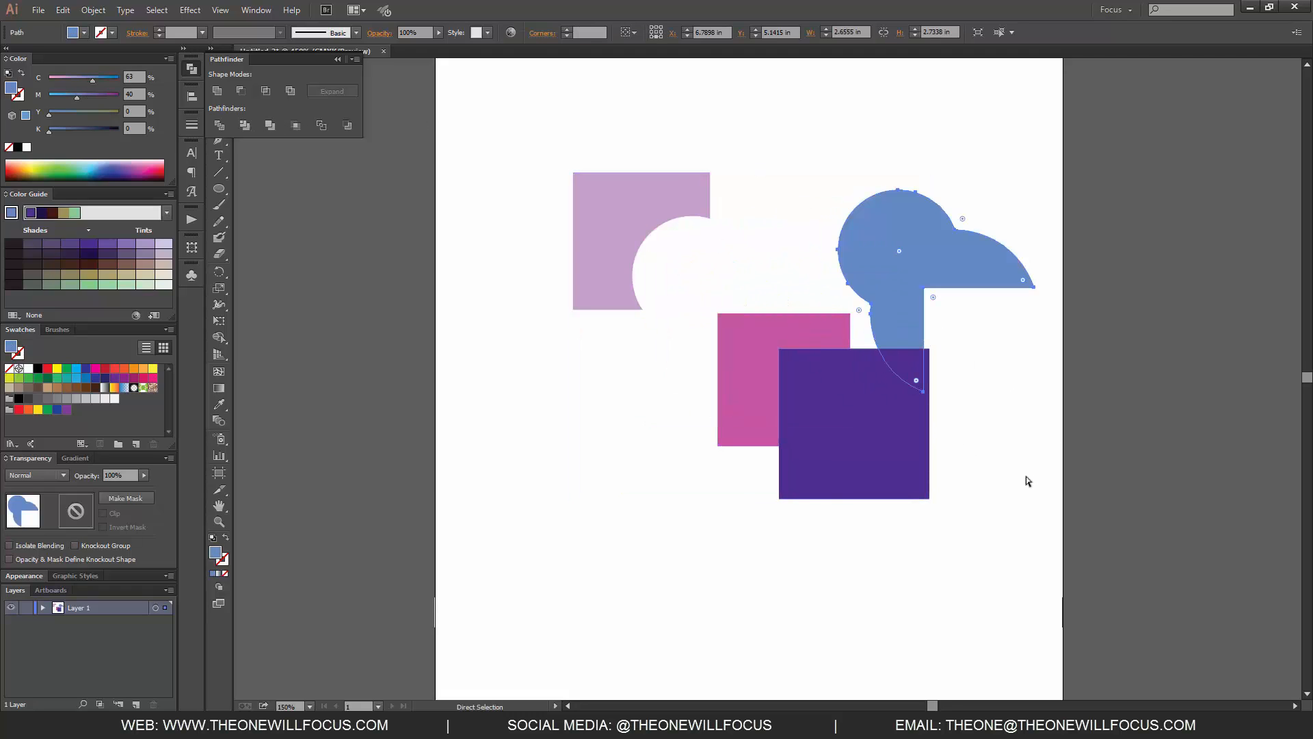
left_click_drag(863, 448, 868, 611)
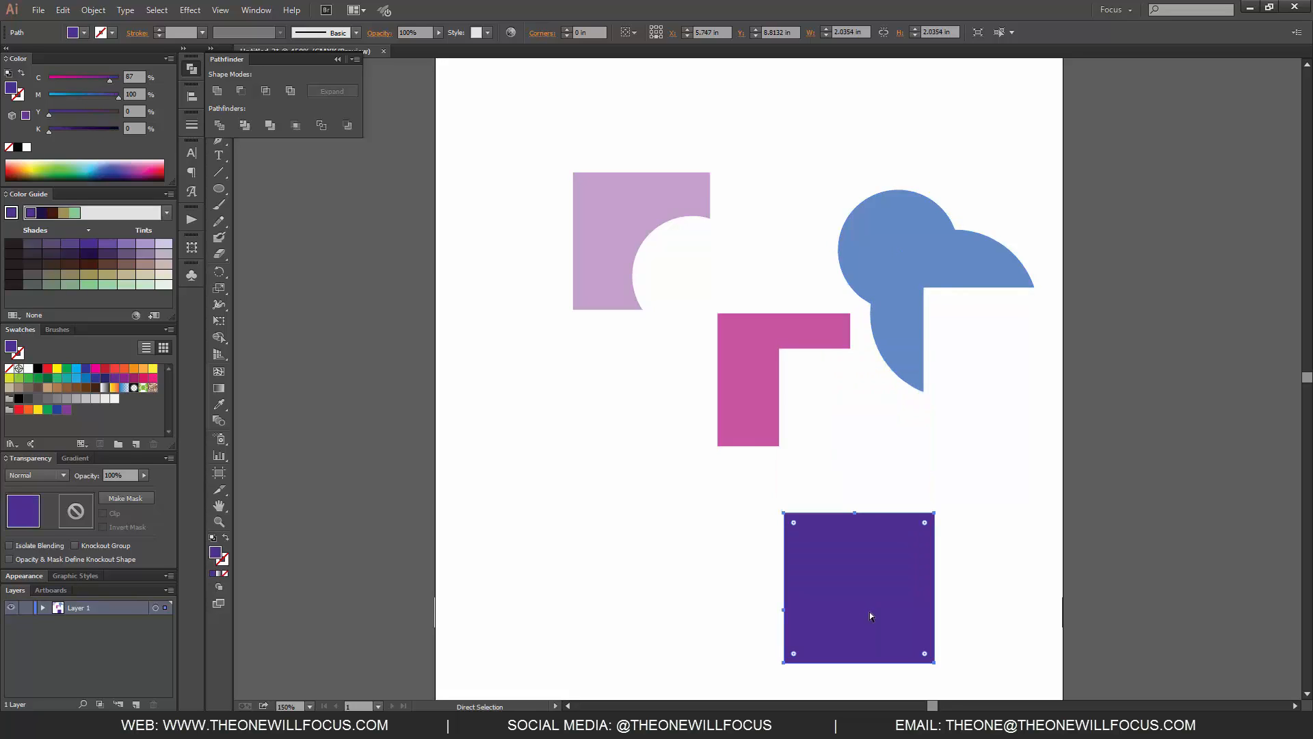
key("ctrl+z")
key("ctrl+z")
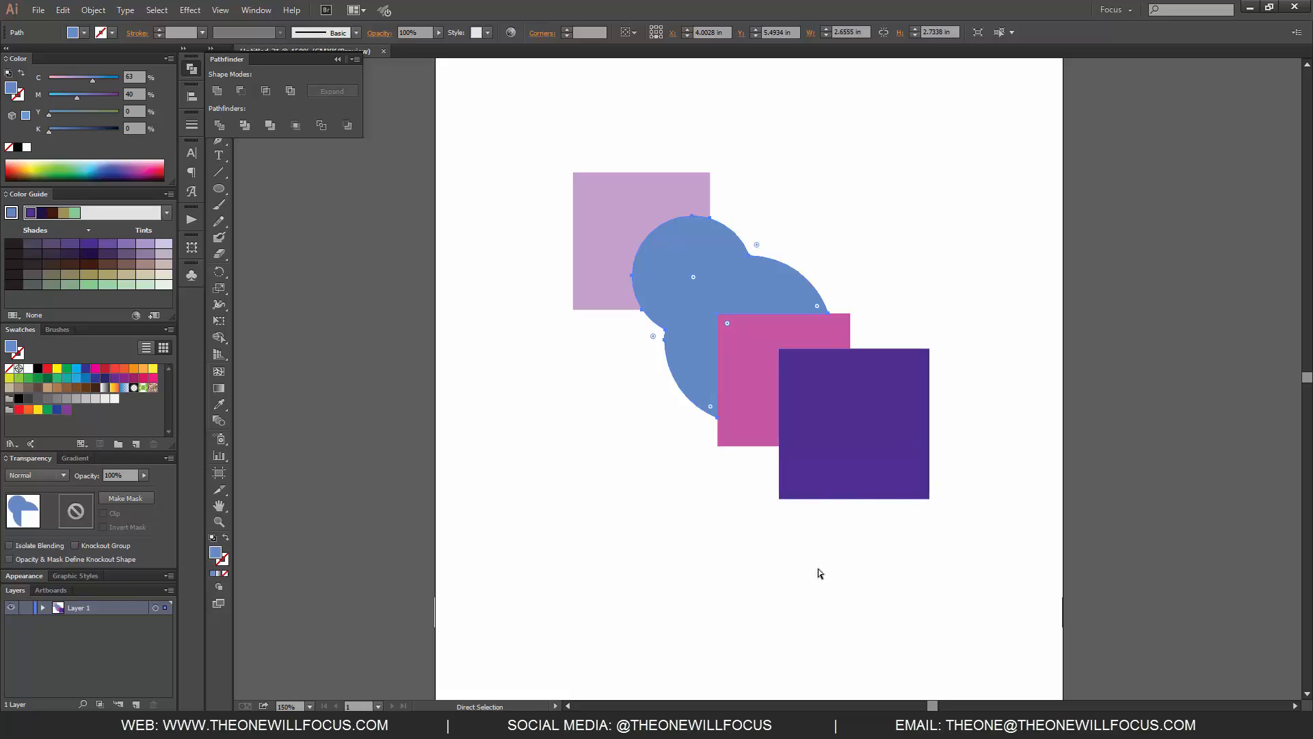
- Undo the merge, the stacking change and the earlier moves to restore the original five-shape arrangement, and deselect everything
key("ctrl+a")
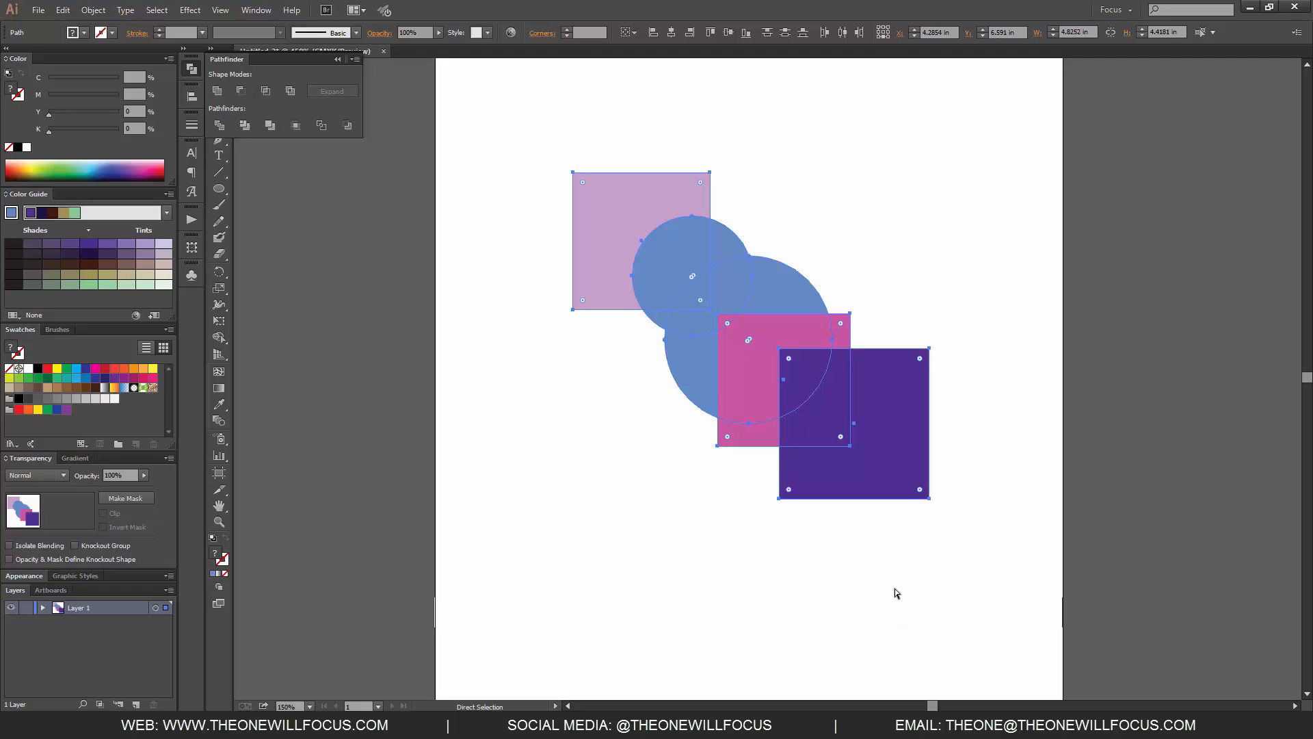
key("ctrl+z")
key("ctrl+z")
key("ctrl+z")
key("ctrl+z")
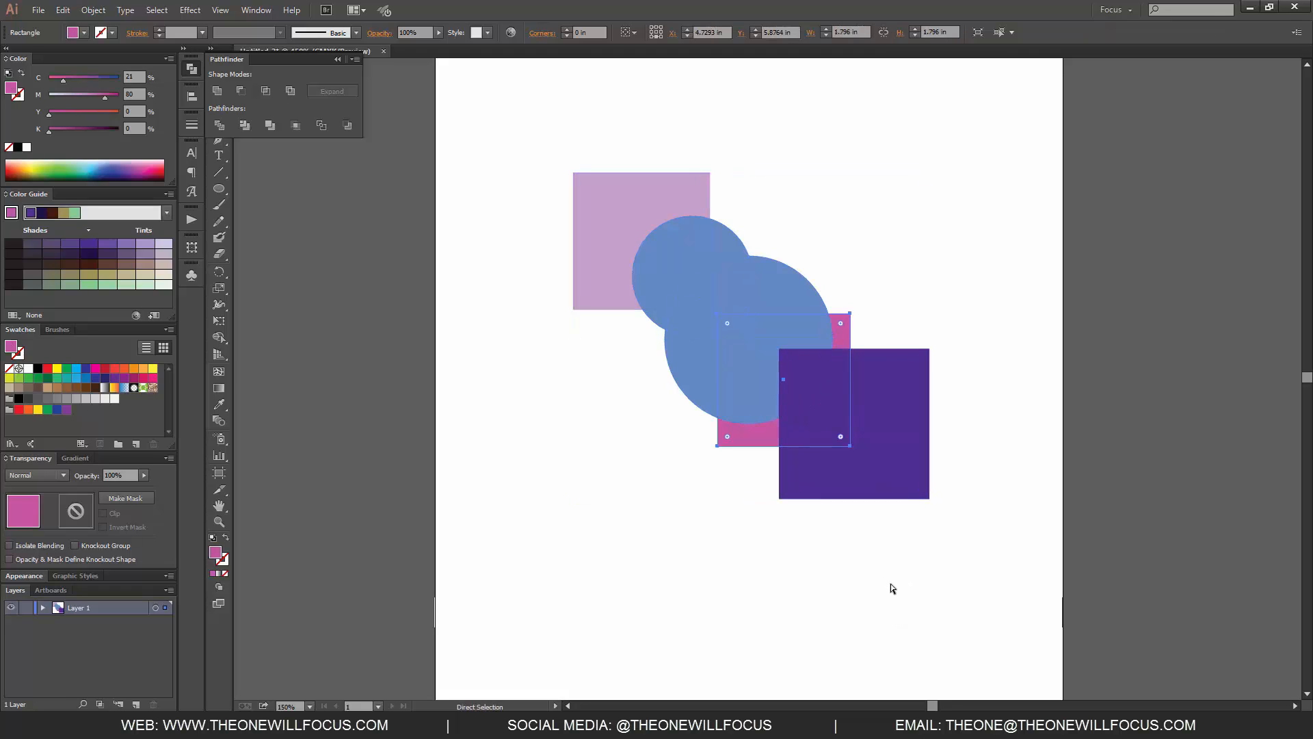
key("ctrl+z")
key("ctrl+z")
key("ctrl+z")
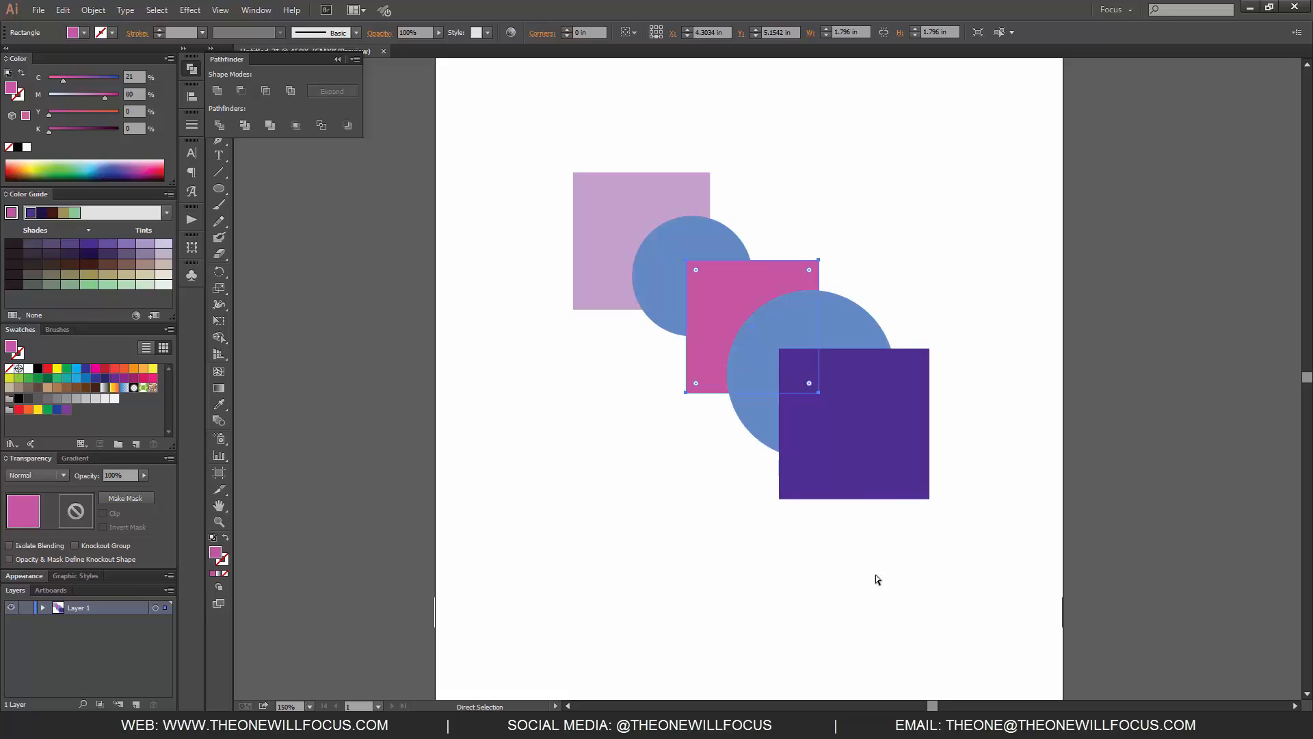
left_click(889, 557)
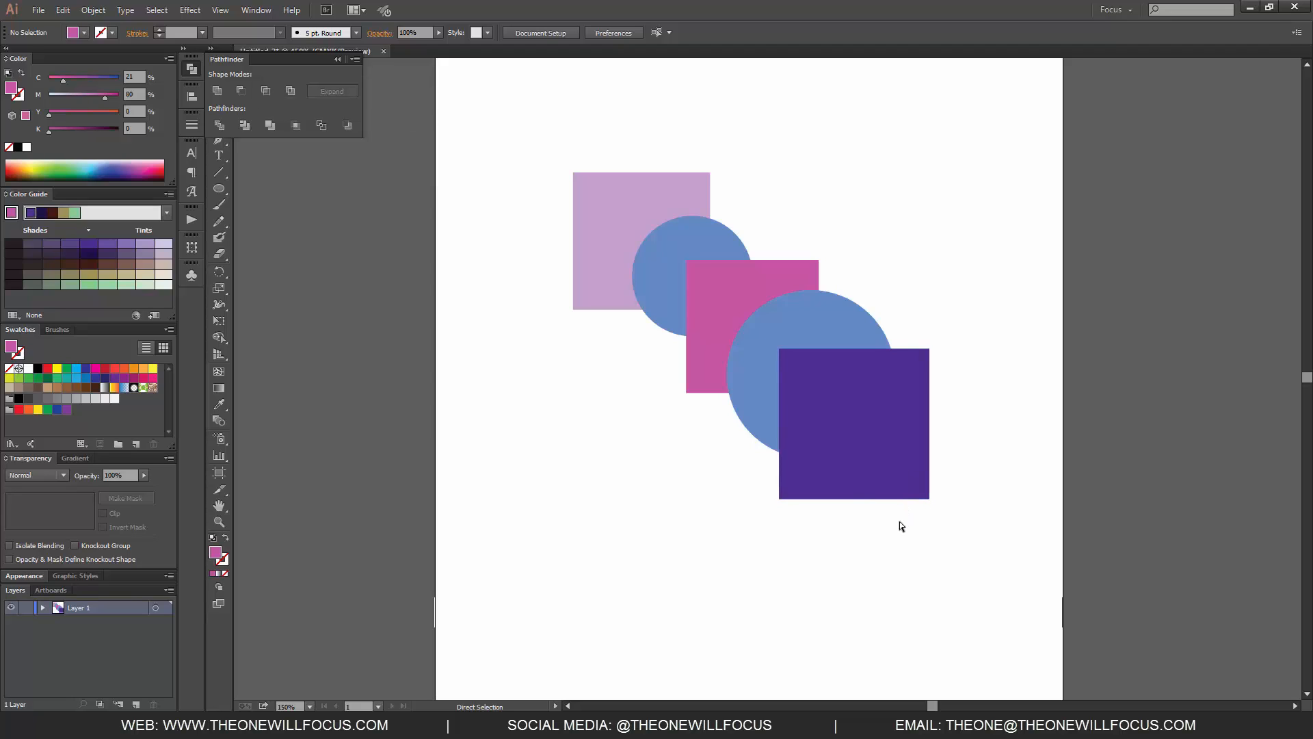
- Apply the Crop pathfinder to the small blue circle and the pink square
key("v")
left_click_drag(720, 177, 762, 289)
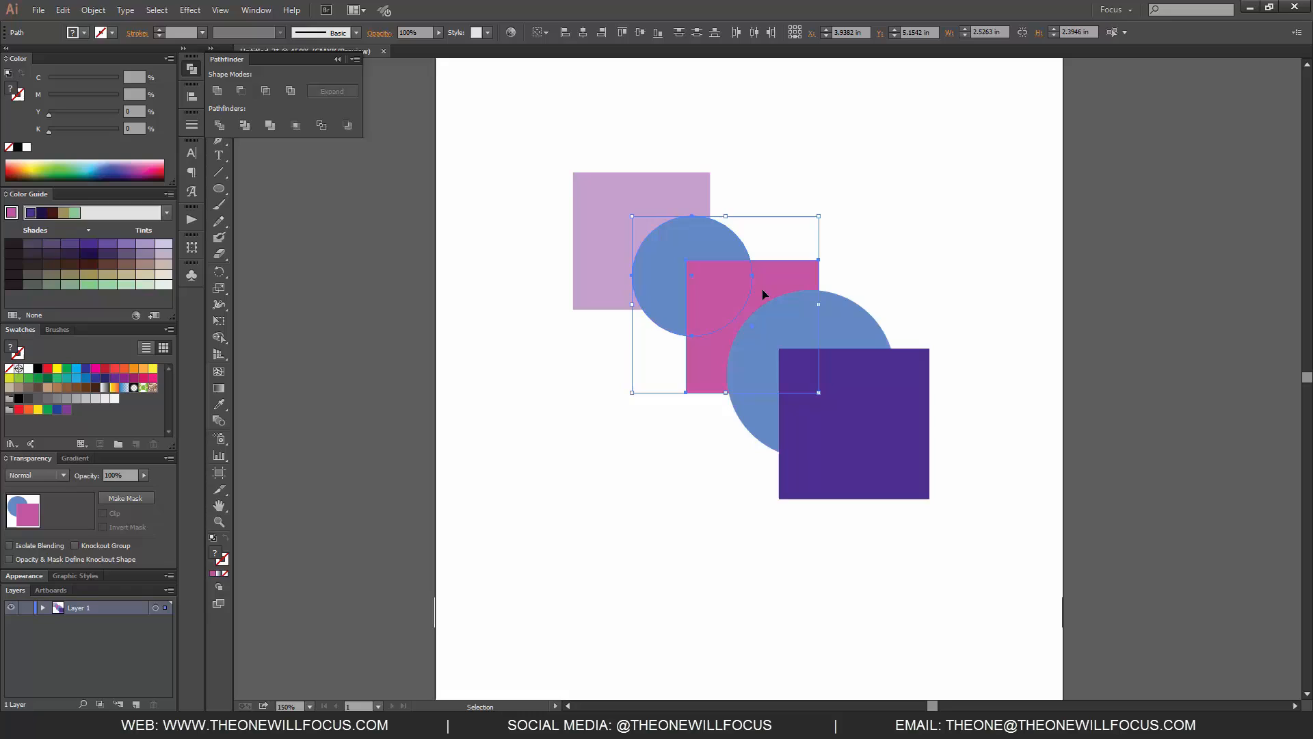
left_click(295, 127)
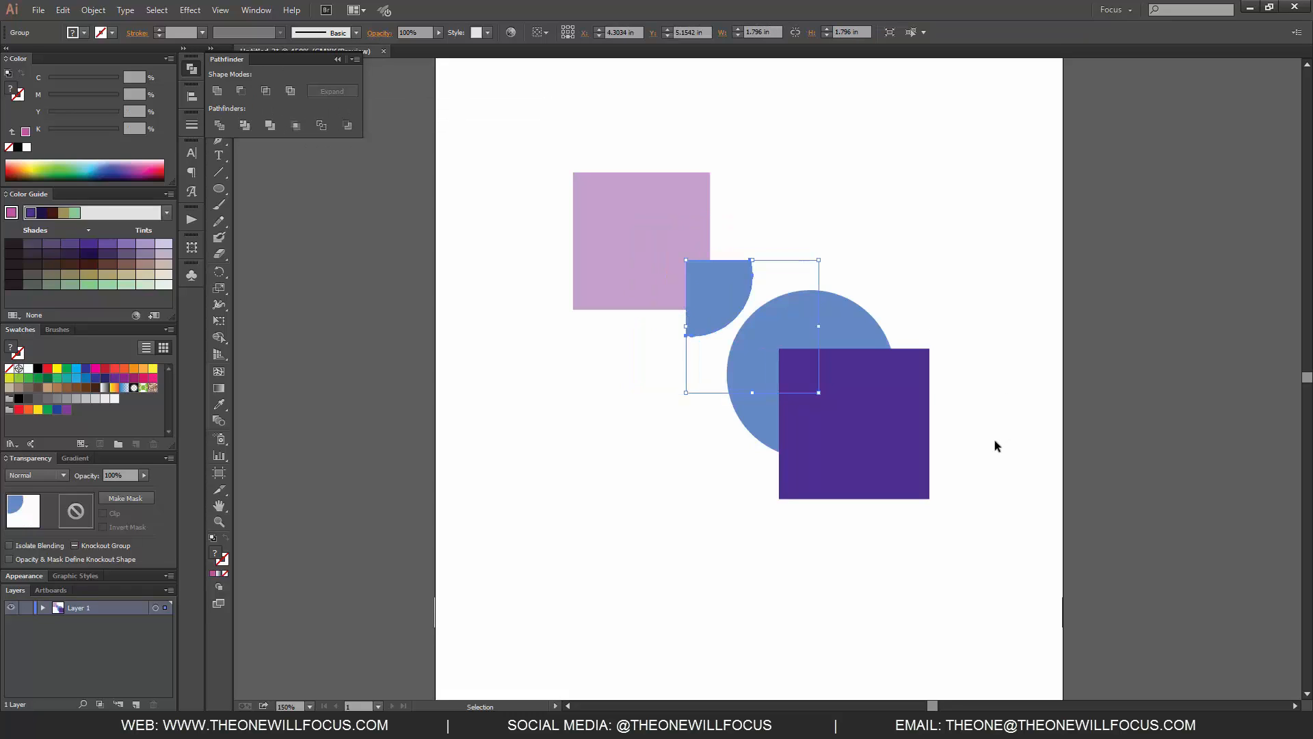
- Inspect the cropped group in isolation mode, exit the isolation, and undo the crop
double_click(754, 278)
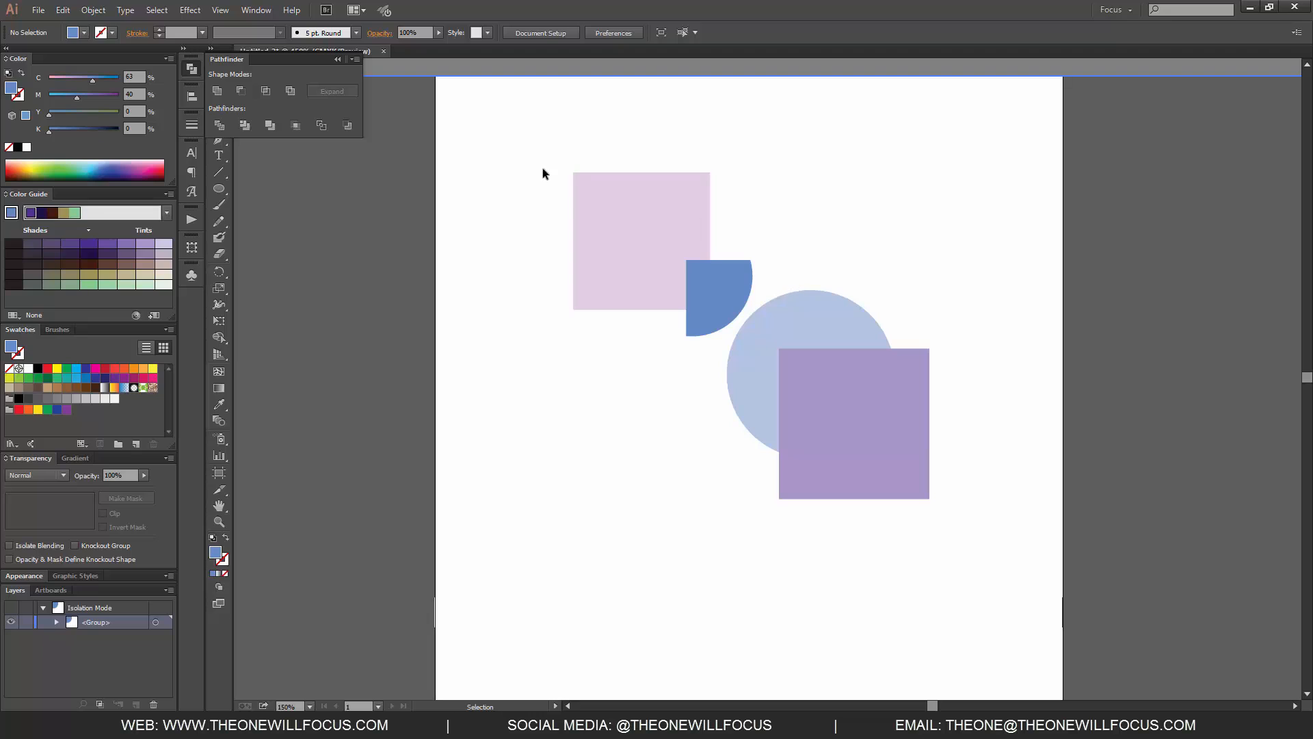
left_click(338, 58)
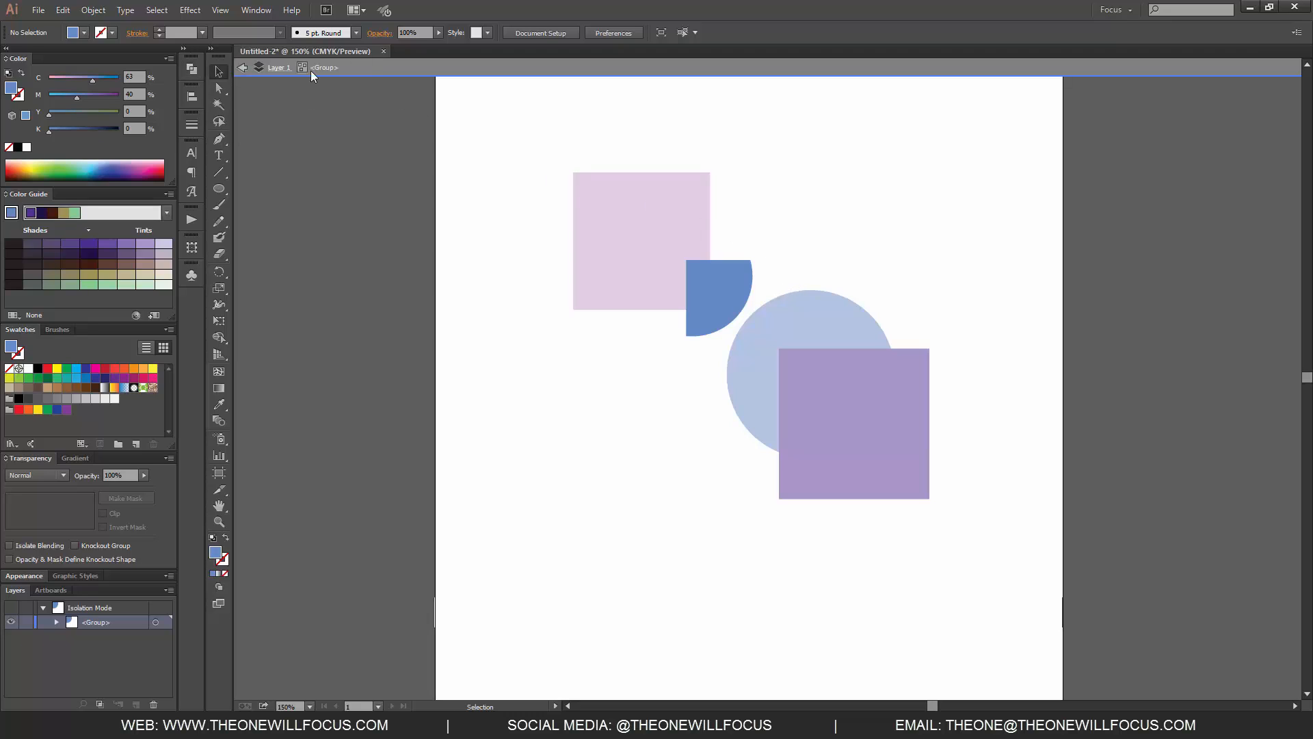
left_click(244, 67)
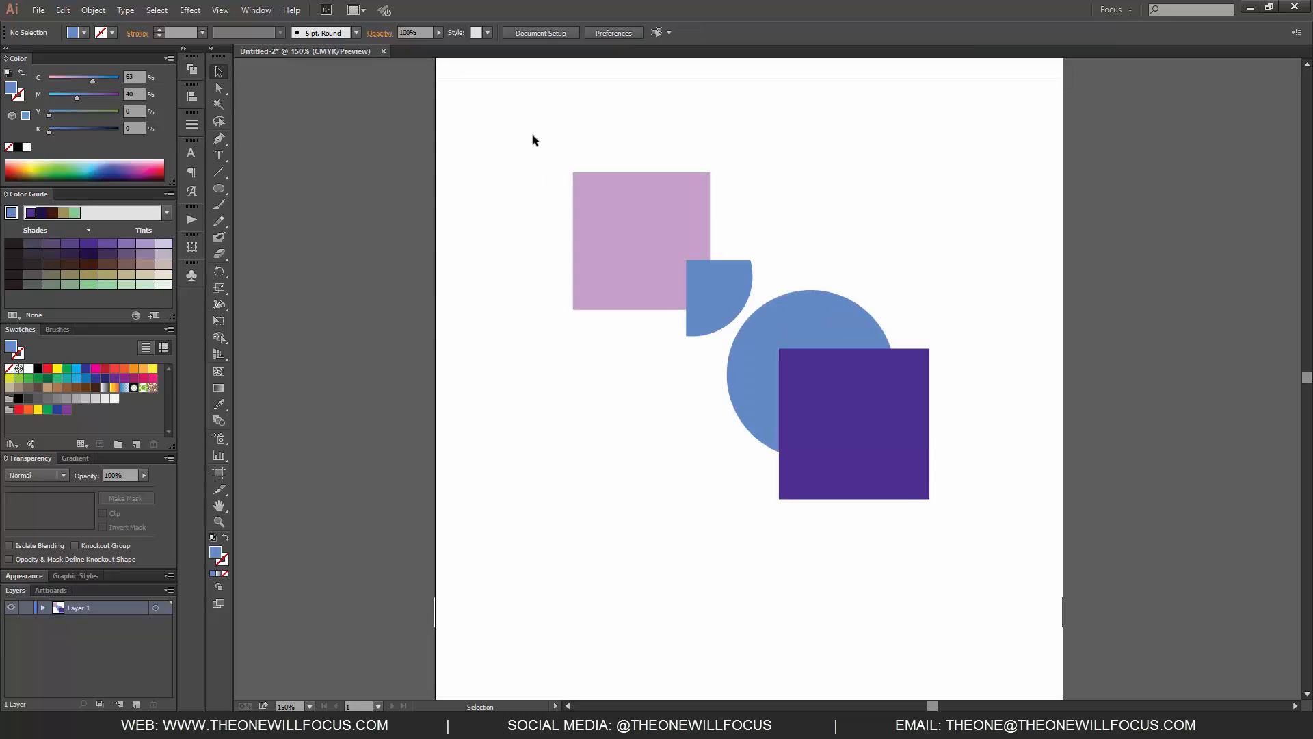
left_click(744, 274)
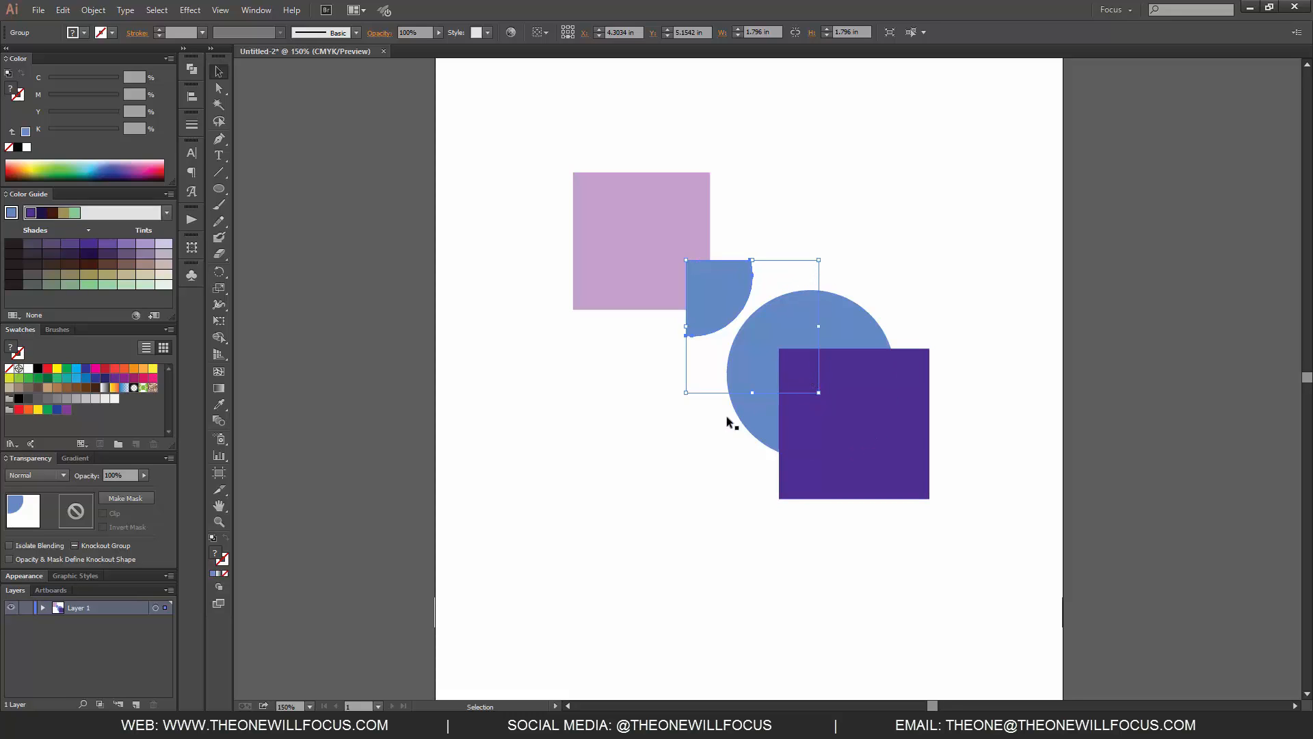
key("ctrl+z")
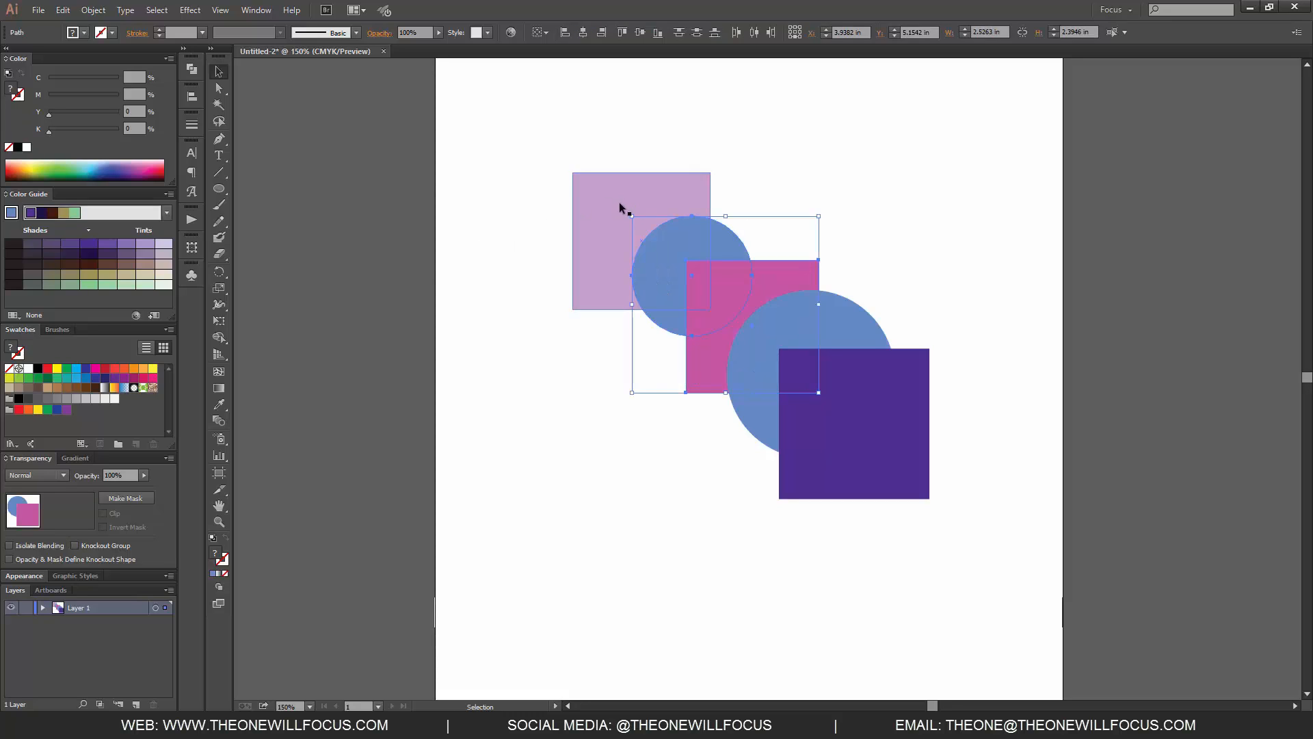
- Apply the Outline pathfinder to all five shapes and deselect the result
left_click(195, 72)
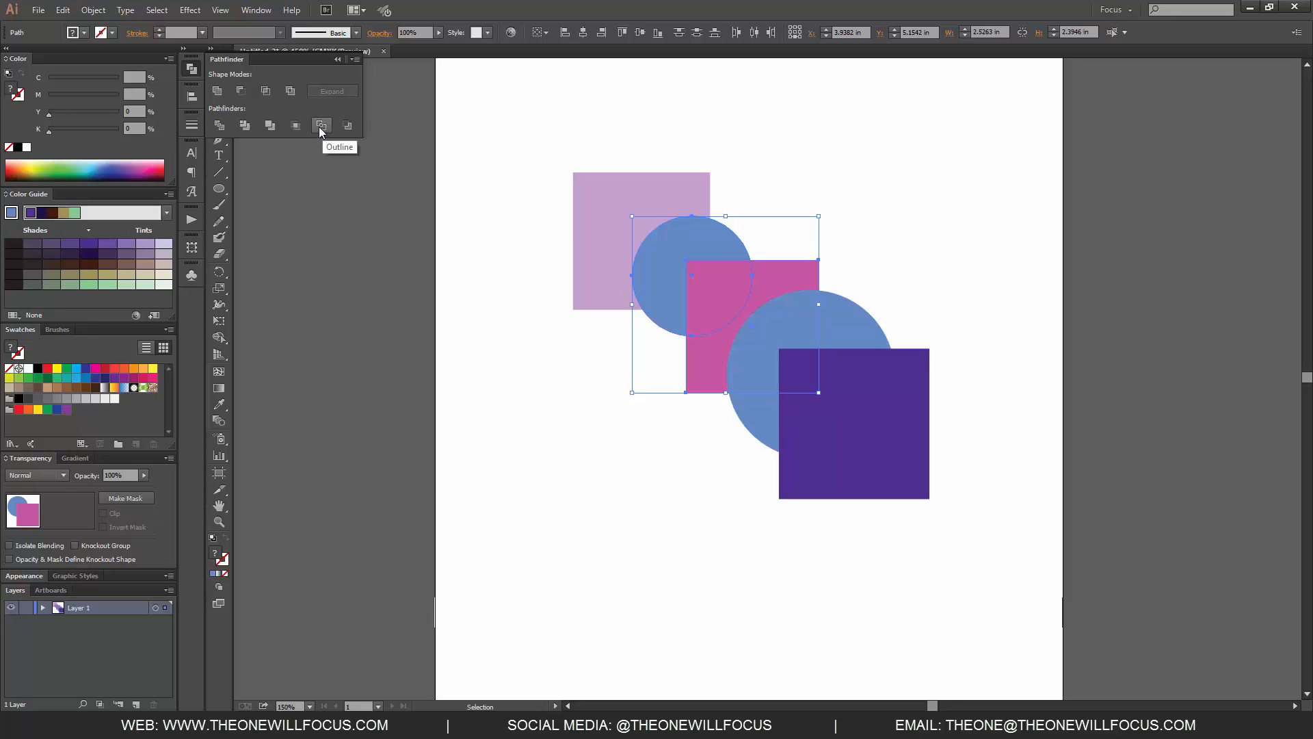
left_click_drag(533, 149, 949, 532)
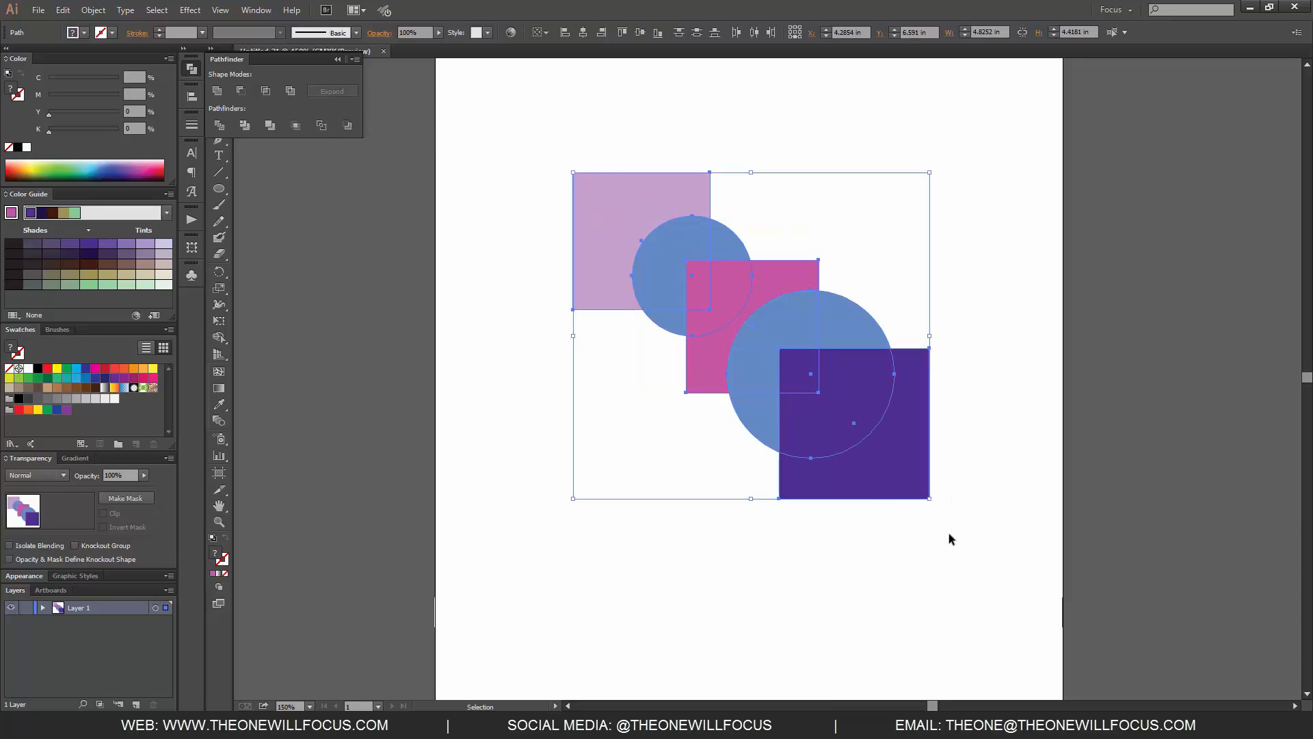
left_click(321, 126)
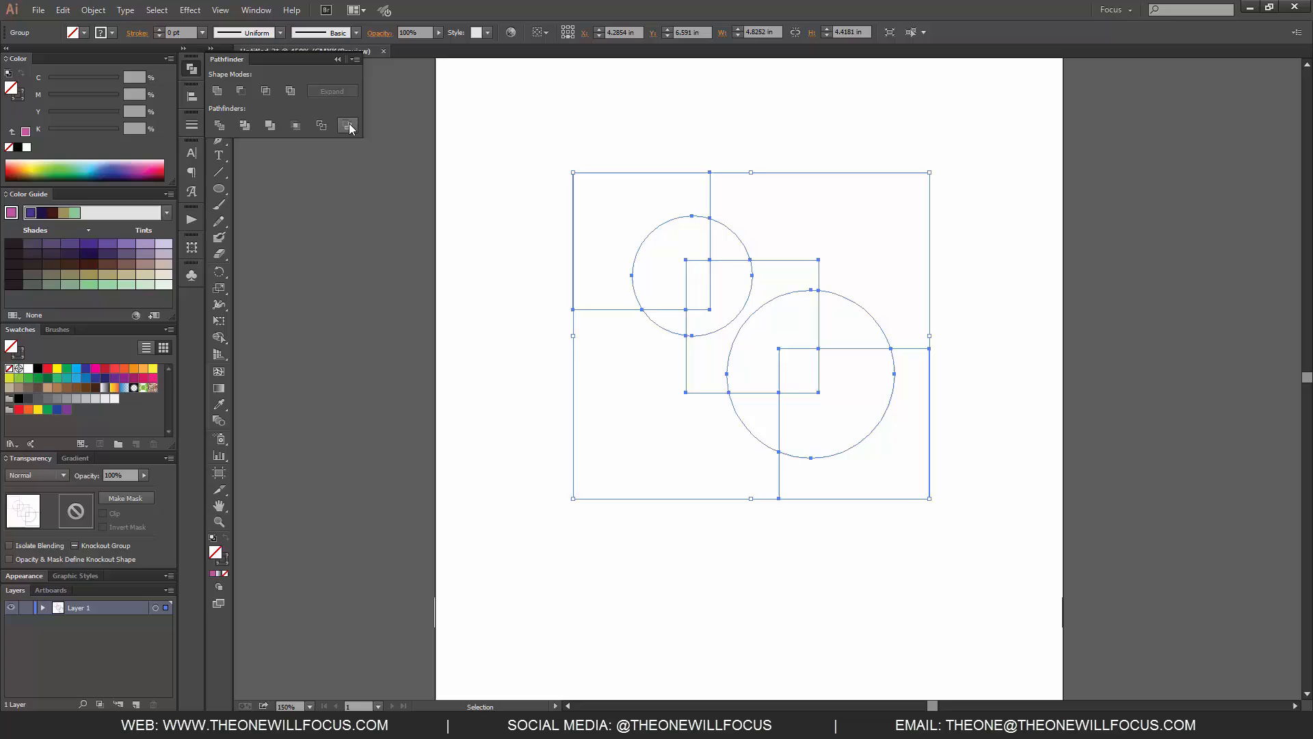
left_click(1064, 256)
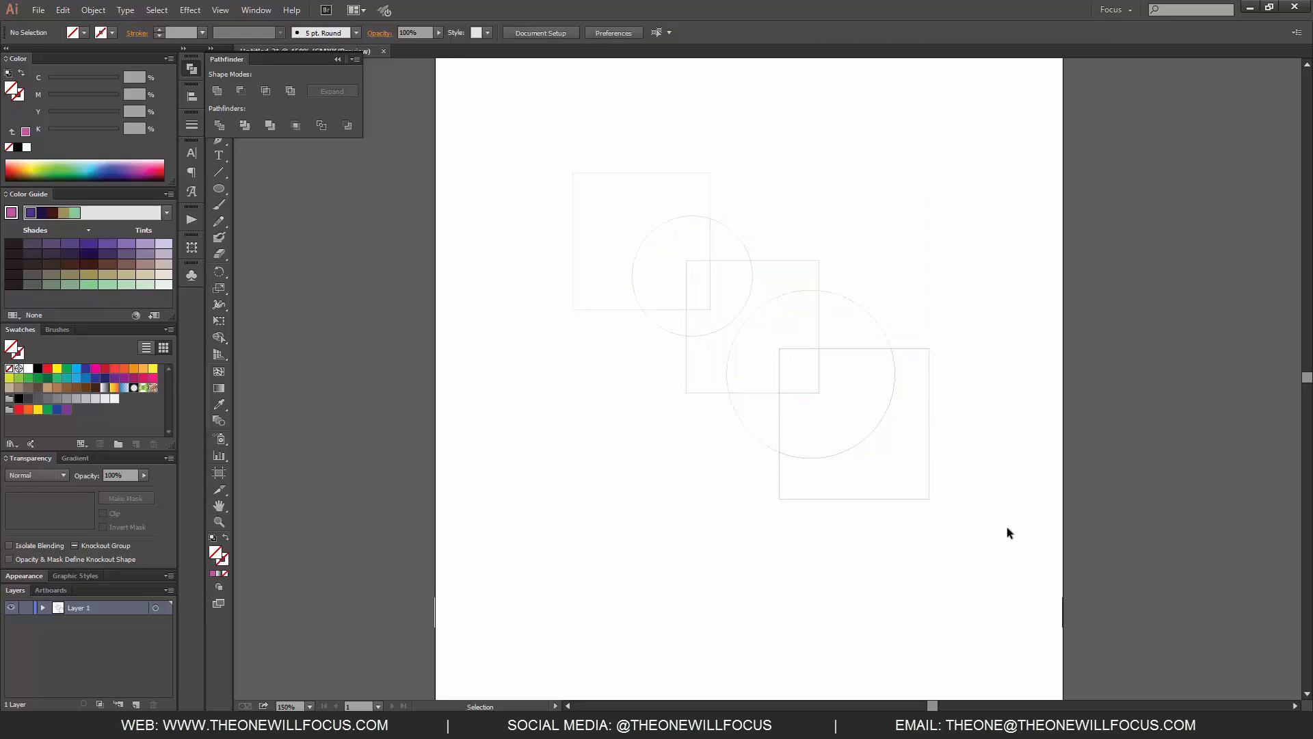
- Isolate the outlined group, set the stroke weight of the dark purple square's outer outline segment to 4 pt, and deselect it
left_click_drag(960, 506, 921, 384)
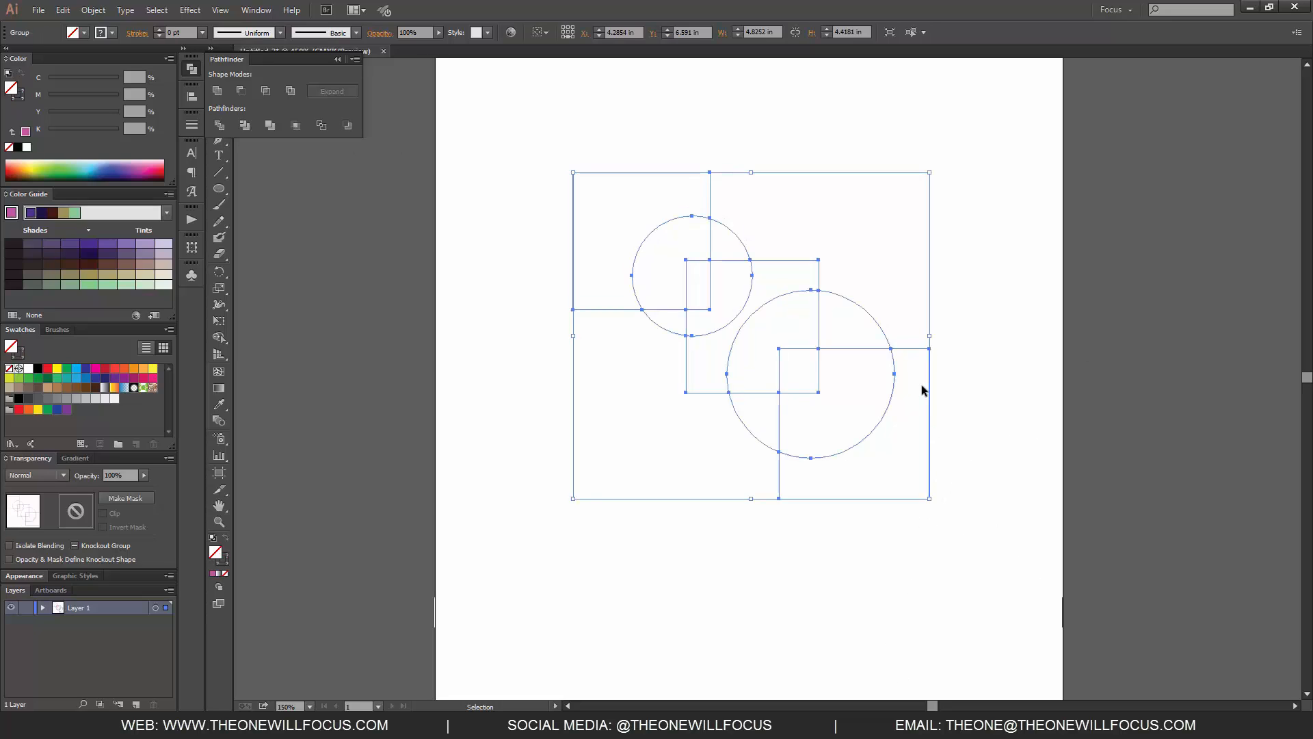
left_click(983, 438)
double_click(927, 462)
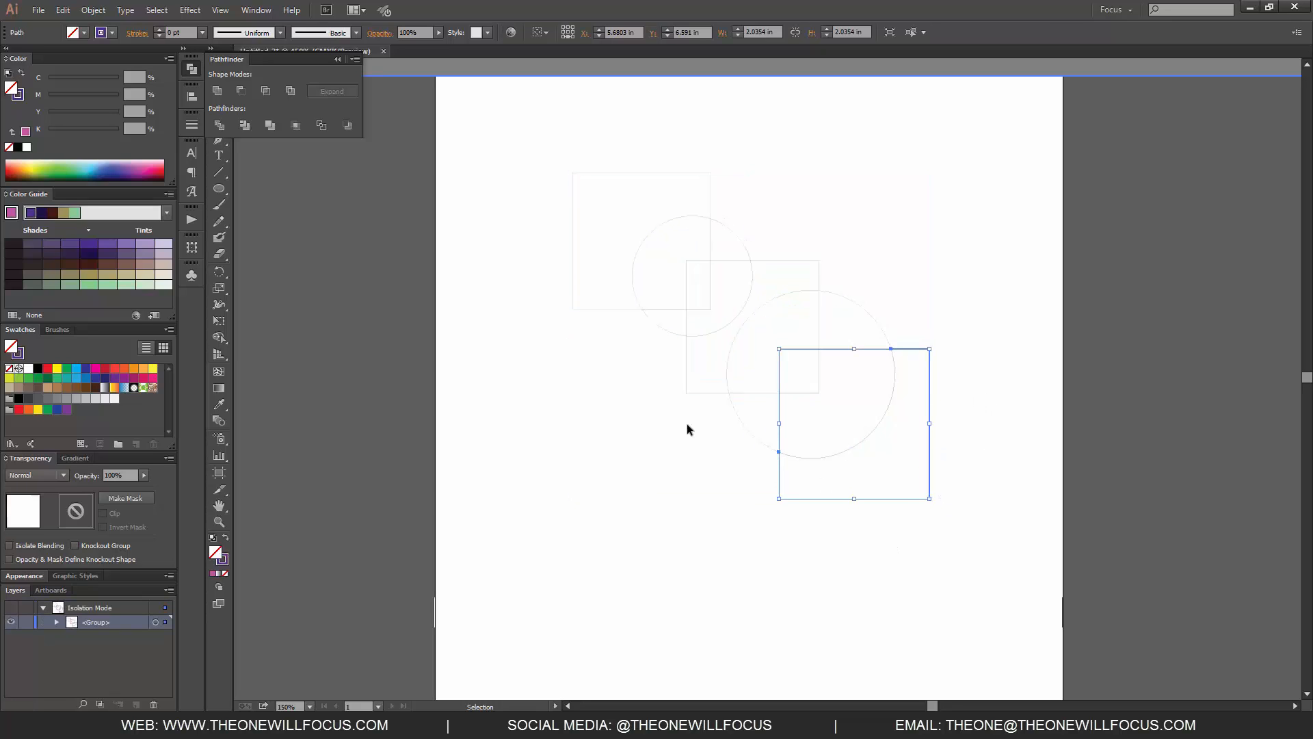
left_click(191, 125)
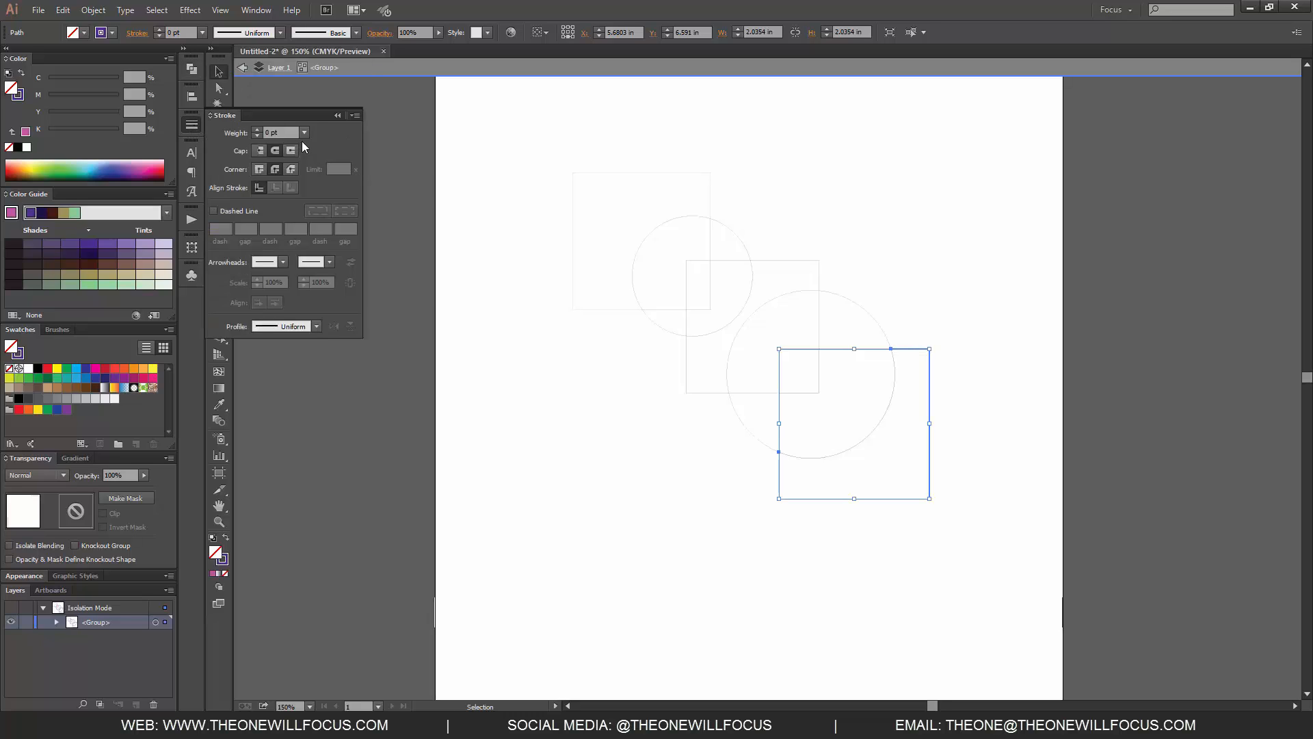
left_click(257, 129)
left_click(257, 129)
left_click(257, 129)
left_click(257, 129)
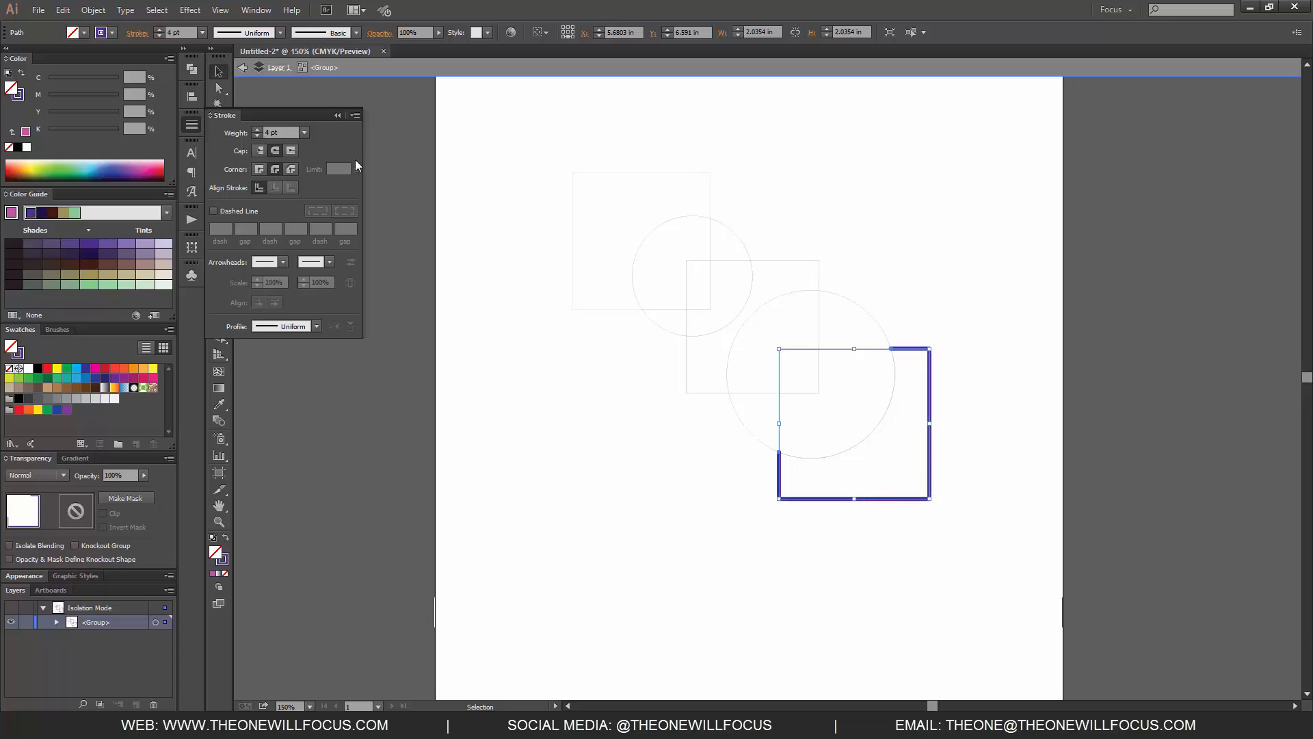
left_click(530, 389)
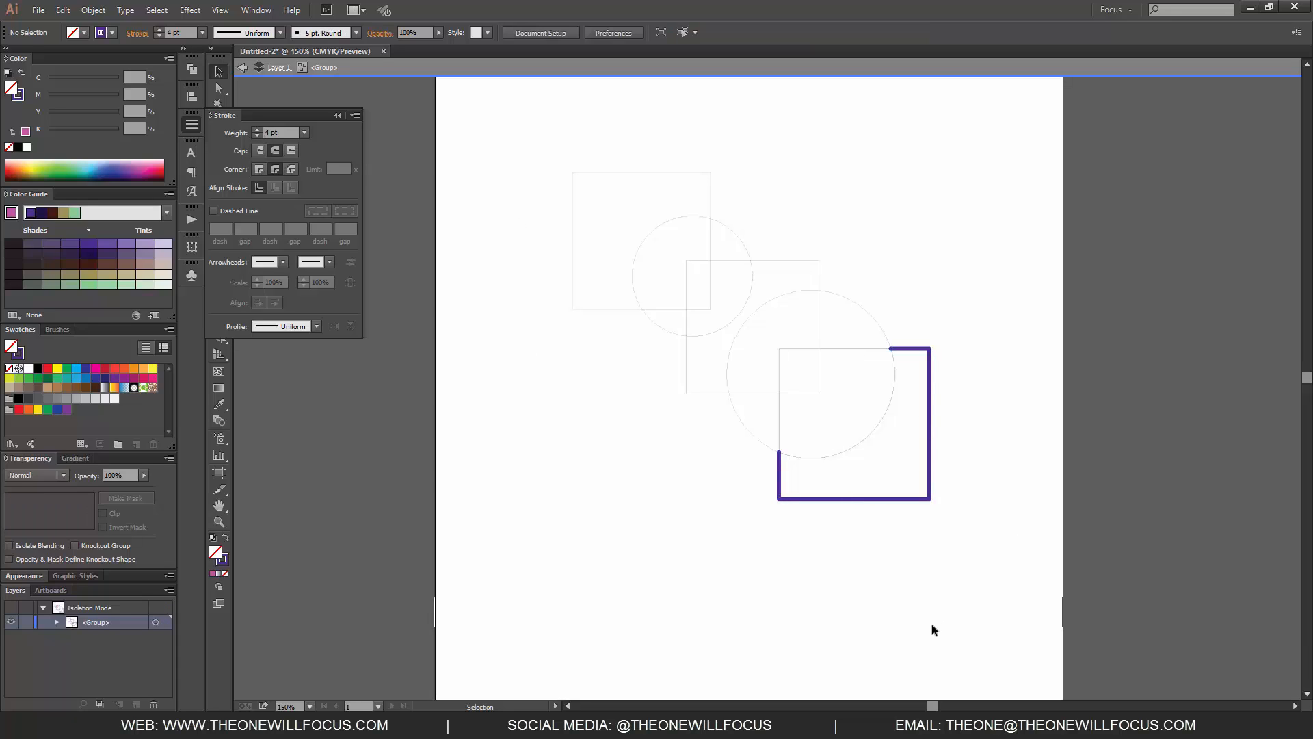
- Undo the stroke weight changes and the Outline operation to restore the five filled shapes, and deselect them
left_click_drag(987, 550, 892, 157)
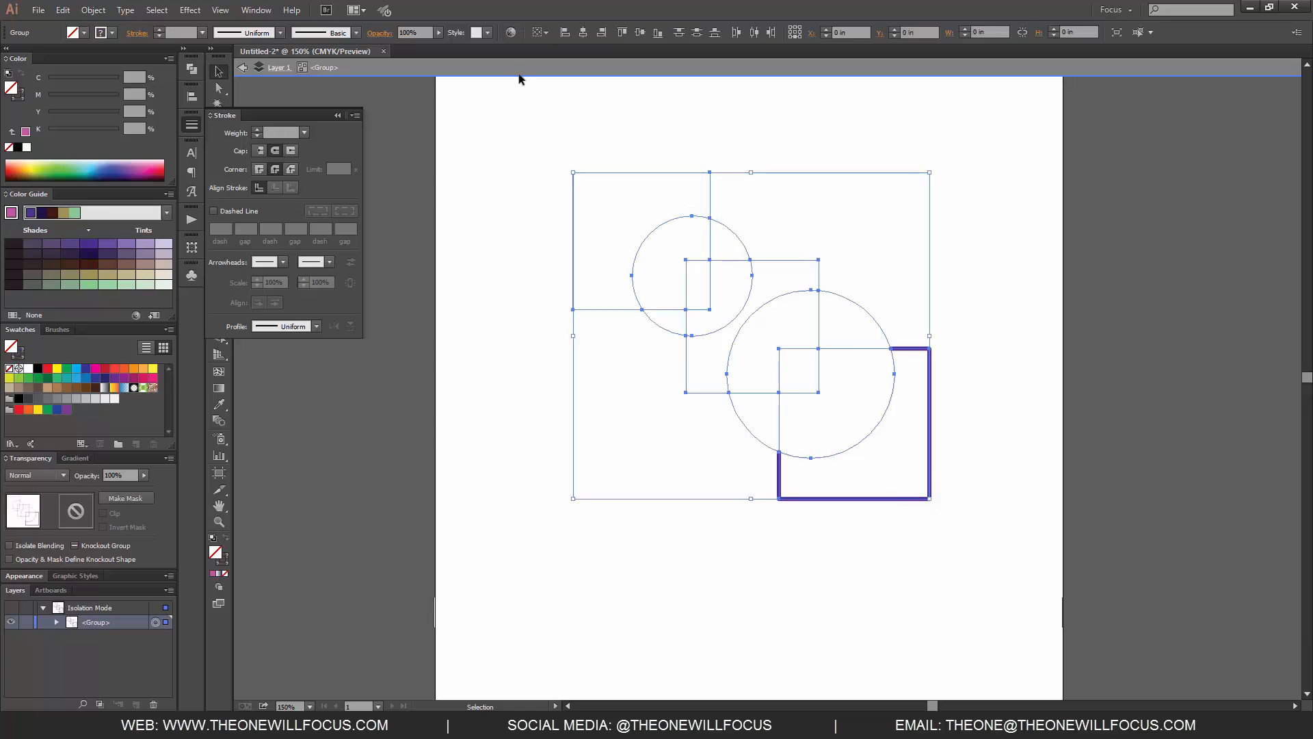
left_click(977, 591)
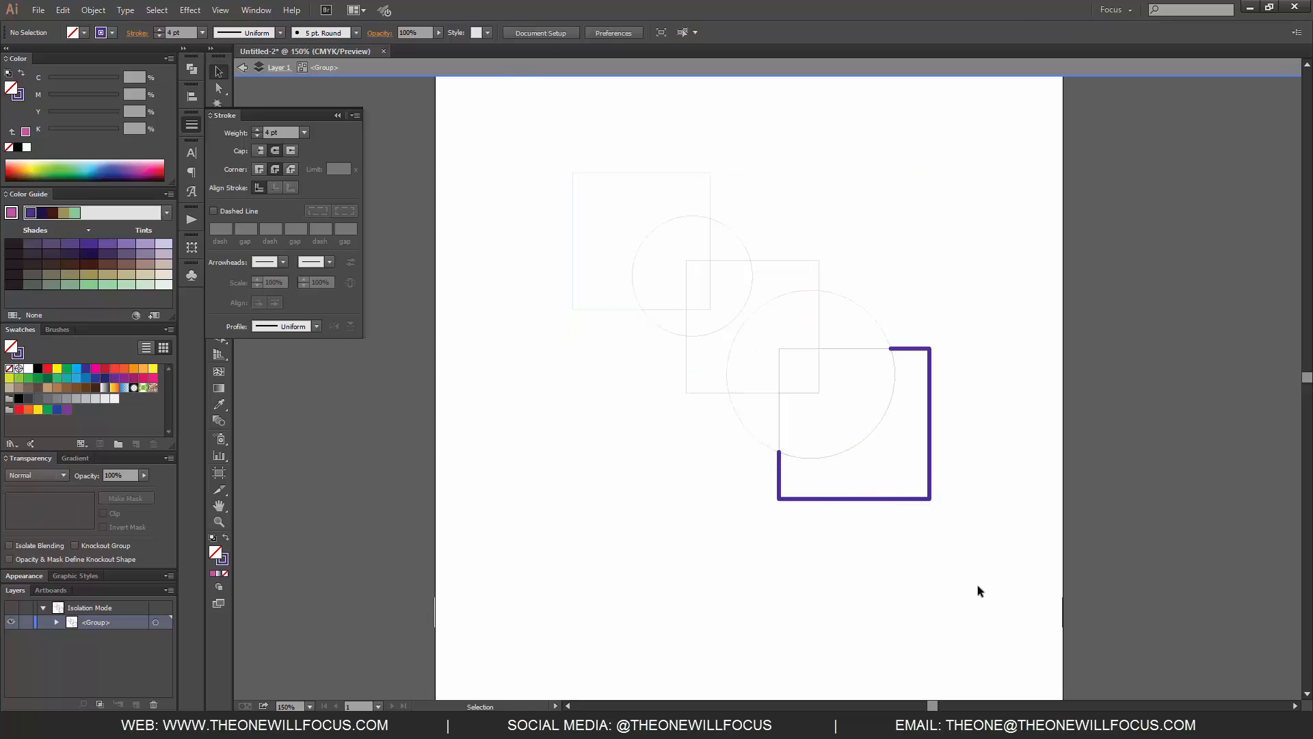
key("ctrl+z")
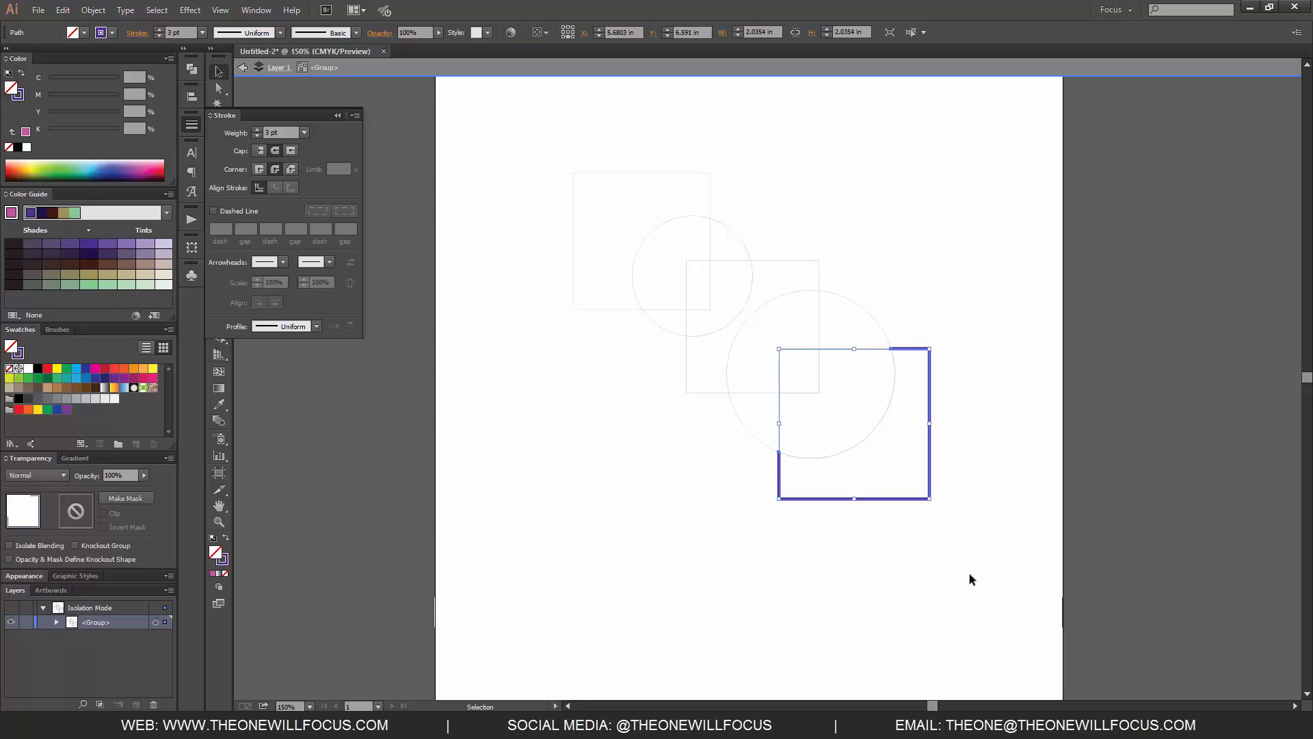
key("ctrl+z")
key("ctrl+z")
key("ctrl+z")
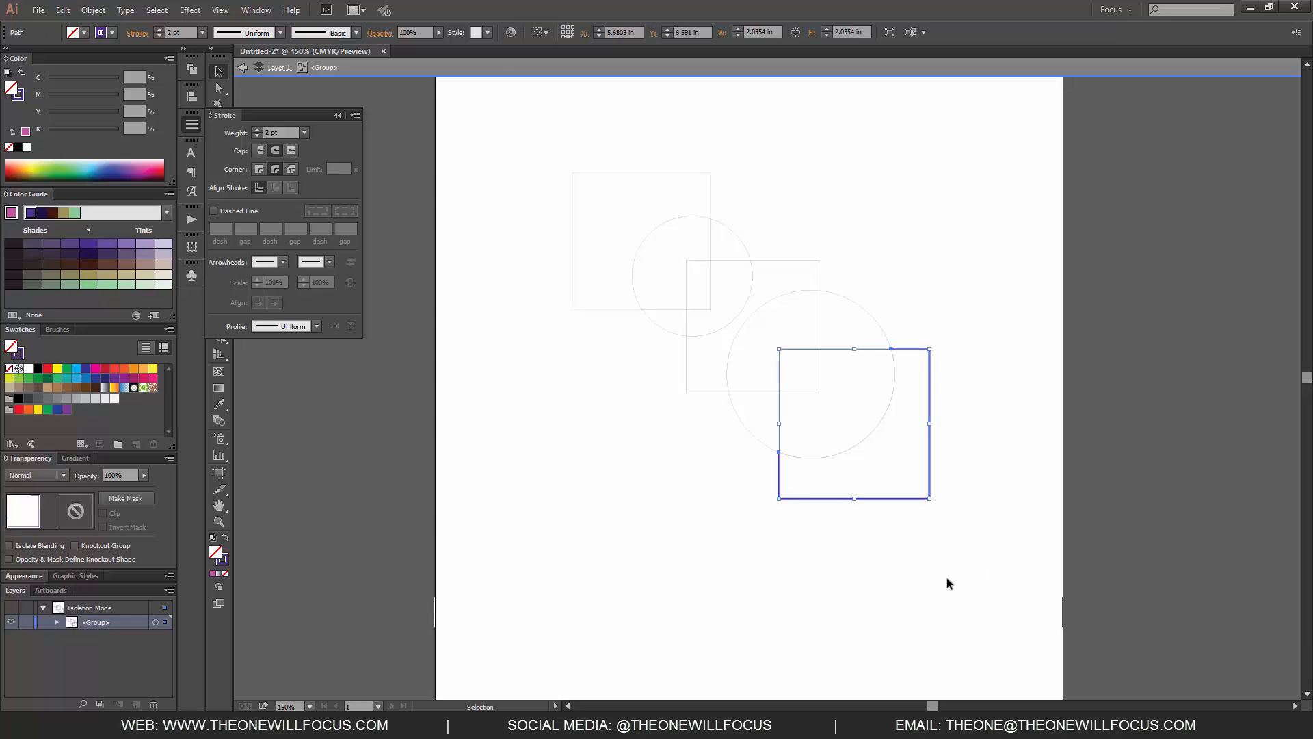
left_click(942, 613)
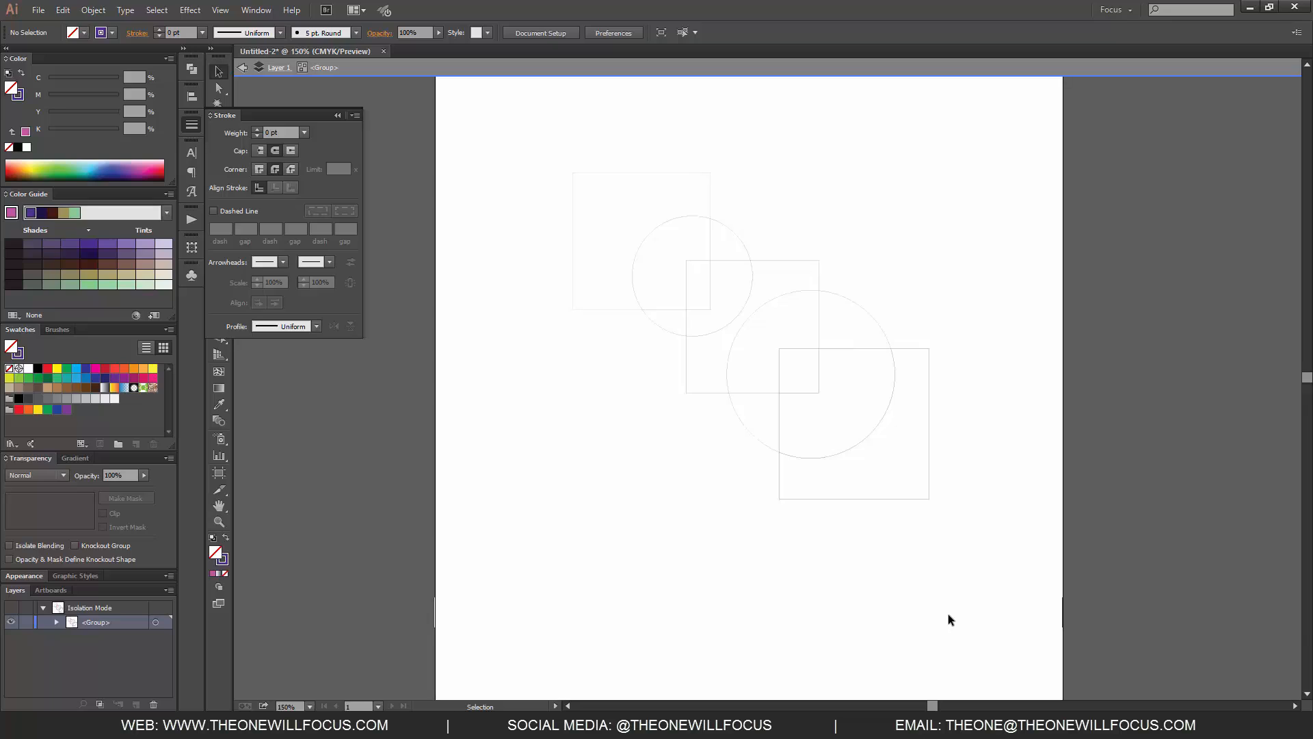
key("ctrl+z")
left_click(951, 548)
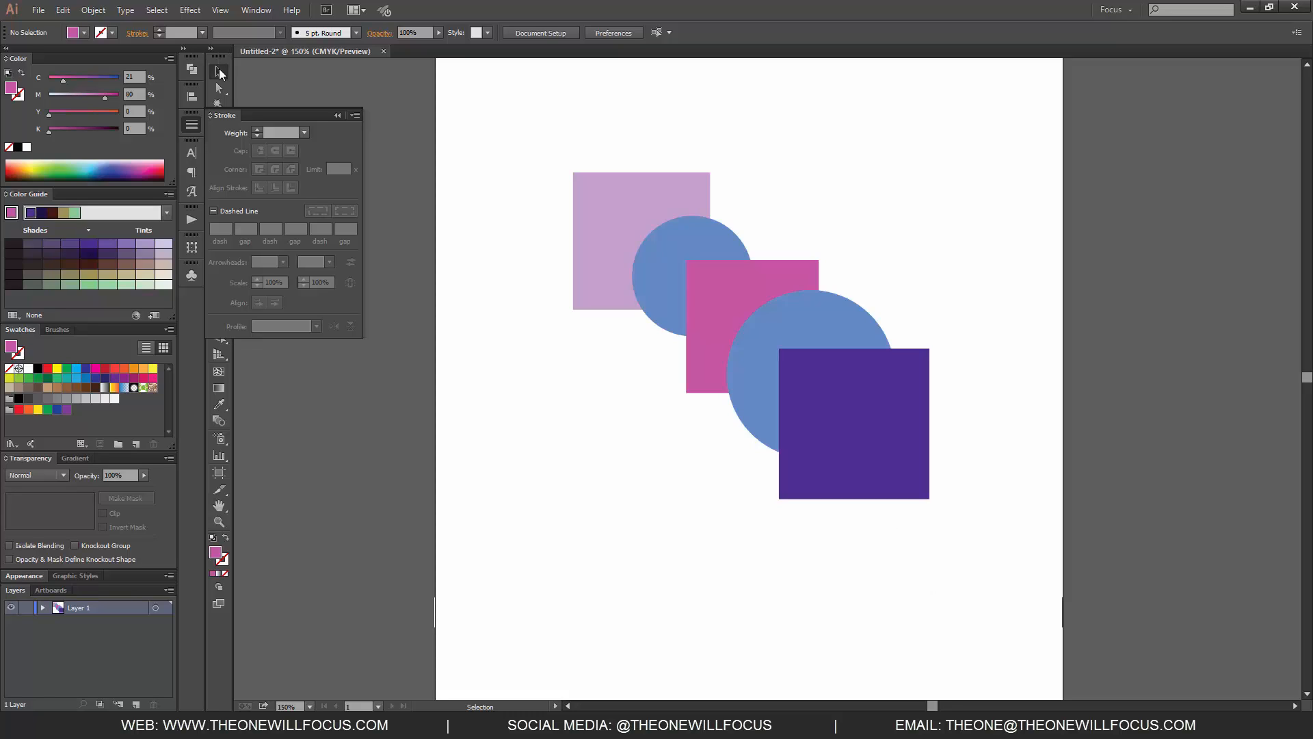
- Apply the Minus Back pathfinder to the light purple square and small blue circle, and move the remaining piece clear of the pink square
left_click(191, 69)
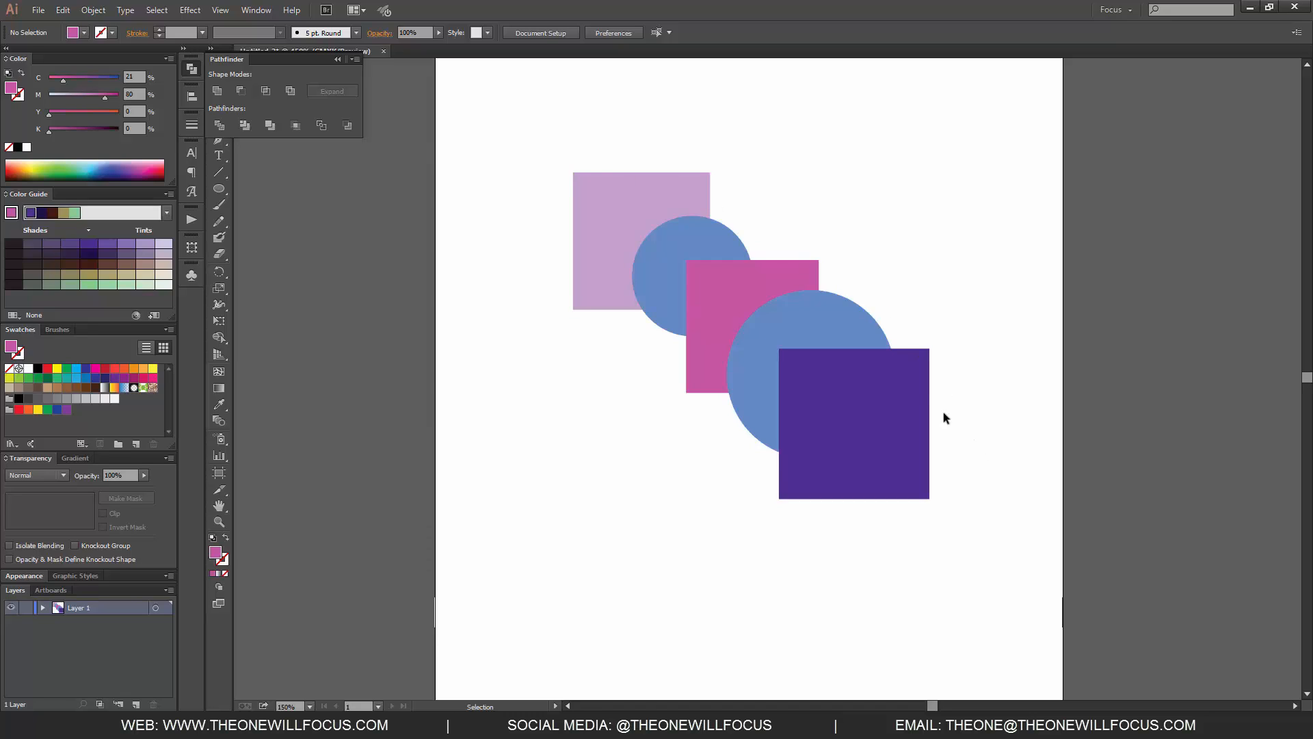
left_click_drag(515, 149, 671, 277)
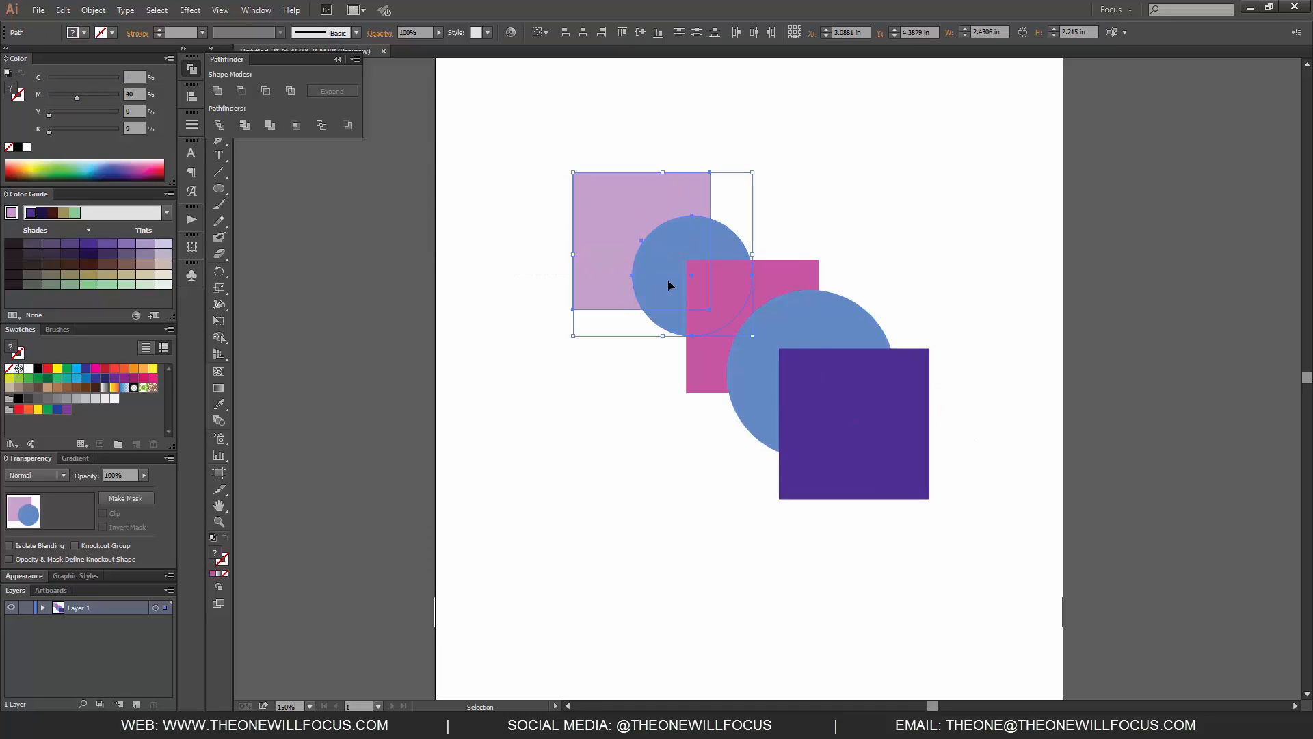
left_click(349, 125)
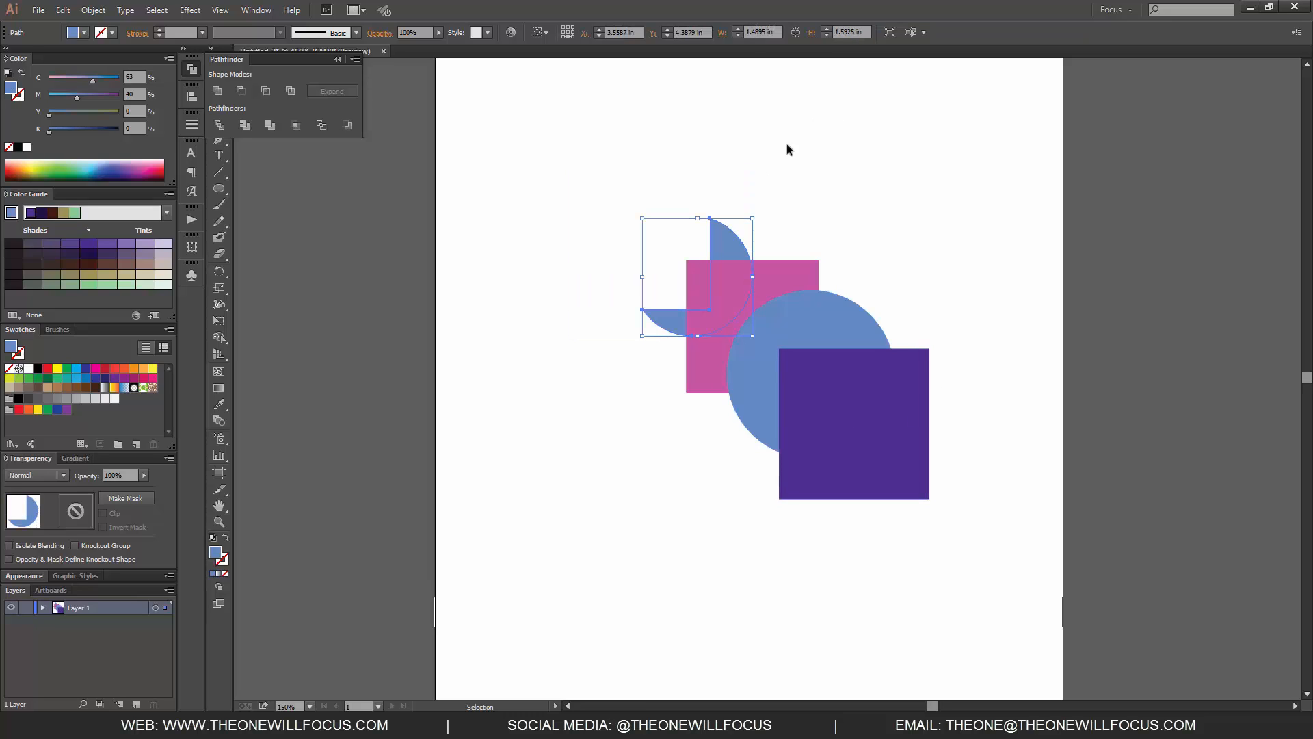
left_click_drag(729, 250, 608, 199)
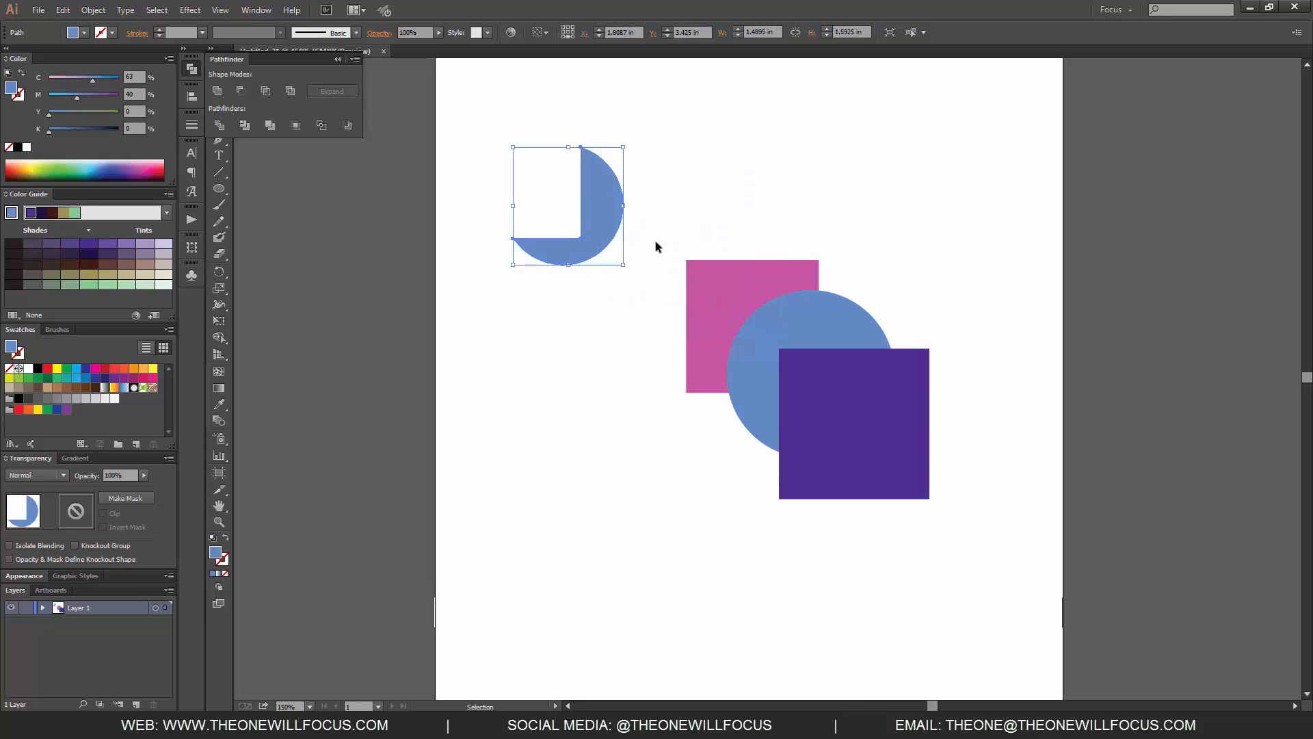